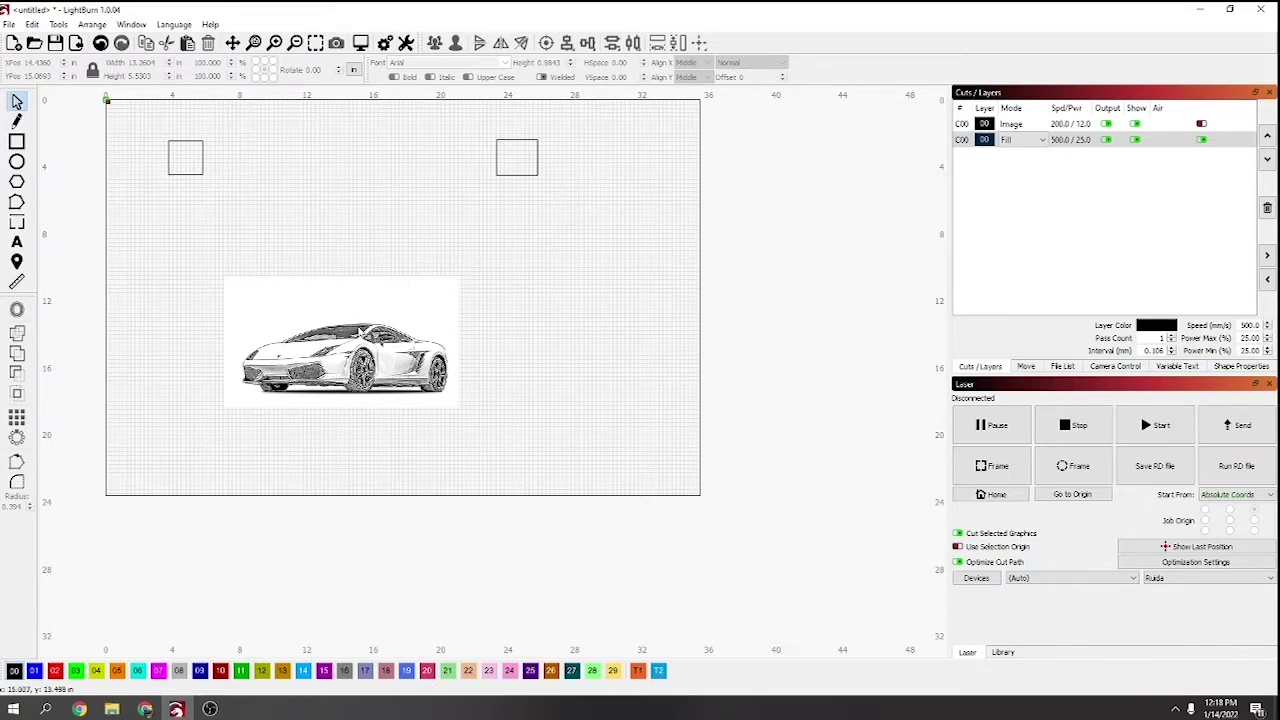
Draw a rectangle closely around the car within the imported image.
left_click(17, 143)
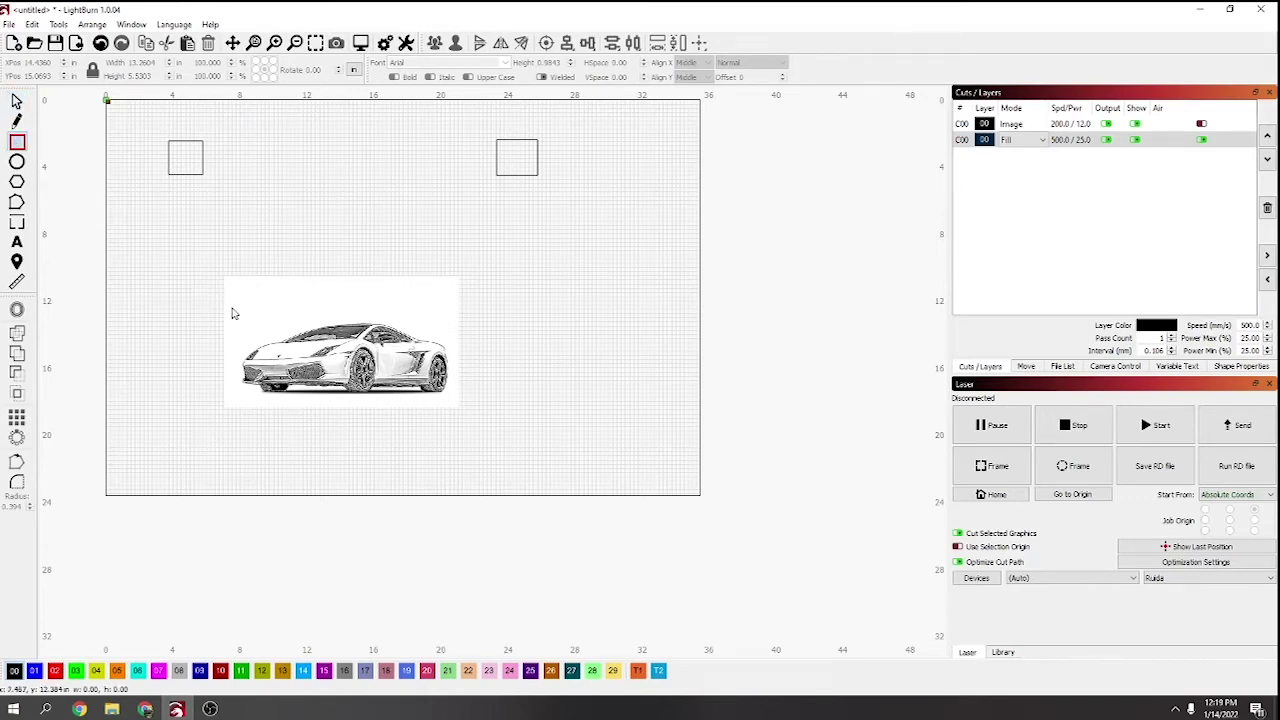
mouse_move(237, 307)
left_mouse_down()
mouse_move(294, 374)
mouse_move(453, 407)
left_mouse_up()
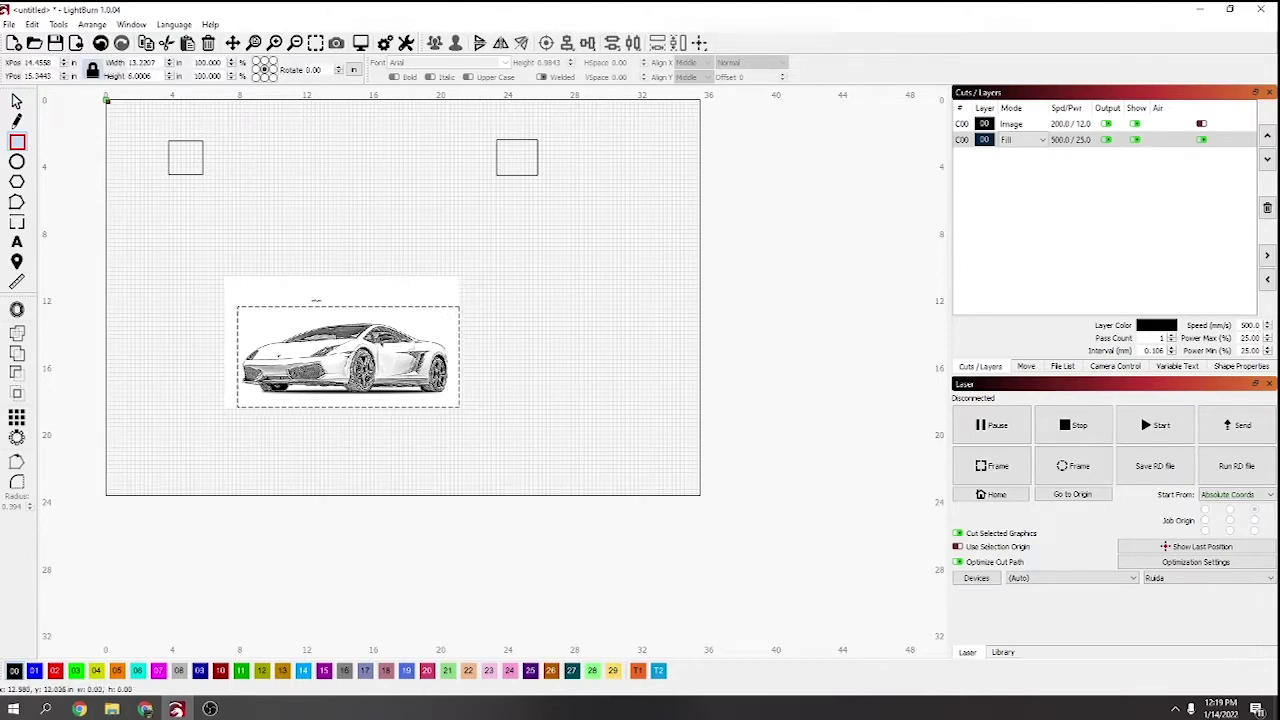
left_click(17, 101)
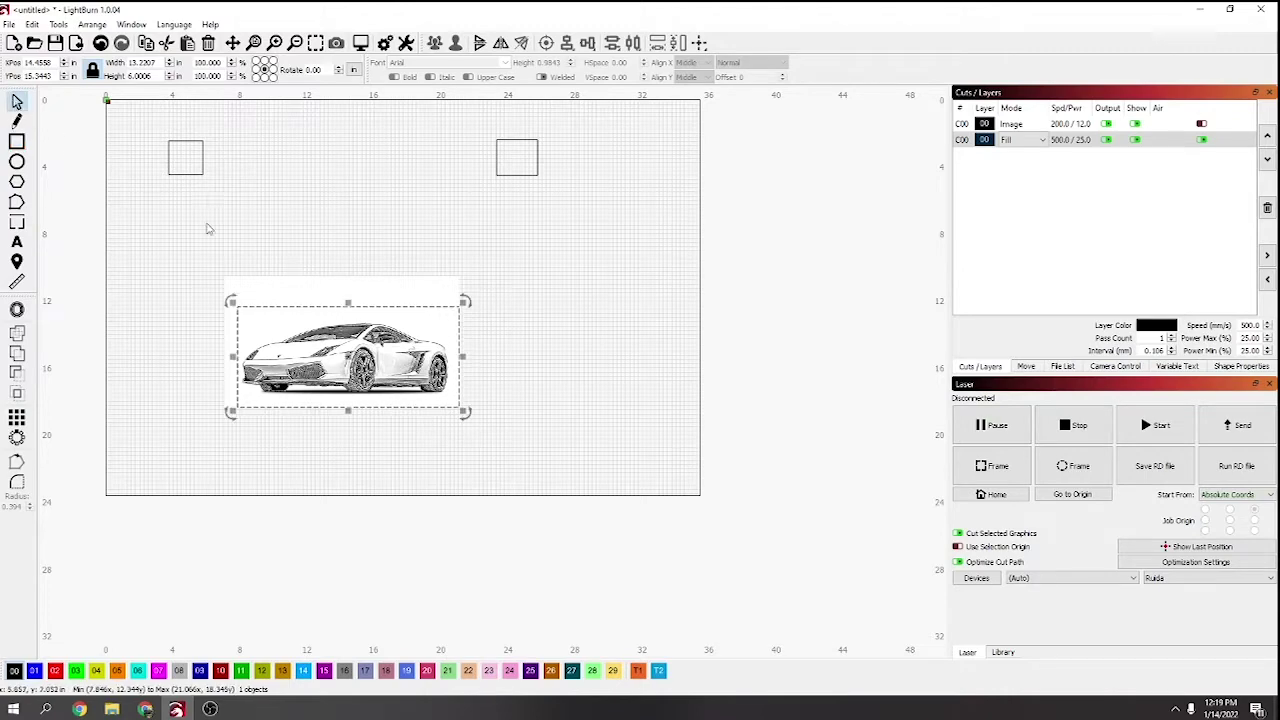
Select the drawn rectangle and pick the Fill layer in the layer list.
left_click(257, 286, "shift")
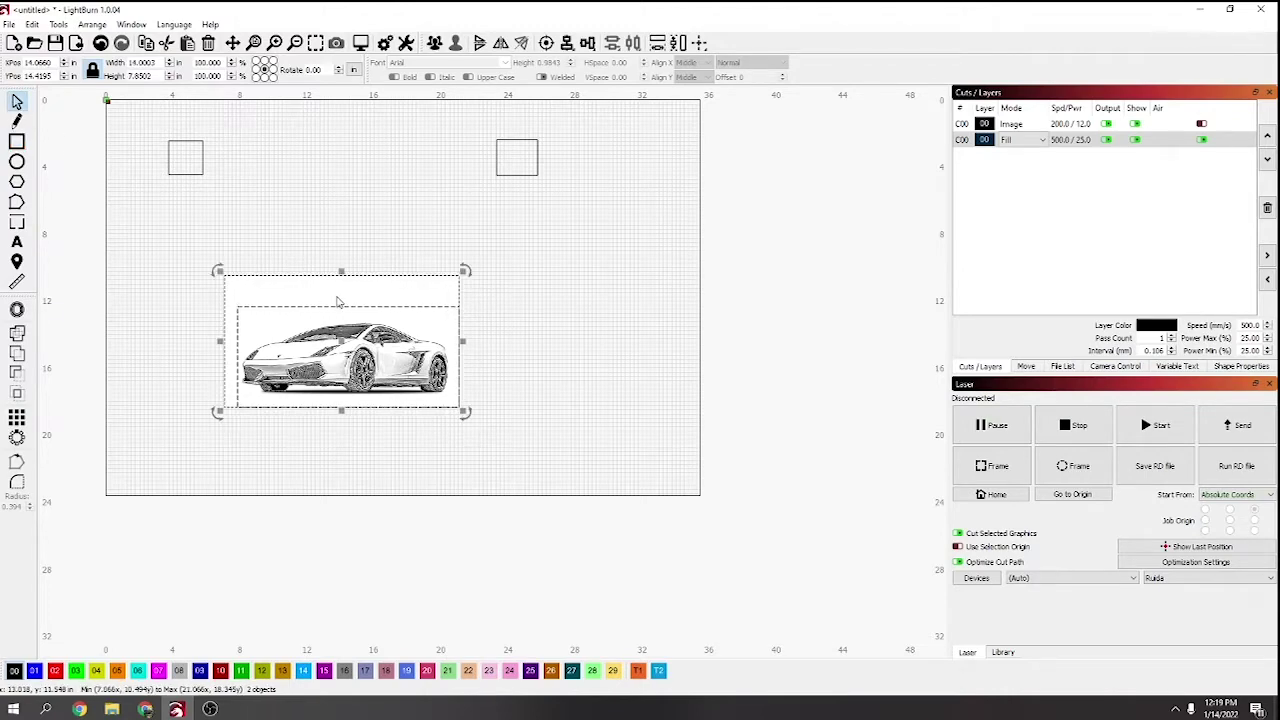
right_click(316, 341)
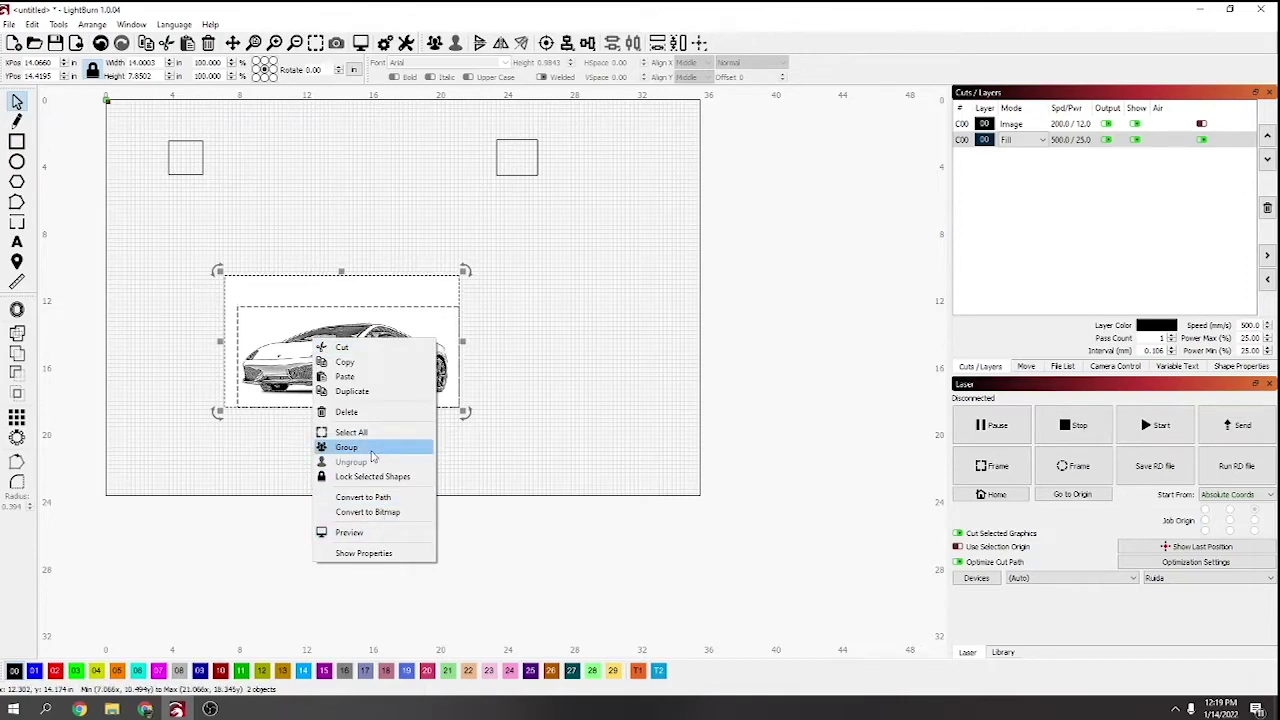
left_click(259, 441)
left_click(259, 441)
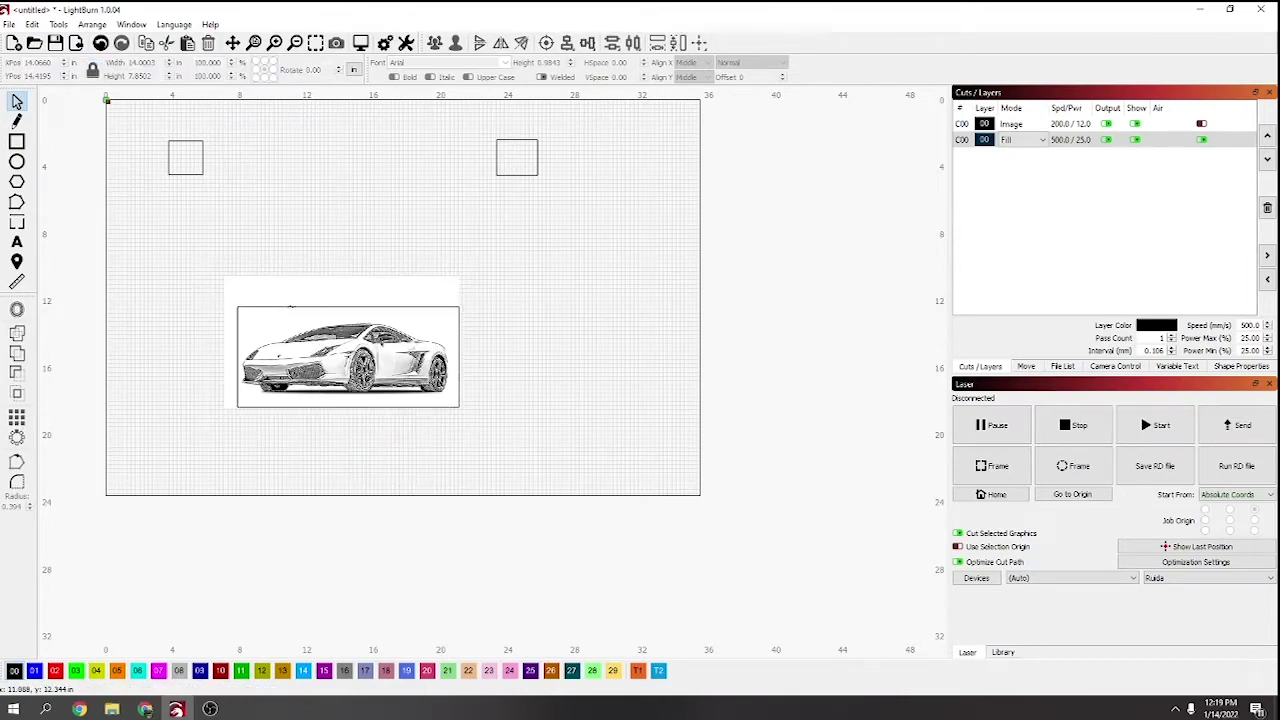
left_click(290, 307)
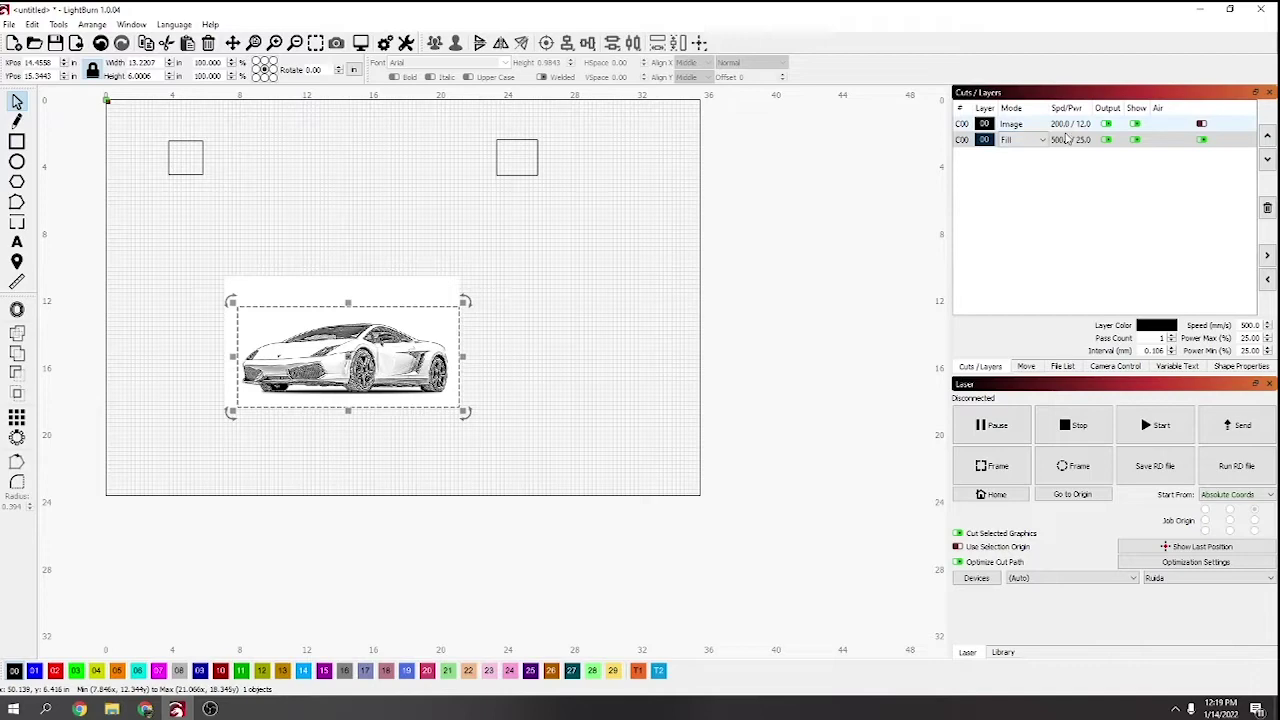
left_click(1067, 141)
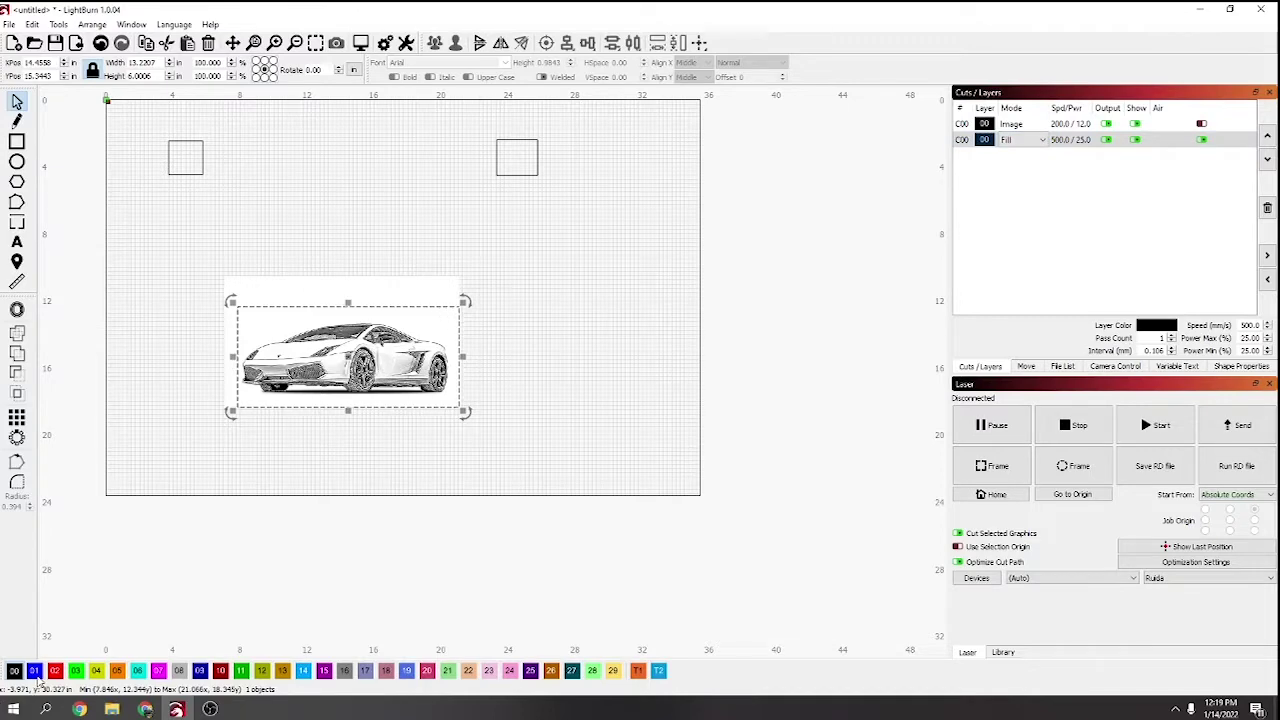
Put the rectangle on layer 01 with output off, then Apply Mask to Image on the car.
left_click(35, 672)
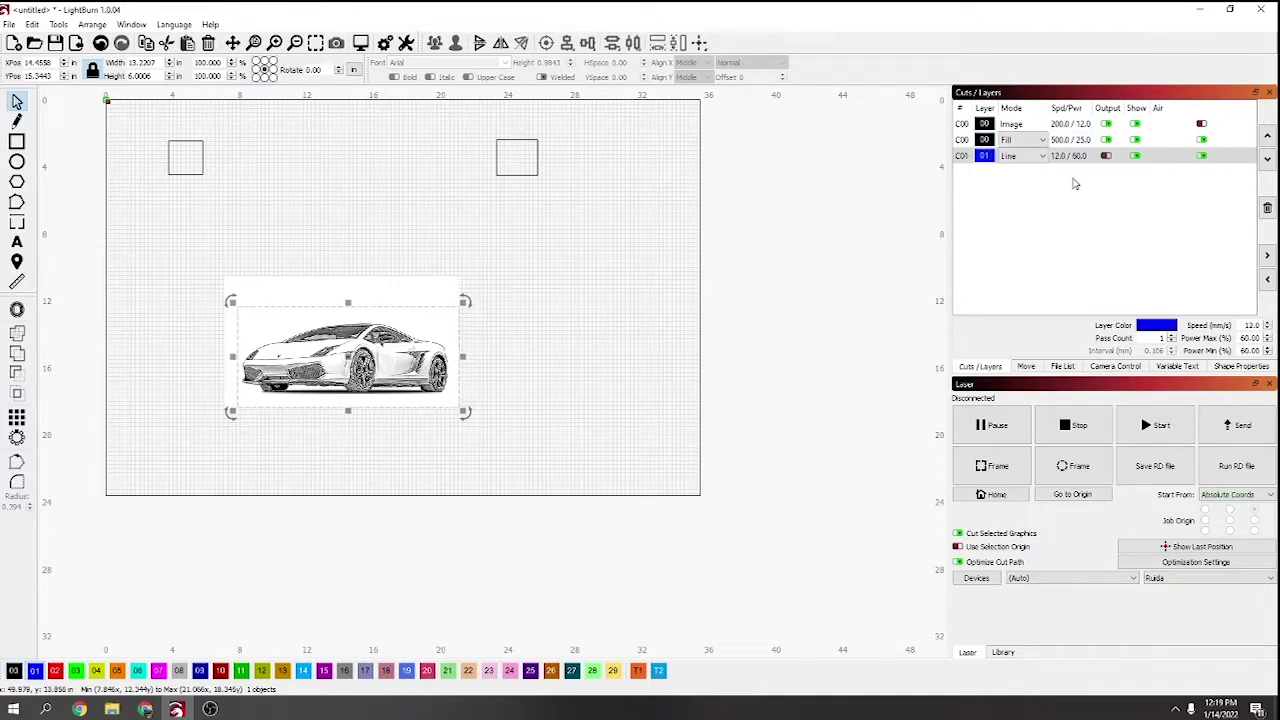
left_click(1105, 157)
left_click(336, 337, "shift")
right_click(342, 342)
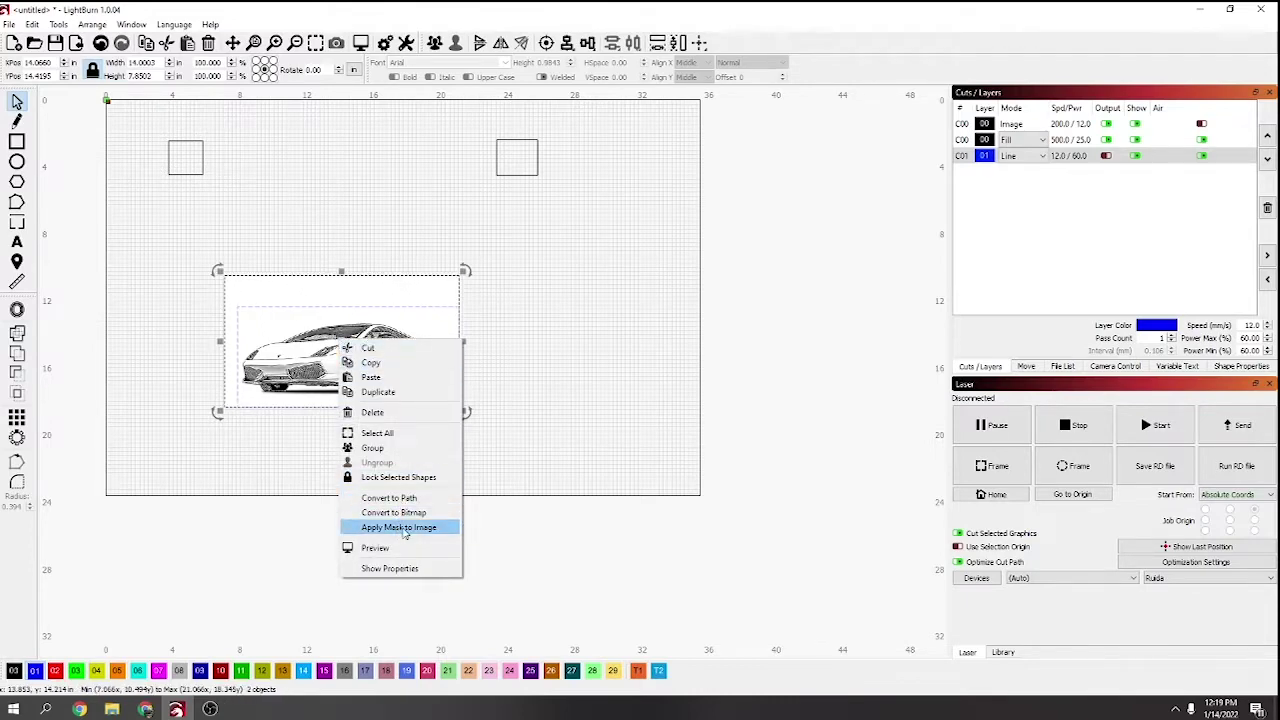
left_click(404, 528)
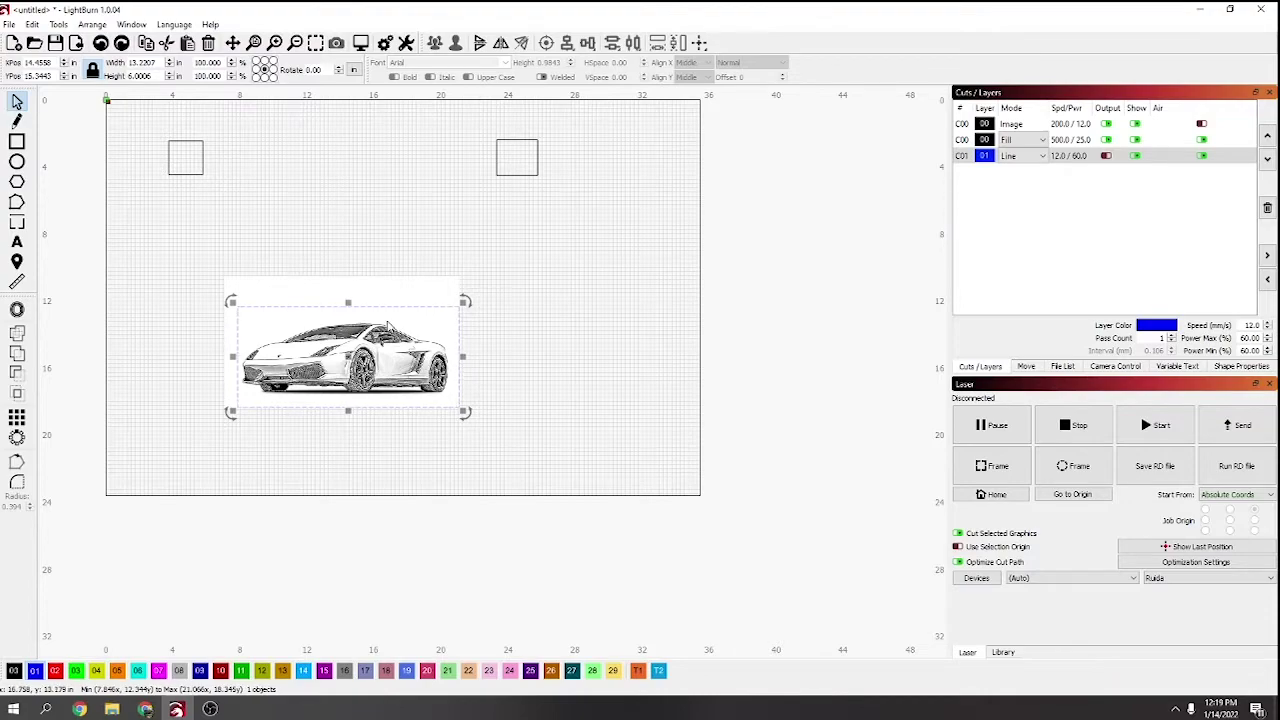
Remove the framing rectangle and zoom in on the car.
key("Escape")
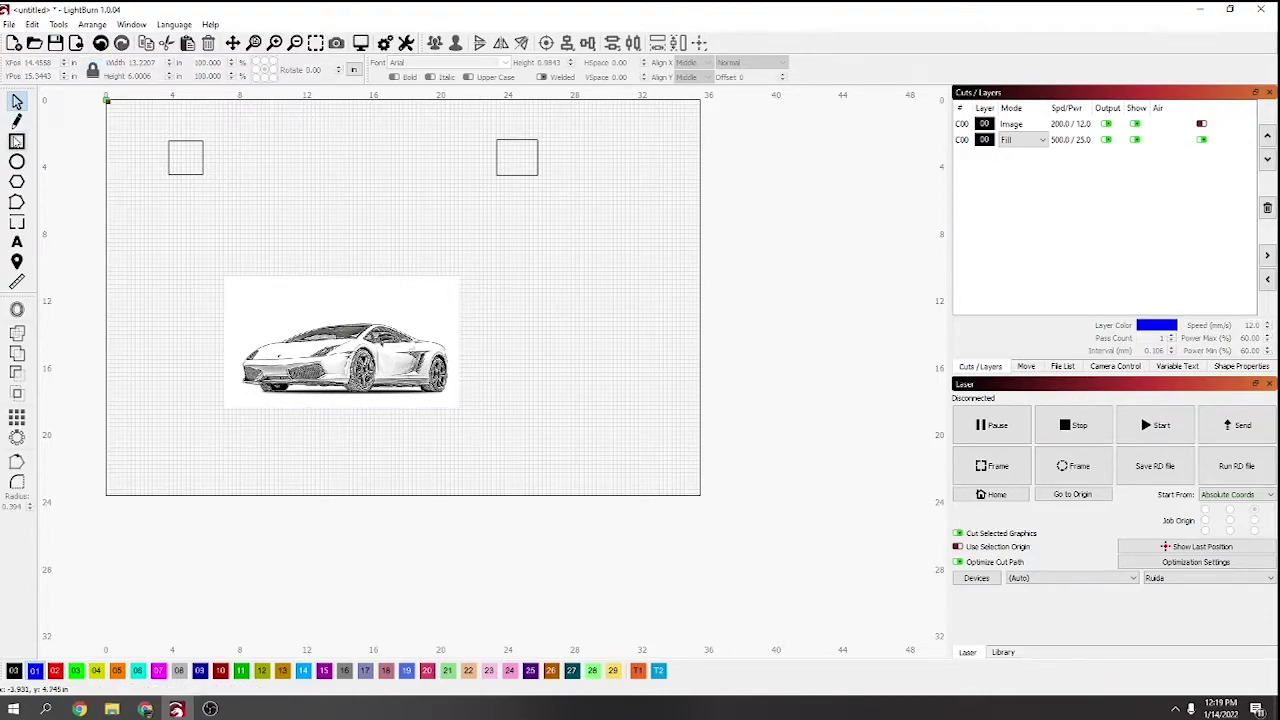
left_click(16, 120)
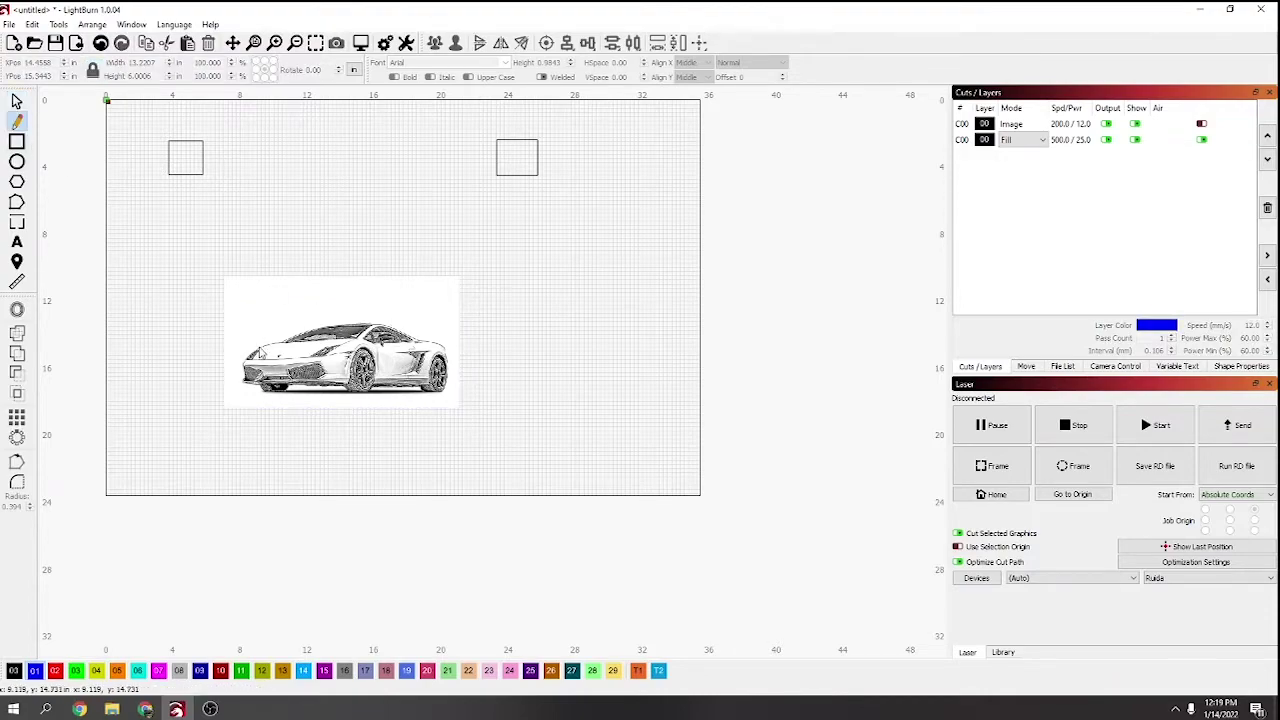
scroll(258, 352, "up", 5)
Trace the car's outline from the hood over the windshield, roof and rear glass to the rear wheel.
left_click(254, 353)
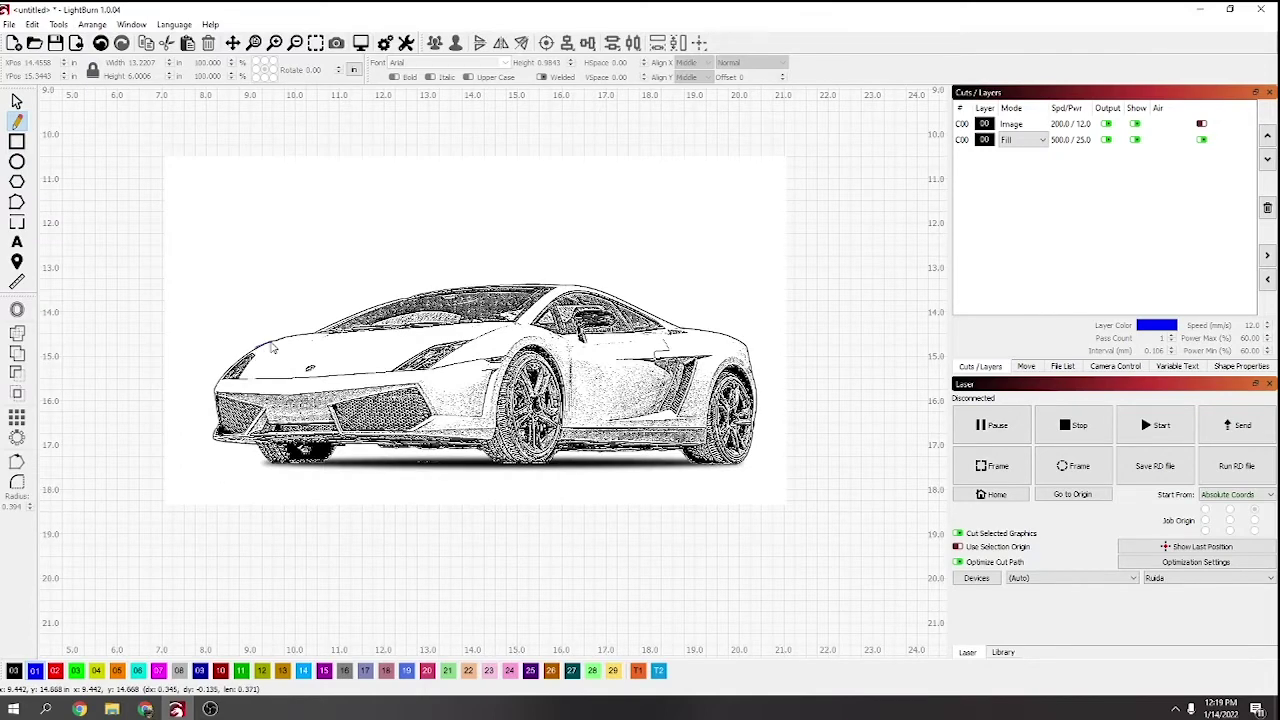
left_click(283, 341)
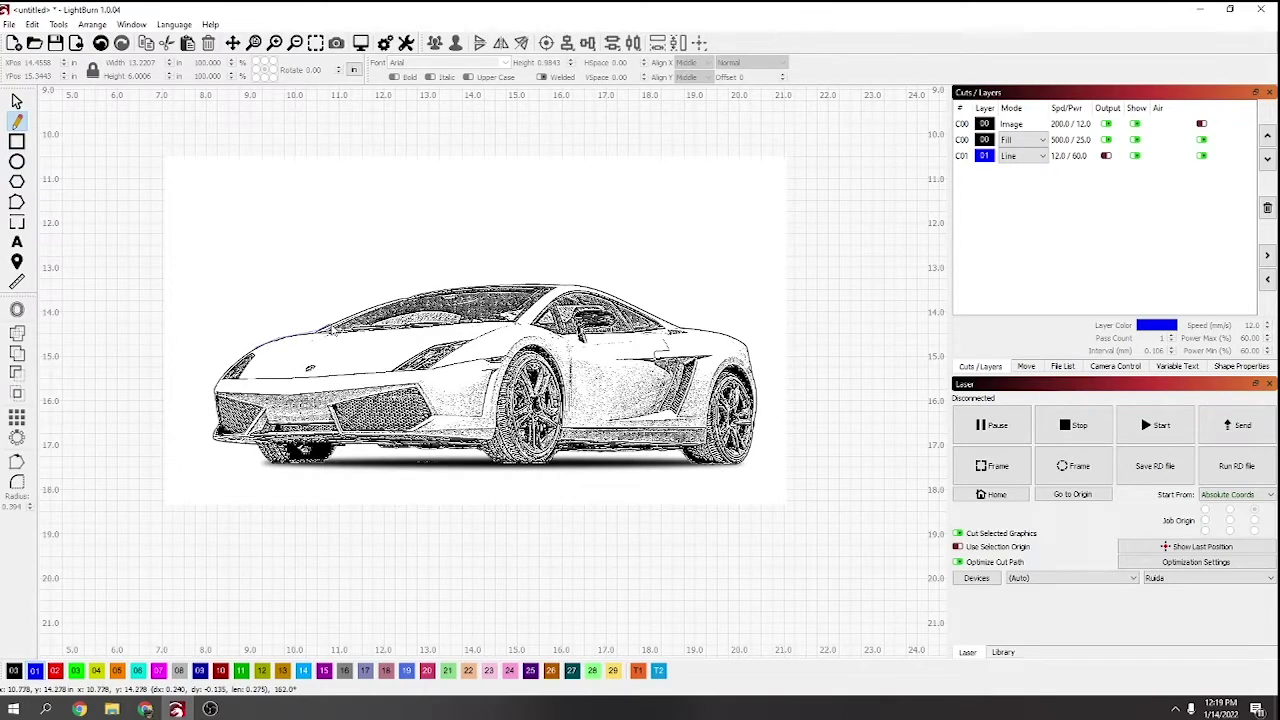
left_click(372, 308)
left_click(435, 288)
left_click(553, 285)
left_click(658, 310)
left_click(748, 342)
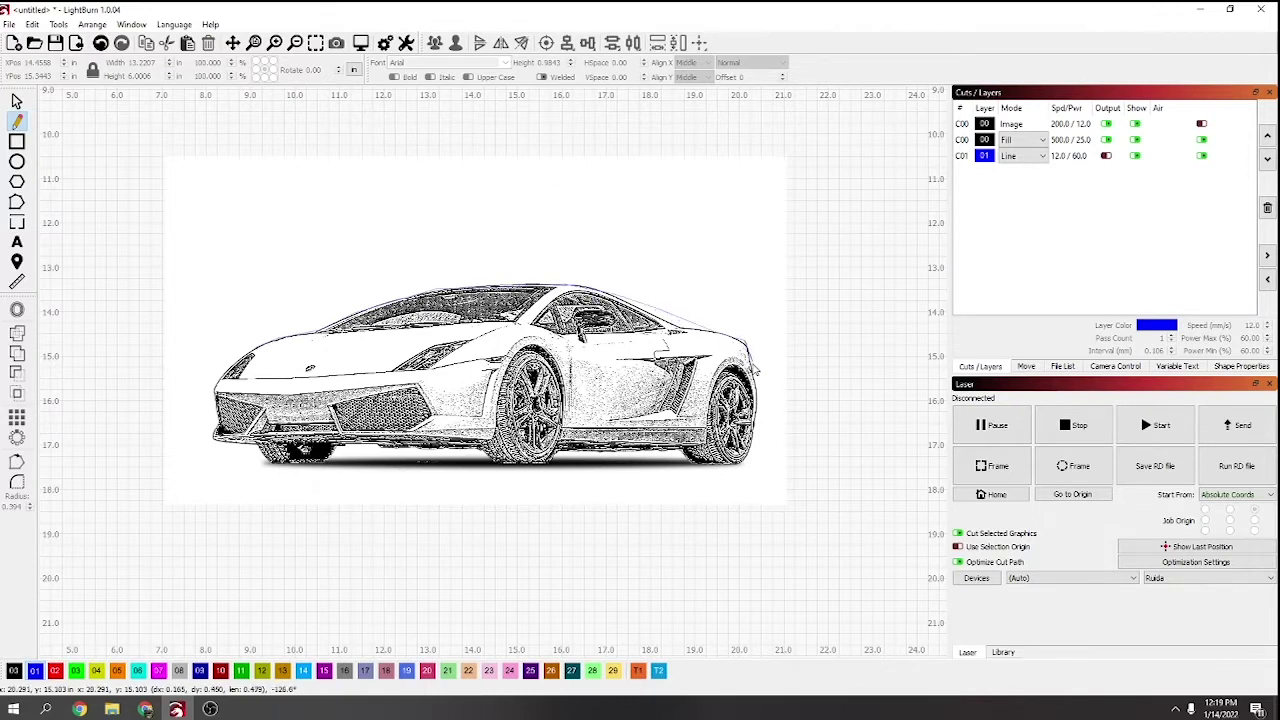
left_click(762, 458)
Continue the outline along the lower edge and front bumper, closing it at the start point.
left_click(735, 485)
left_click(670, 468)
left_click(449, 468)
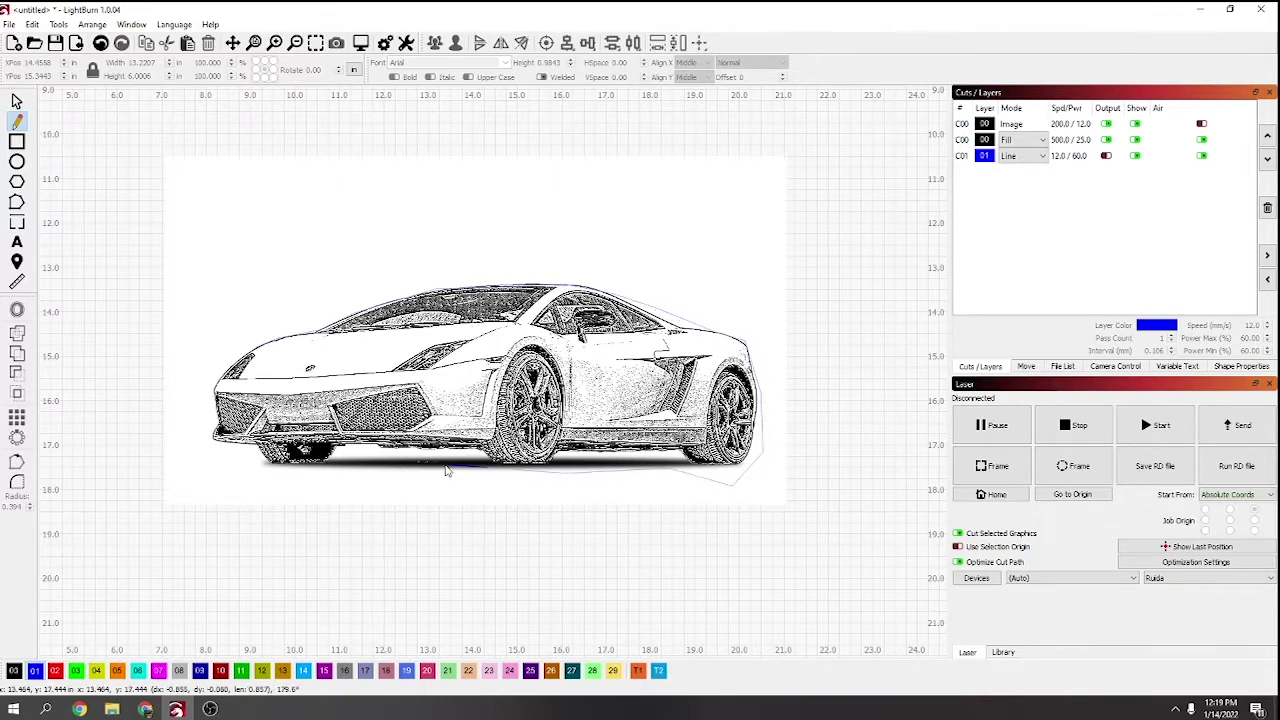
left_click(222, 460)
left_click(203, 410)
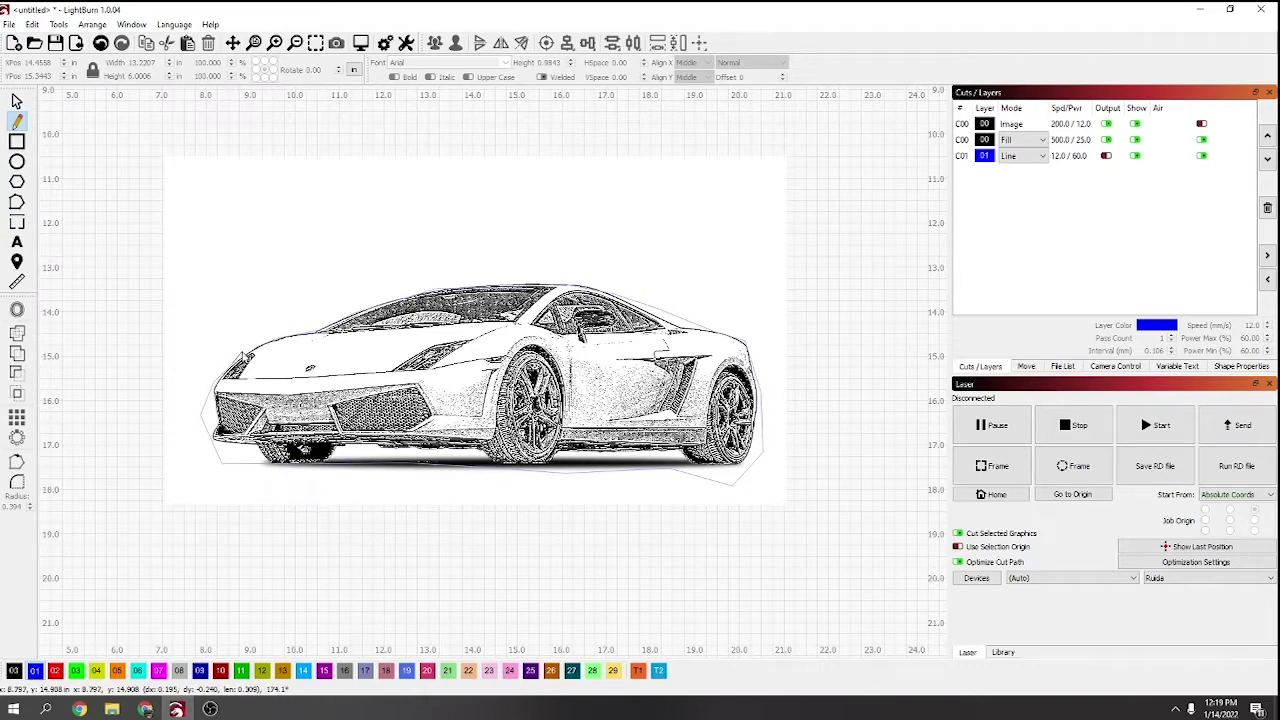
left_click(246, 355)
left_click(282, 338)
scroll(474, 331, "up", 1)
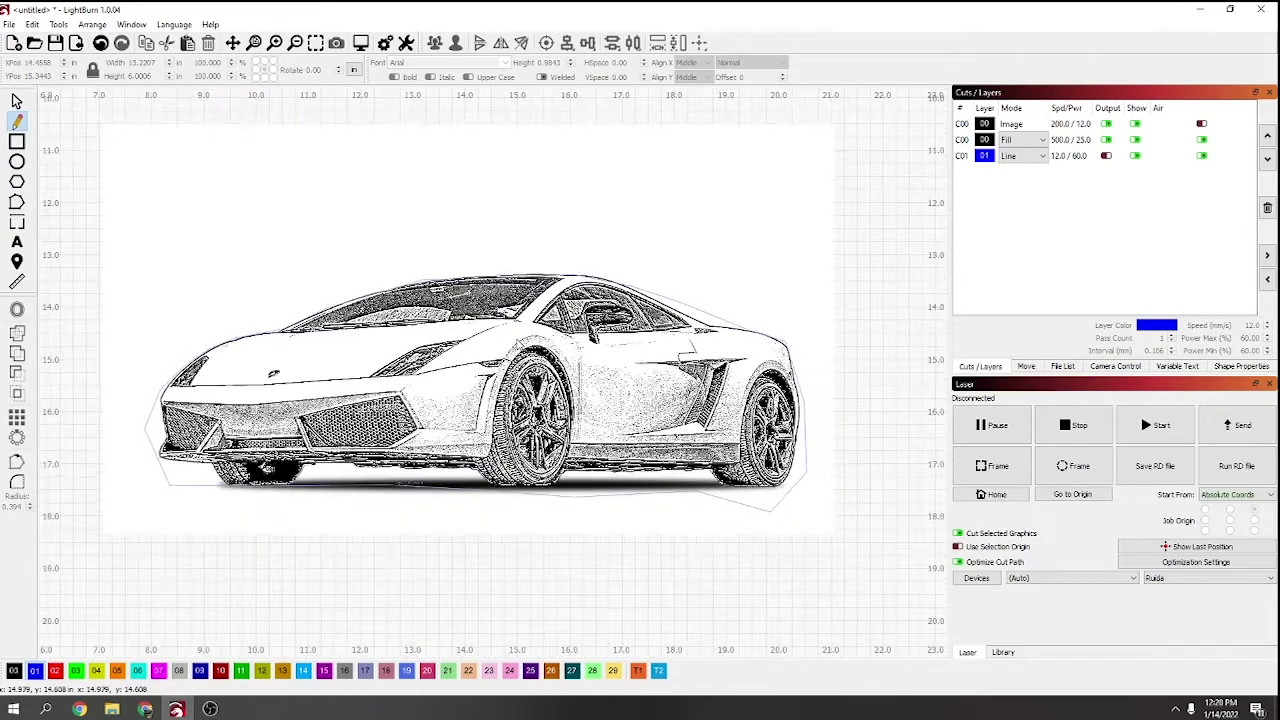
left_click(16, 101)
Select the traced outline with the car image and apply Mask to Image.
left_click(159, 399)
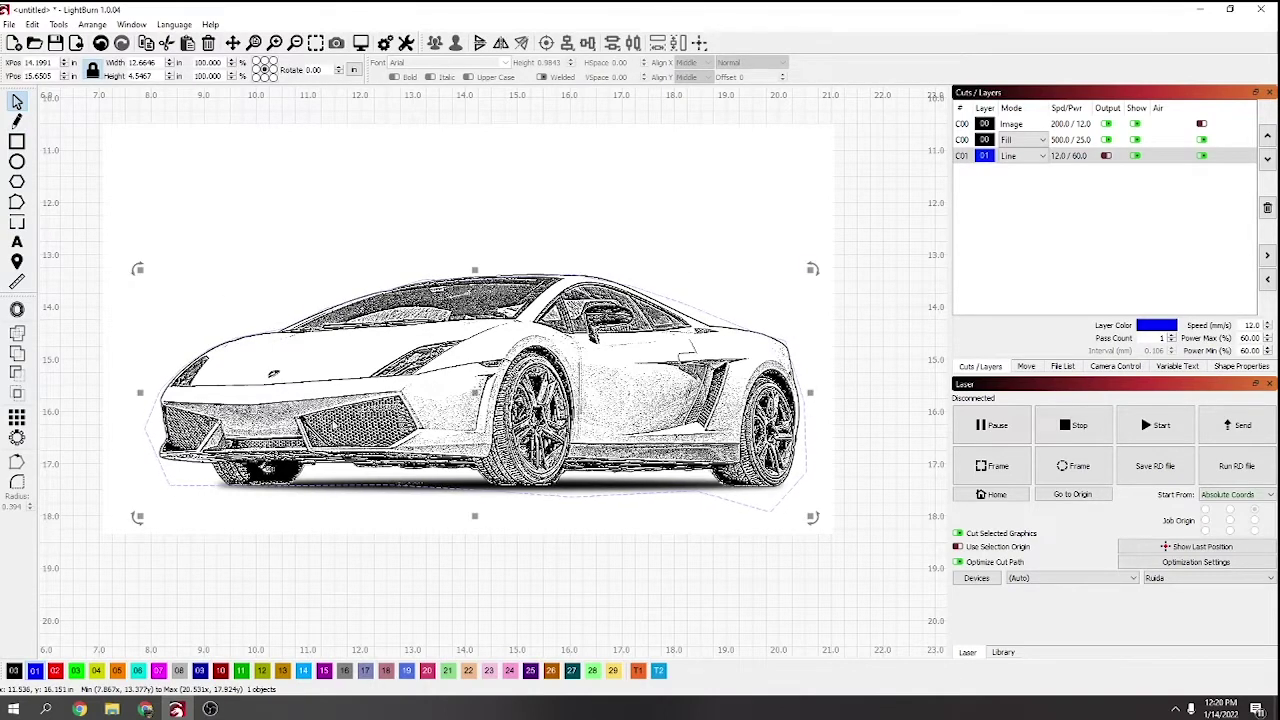
left_click(335, 424, "shift")
right_click(362, 410)
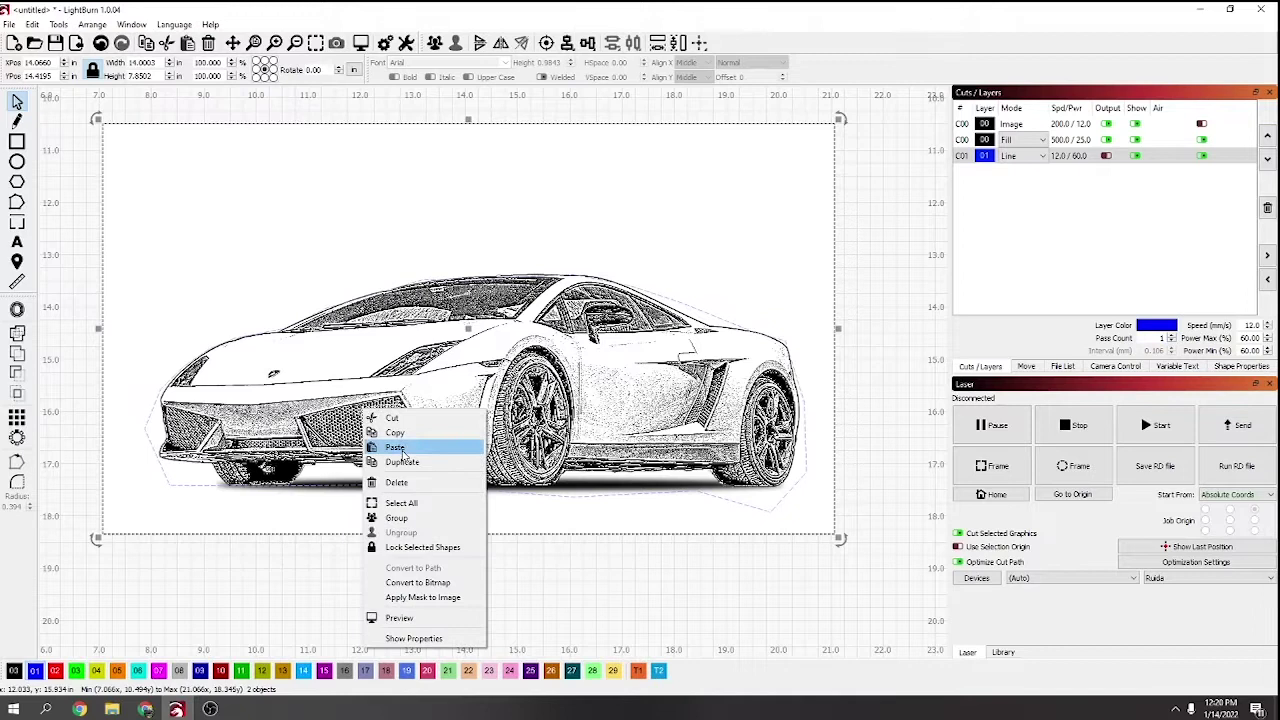
left_click(423, 597)
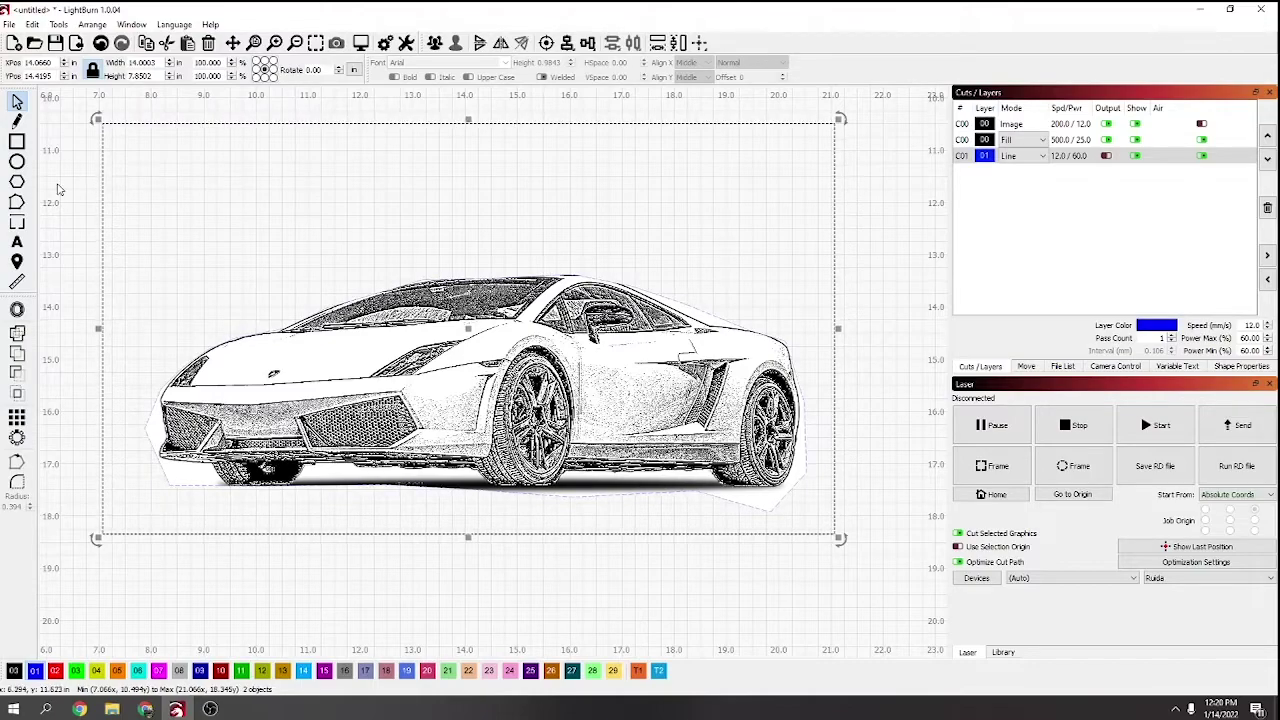
Zoom in and drag two outline nodes onto the car's roof and rear edge.
left_click(16, 202)
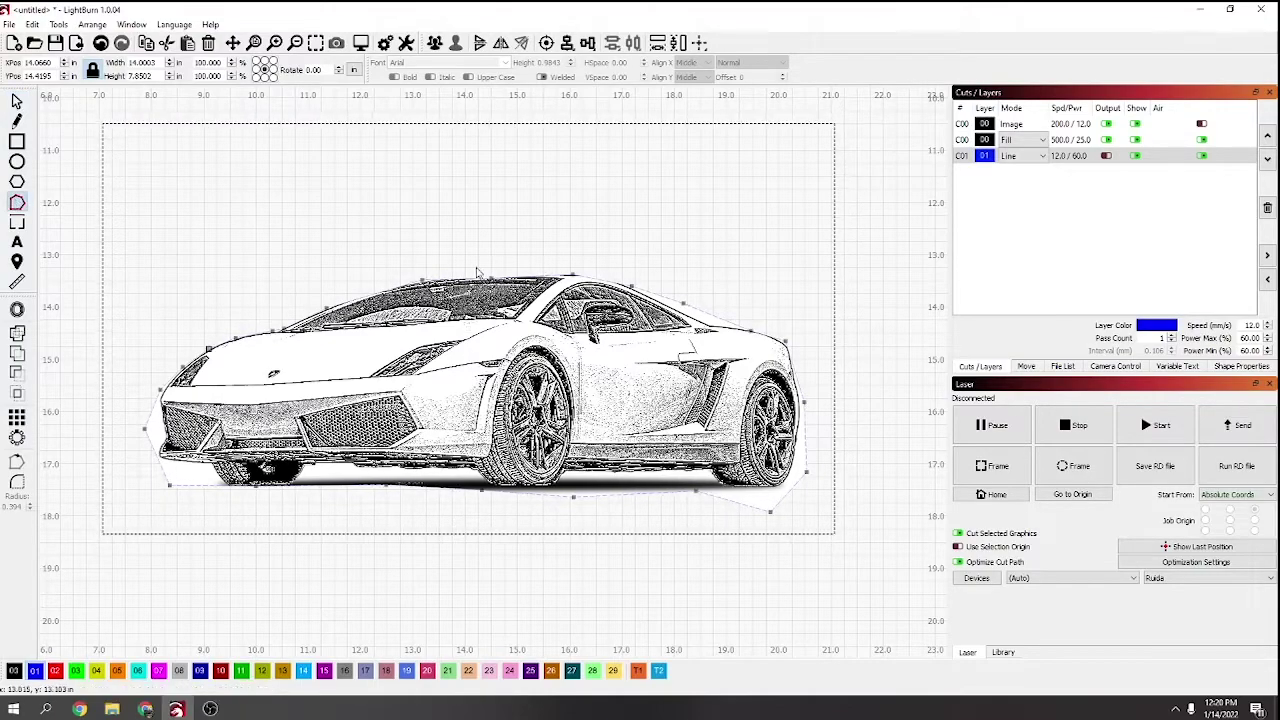
scroll(478, 271, "up", 5)
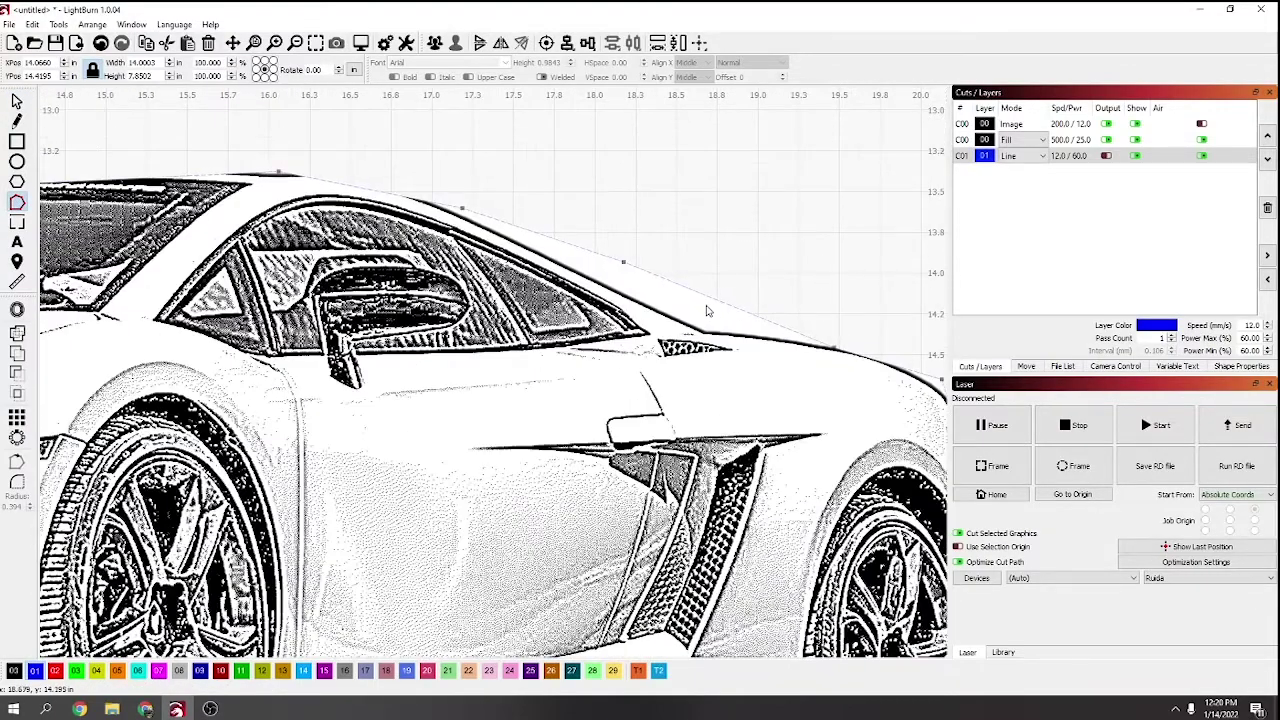
left_click_drag(708, 296, 706, 328)
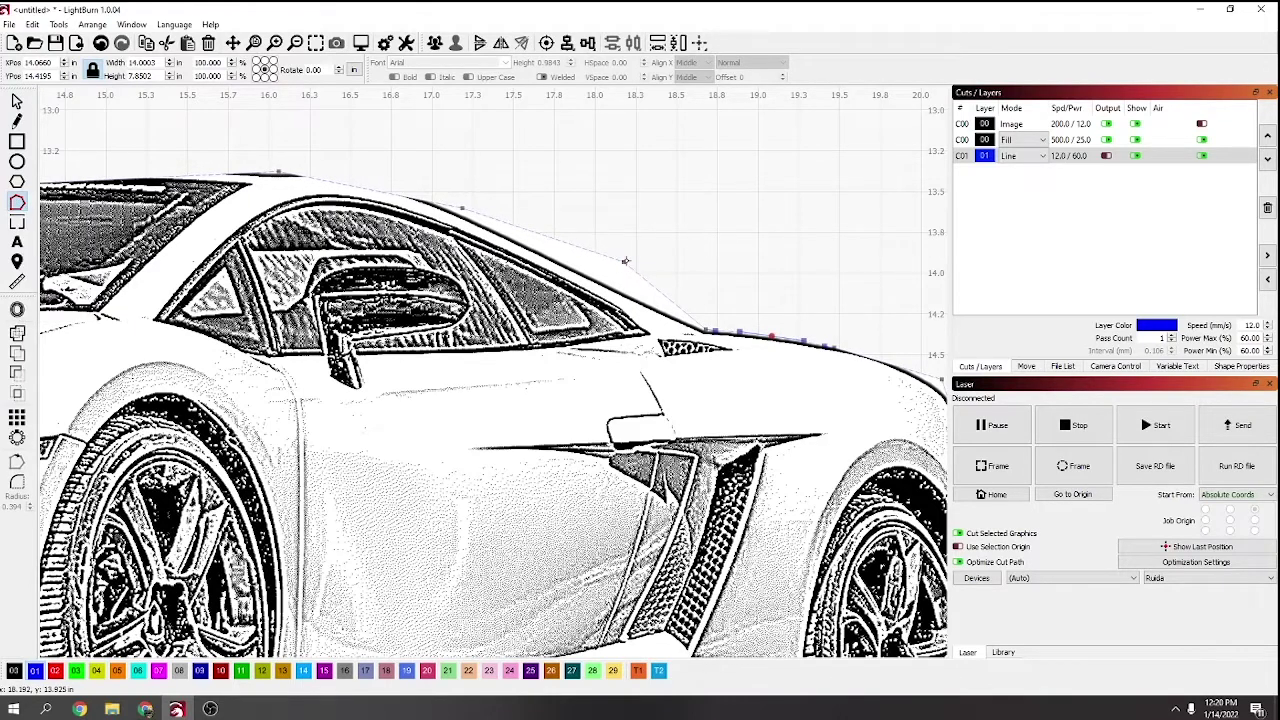
left_click_drag(619, 267, 598, 283)
Select the traced C01 outline around the car and delete it.
scroll(462, 208, "down", 6)
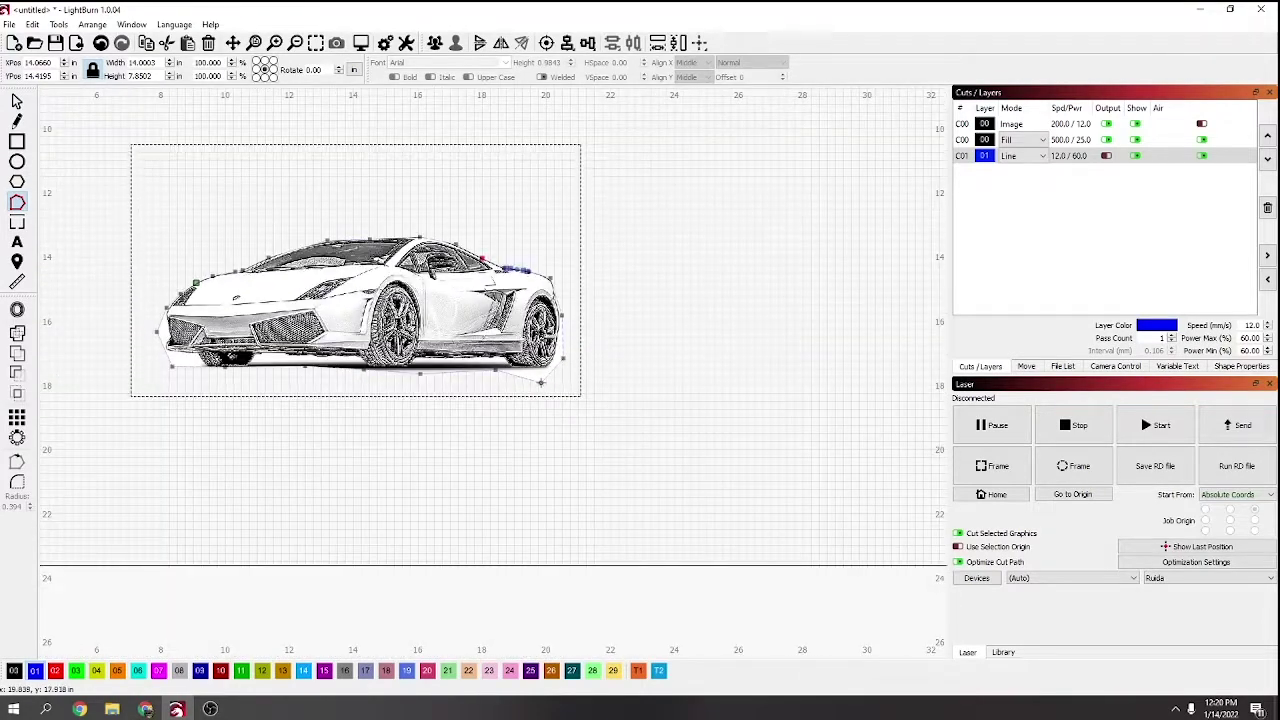
key("Escape")
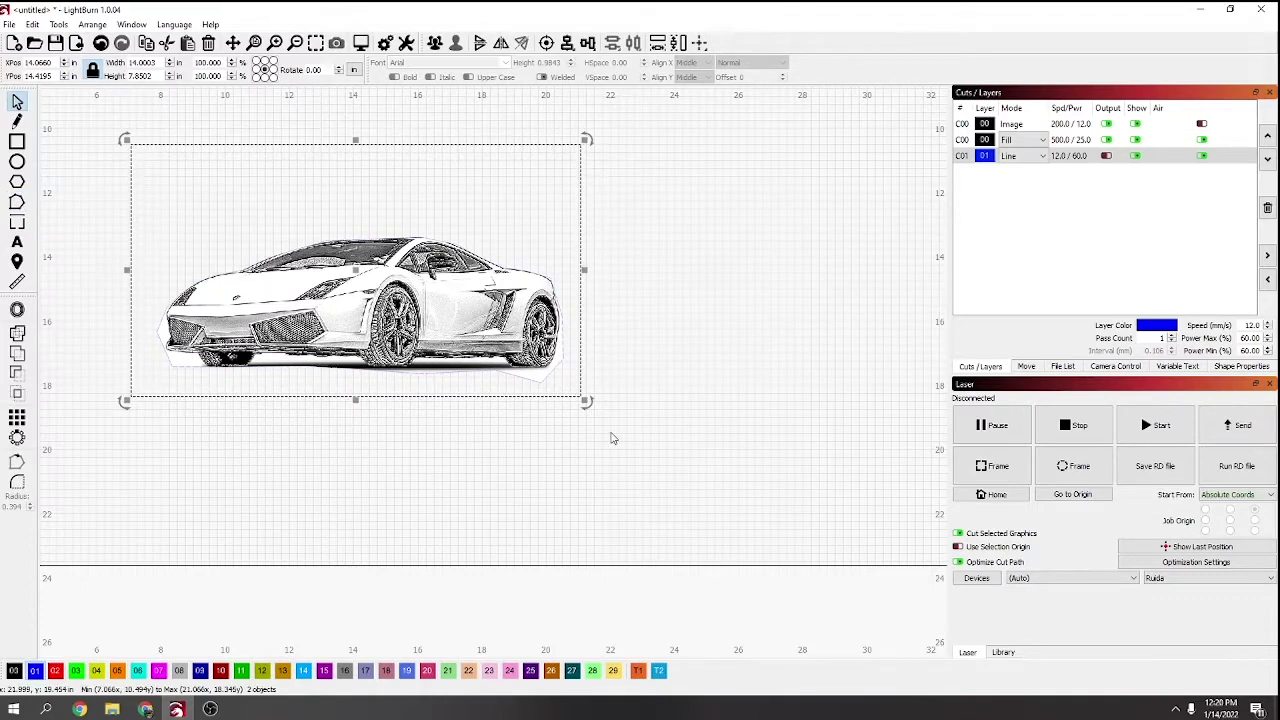
left_click(685, 435)
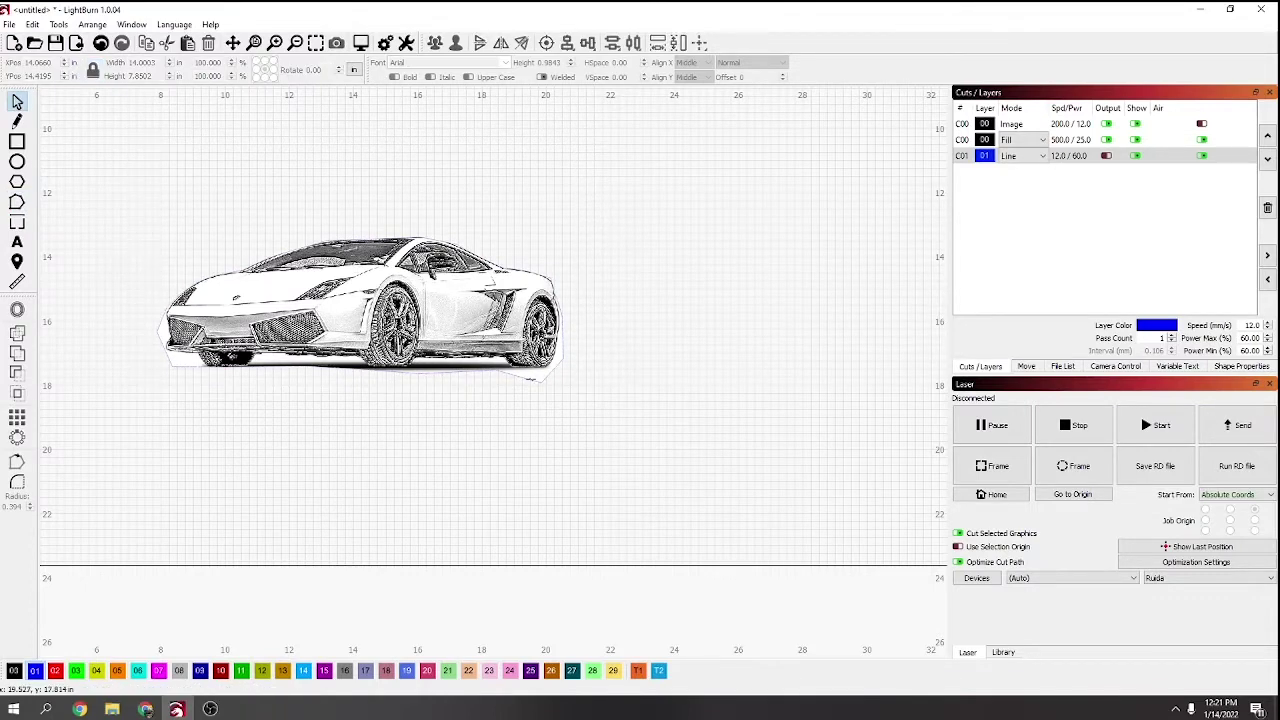
left_click(530, 380)
left_click(532, 381)
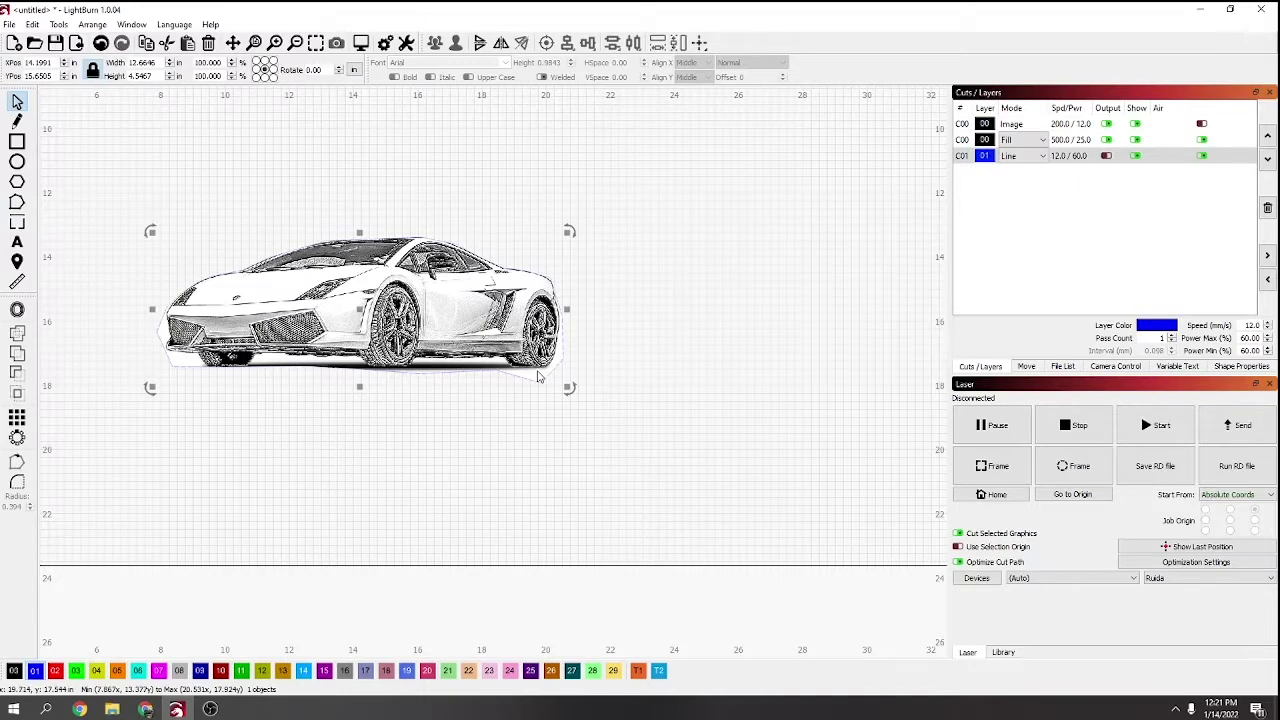
key("Delete")
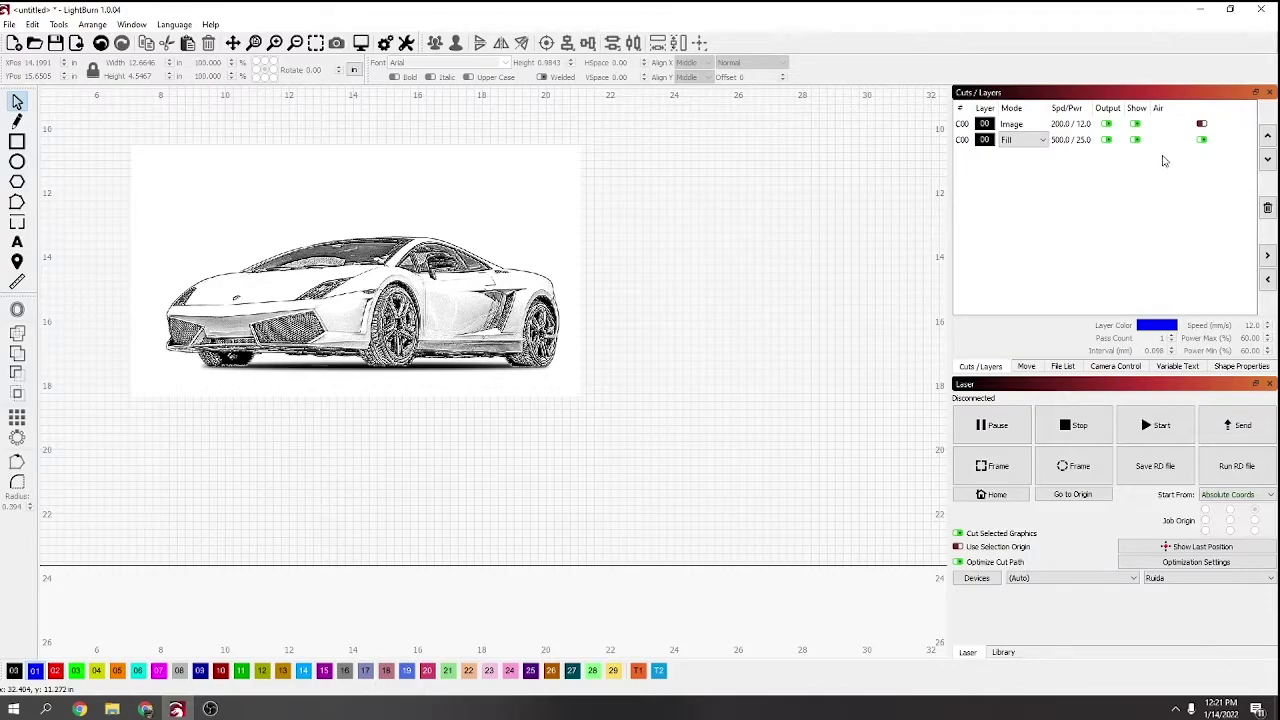
Open the C00 Image layer's cut settings and enter a scan angle of 180 degrees.
double_click(1072, 125)
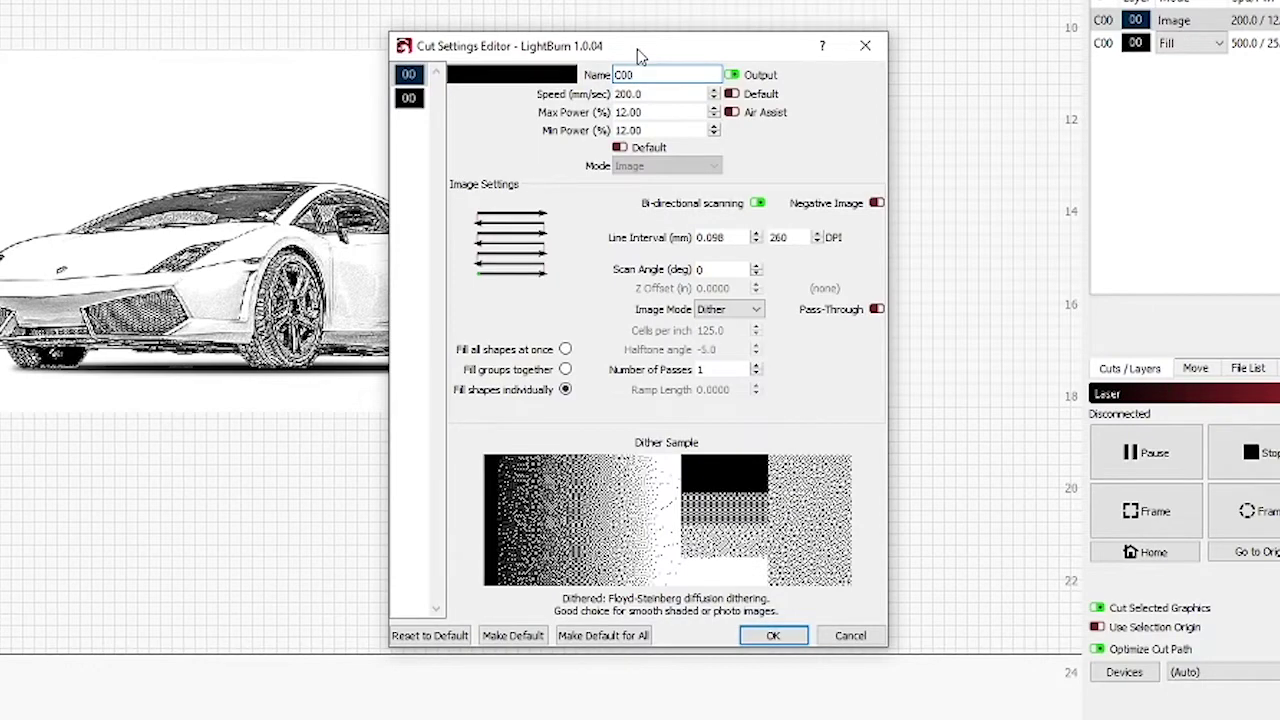
left_click_drag(640, 50, 738, 61)
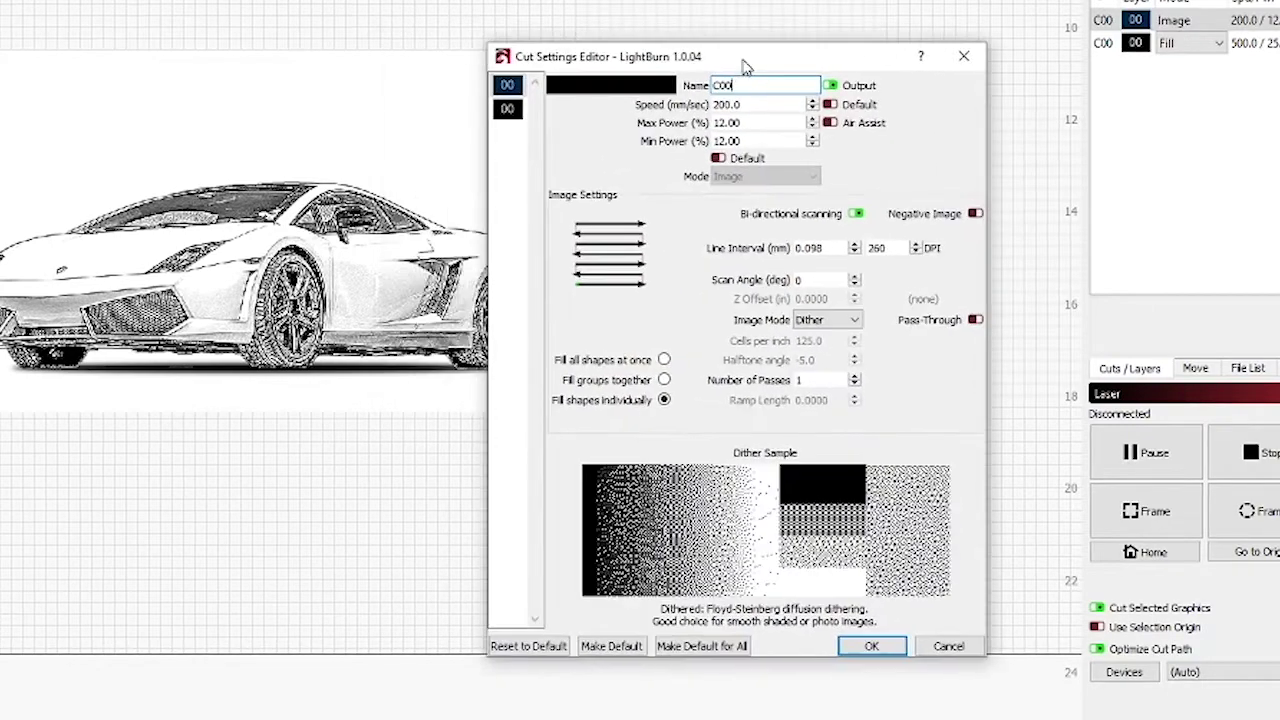
left_click(854, 280)
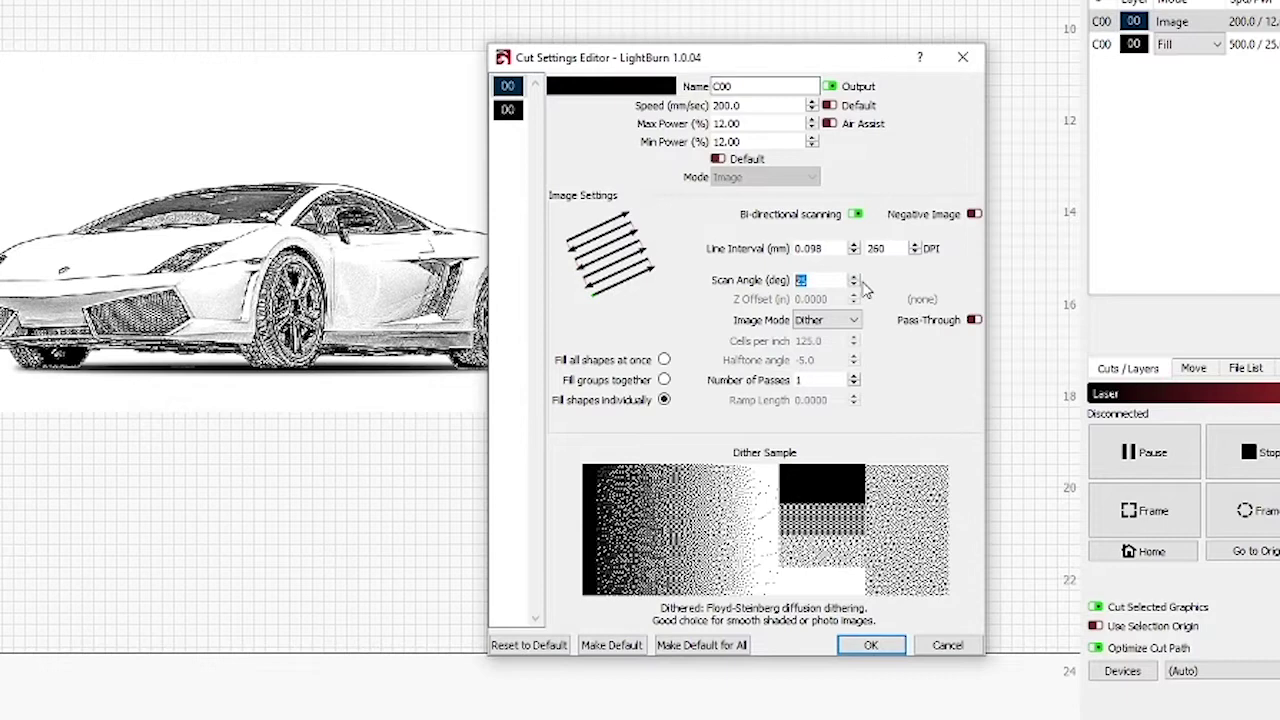
scroll(856, 286, "down", 20)
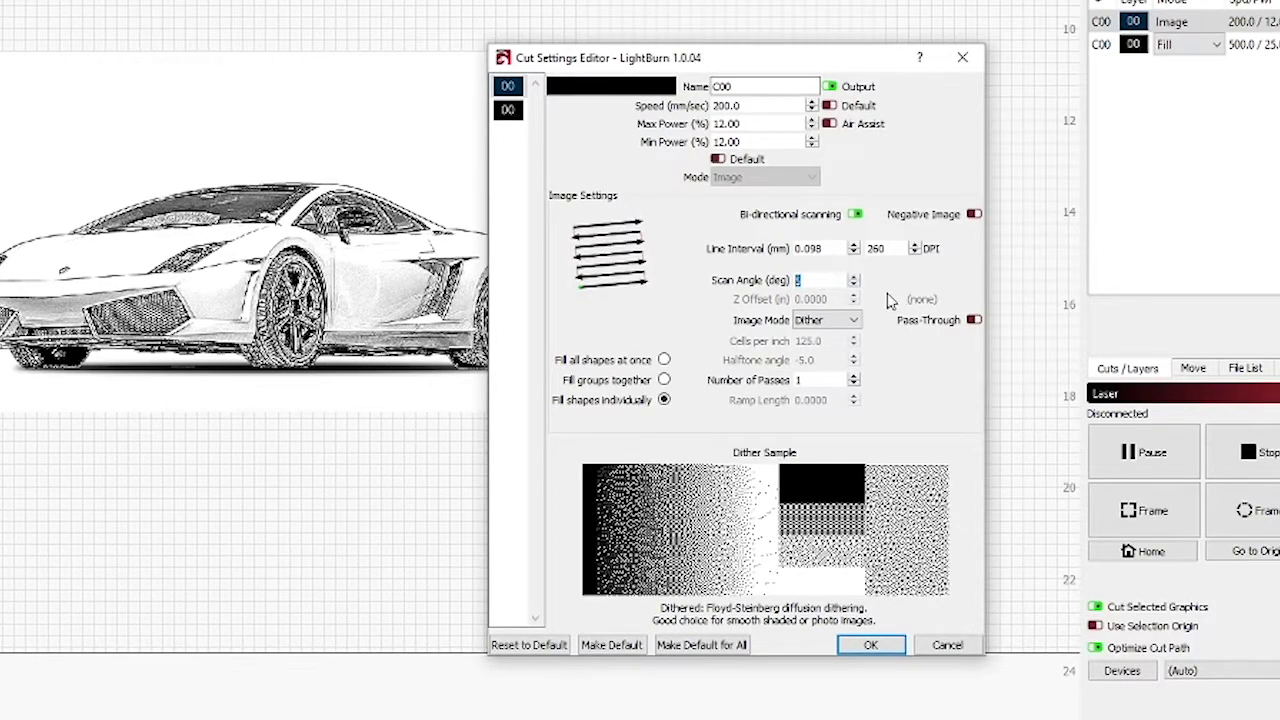
scroll(860, 290, "down", 2)
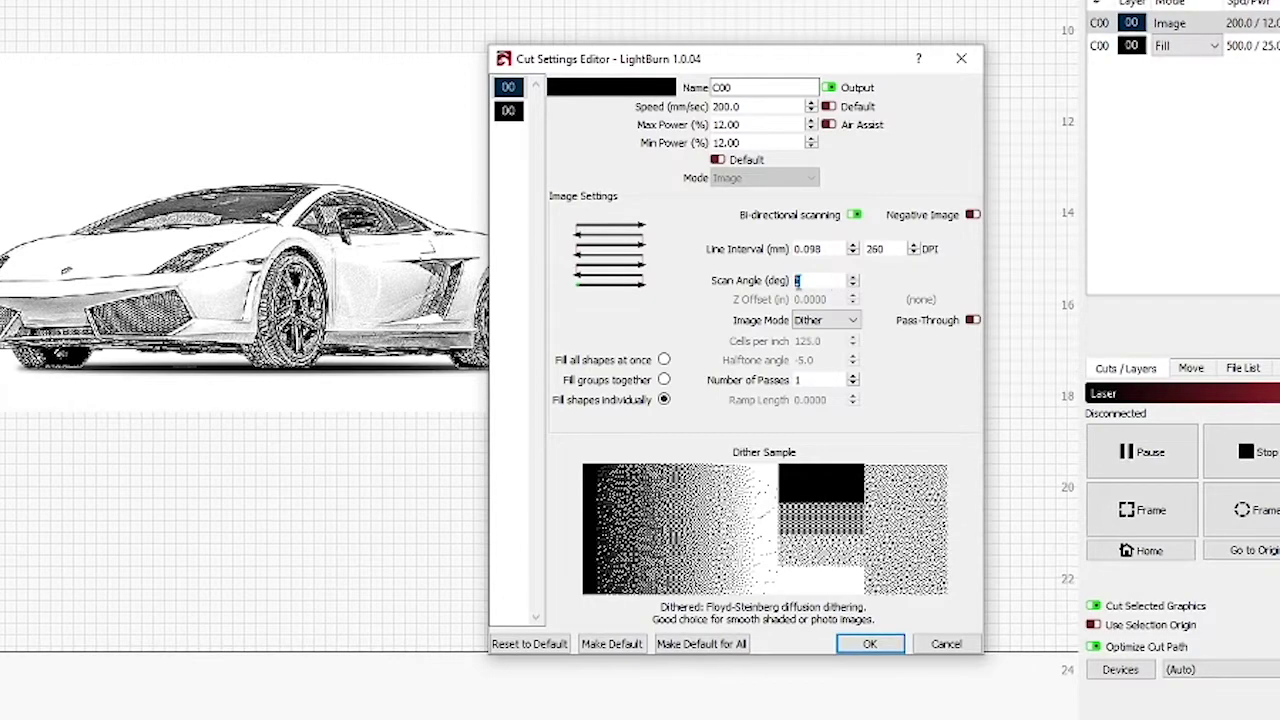
type("180")
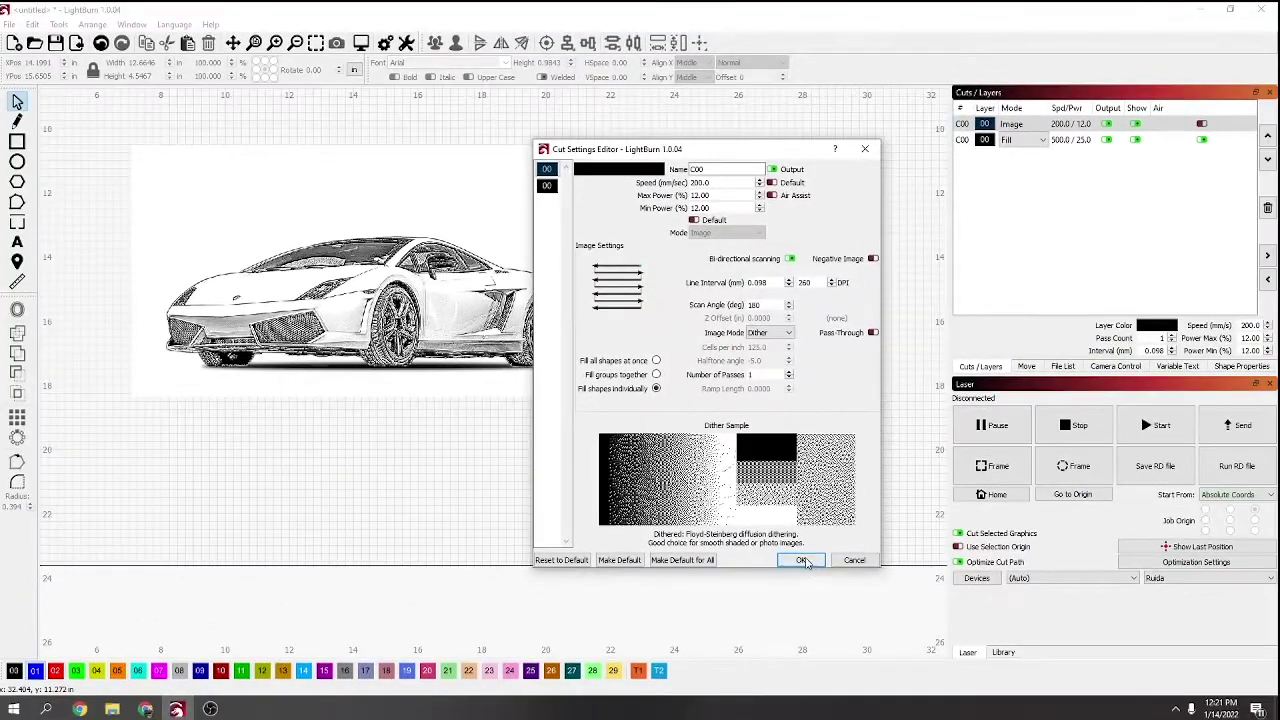
Confirm the 180° scan angle and select everything on the canvas.
left_click(869, 643)
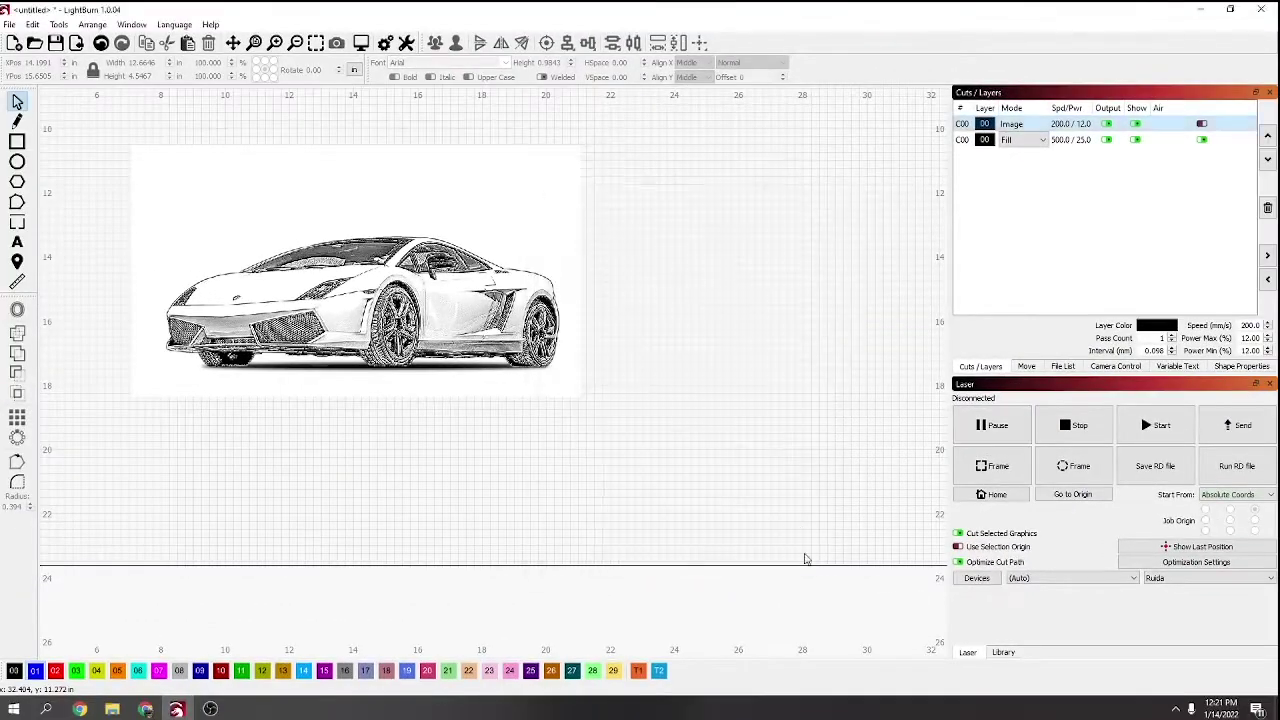
left_click(361, 43)
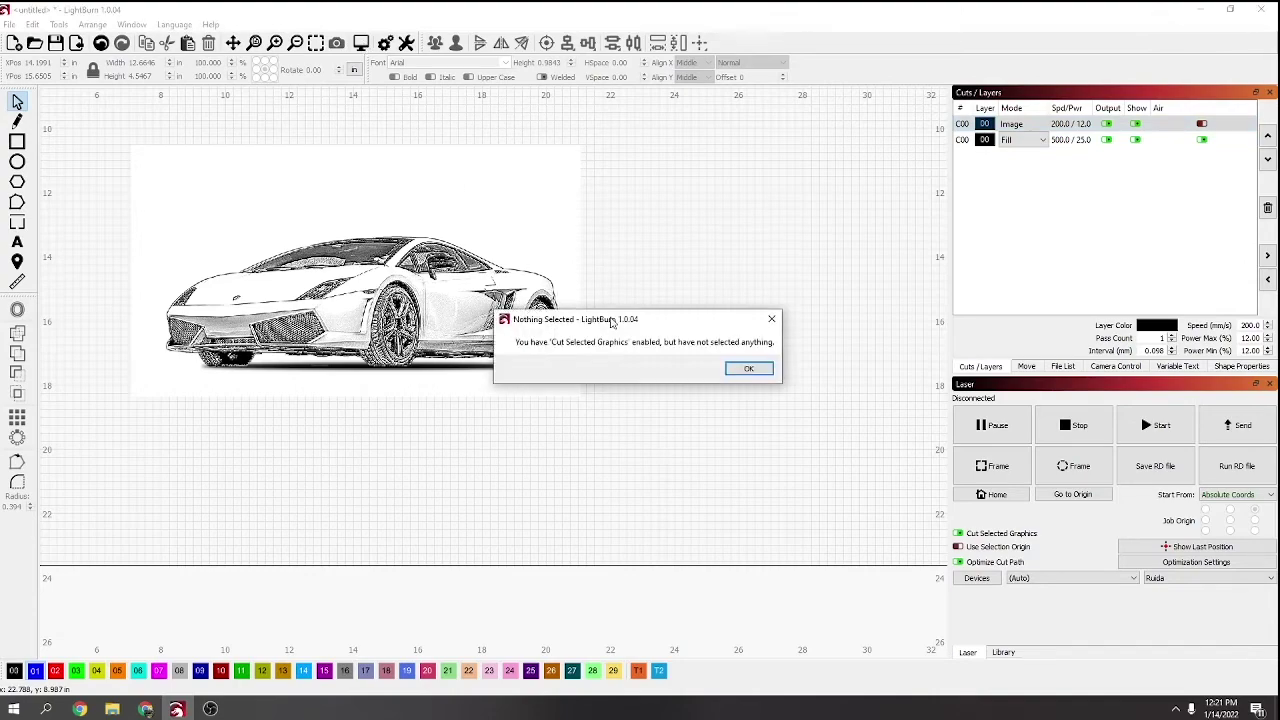
left_click(748, 368)
key("ctrl+a")
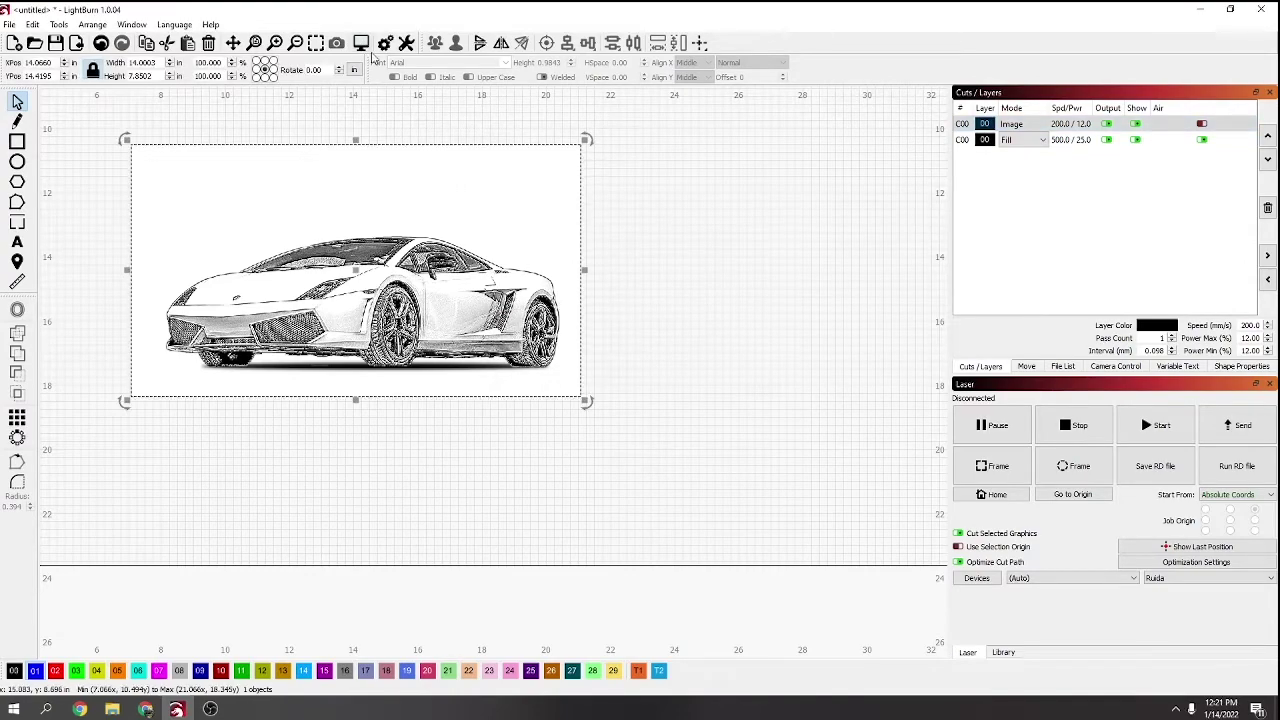
Preview the dithered car engraving, rewinding playback to the start, then close it.
left_click(362, 44)
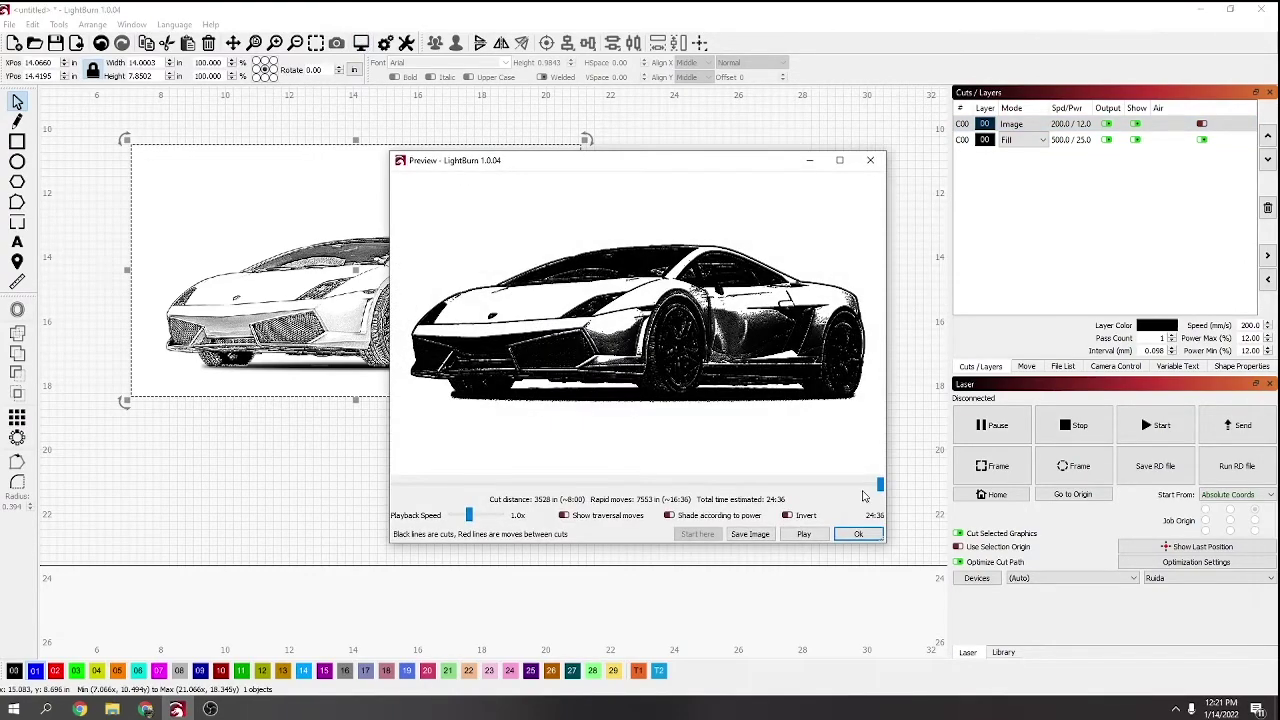
mouse_move(883, 490)
left_mouse_down()
mouse_move(330, 465)
mouse_move(775, 498)
mouse_move(882, 487)
left_mouse_up()
mouse_move(882, 492)
left_mouse_down()
mouse_move(351, 482)
mouse_move(626, 481)
mouse_move(866, 514)
left_mouse_up()
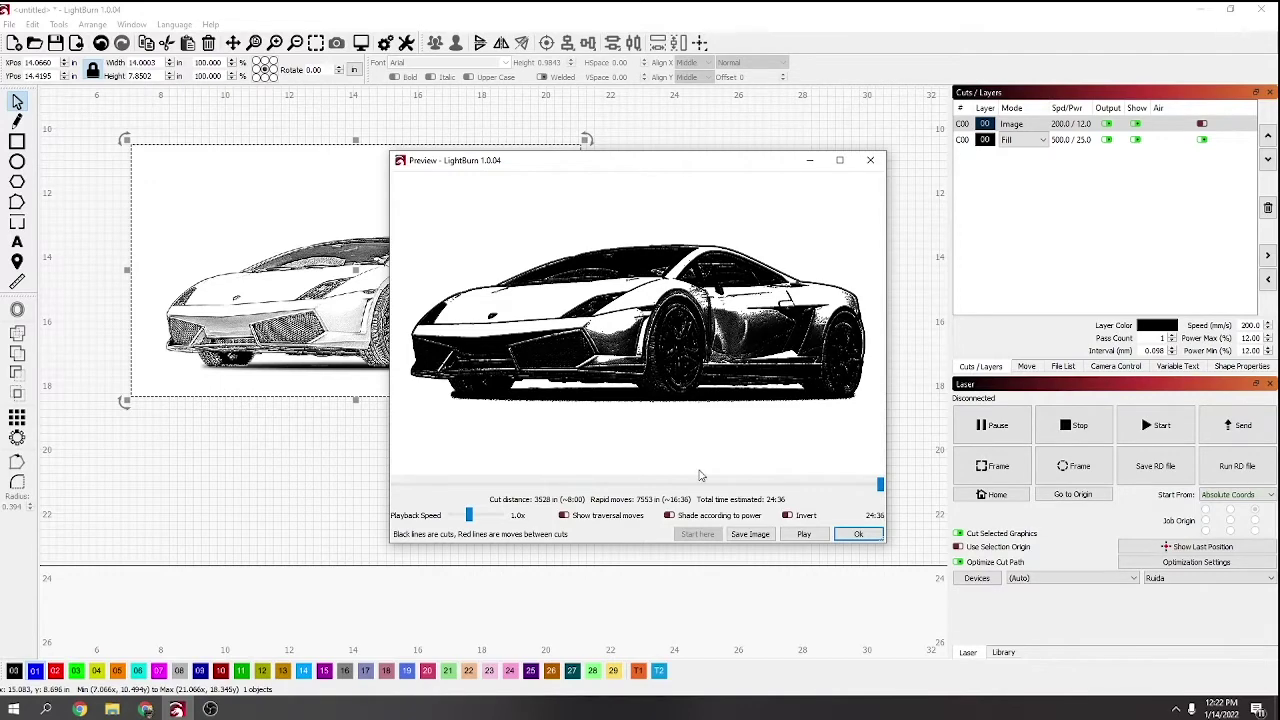
left_click(861, 534)
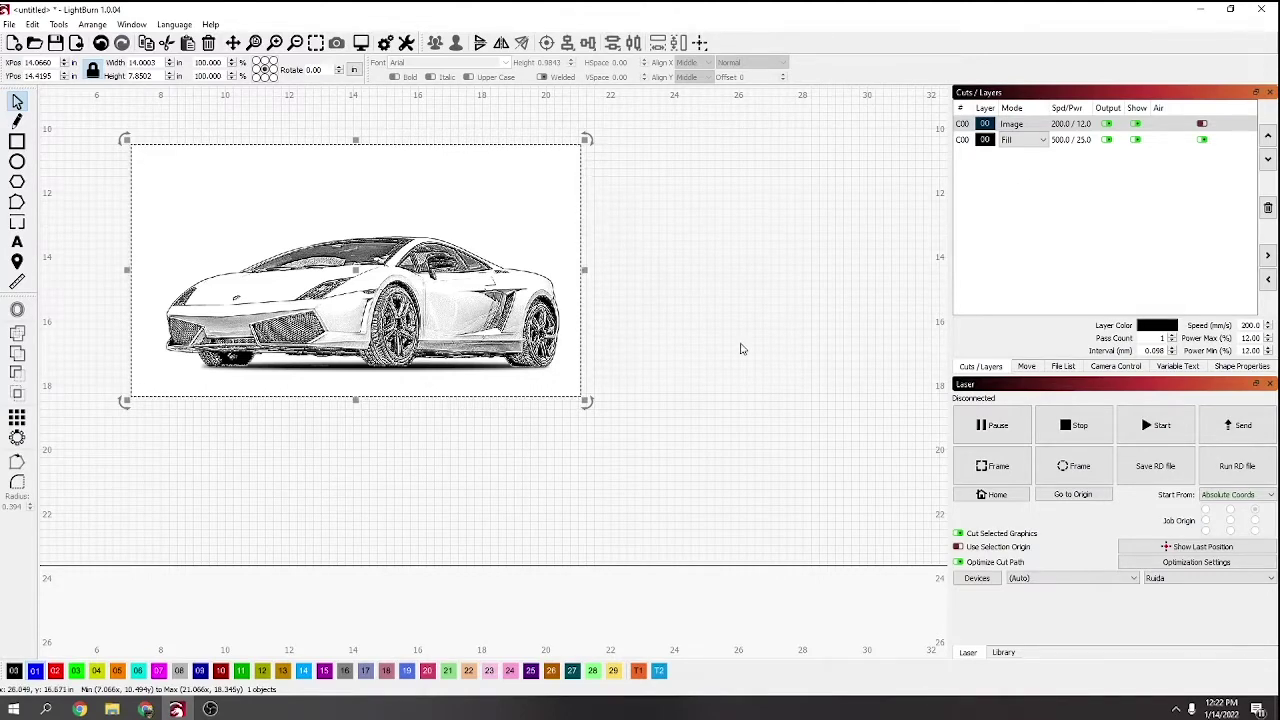
Zoom out and preview the output of the selected top-right square.
left_click(985, 467)
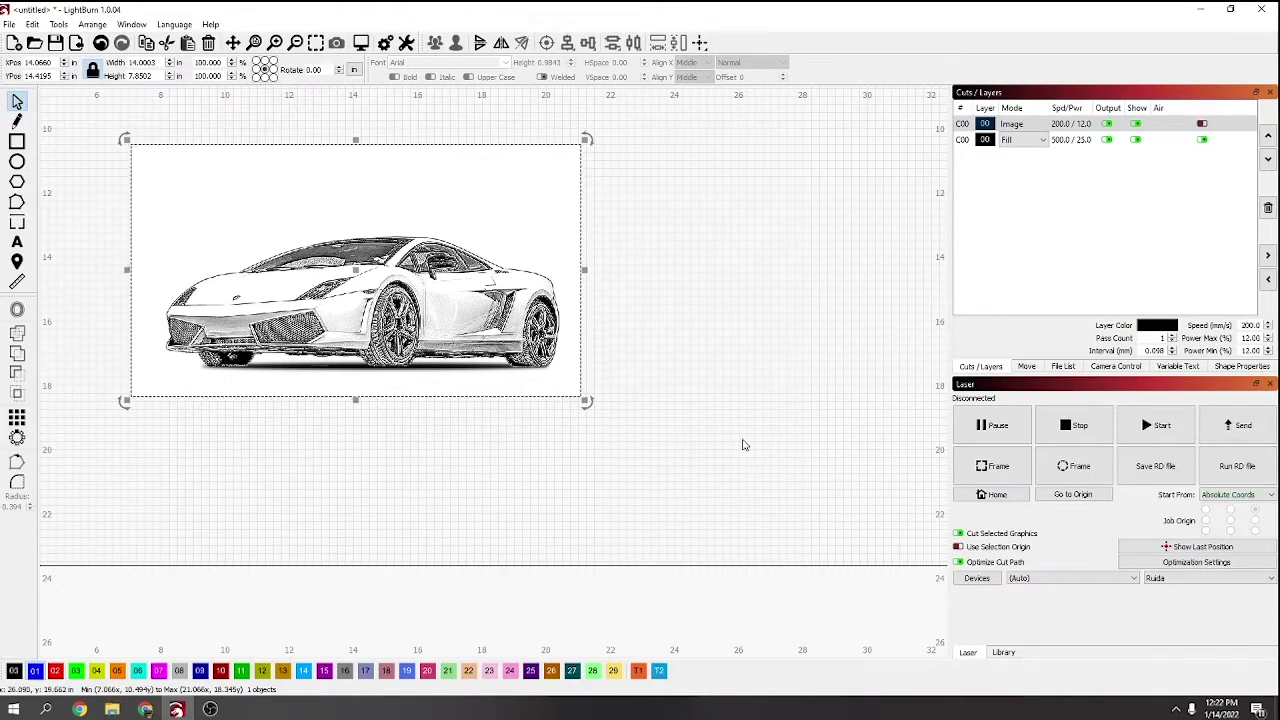
scroll(731, 452, "down", 2)
scroll(731, 452, "down", 2)
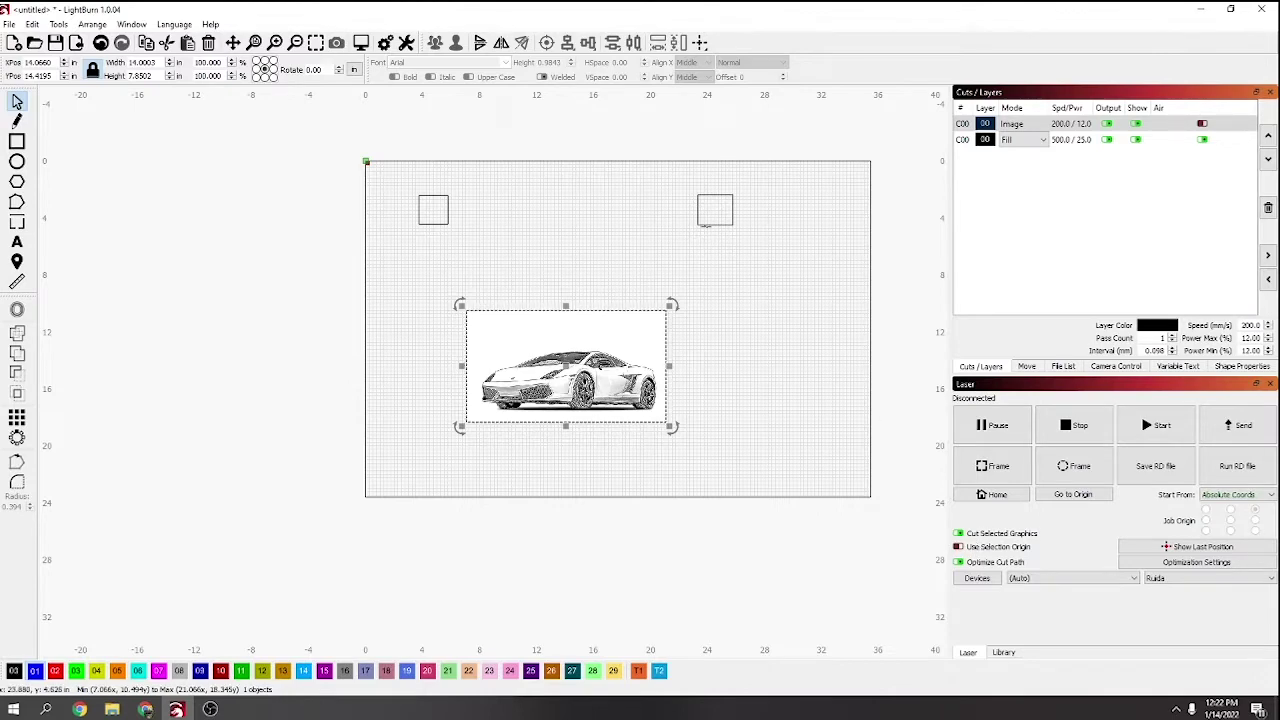
left_click(705, 225)
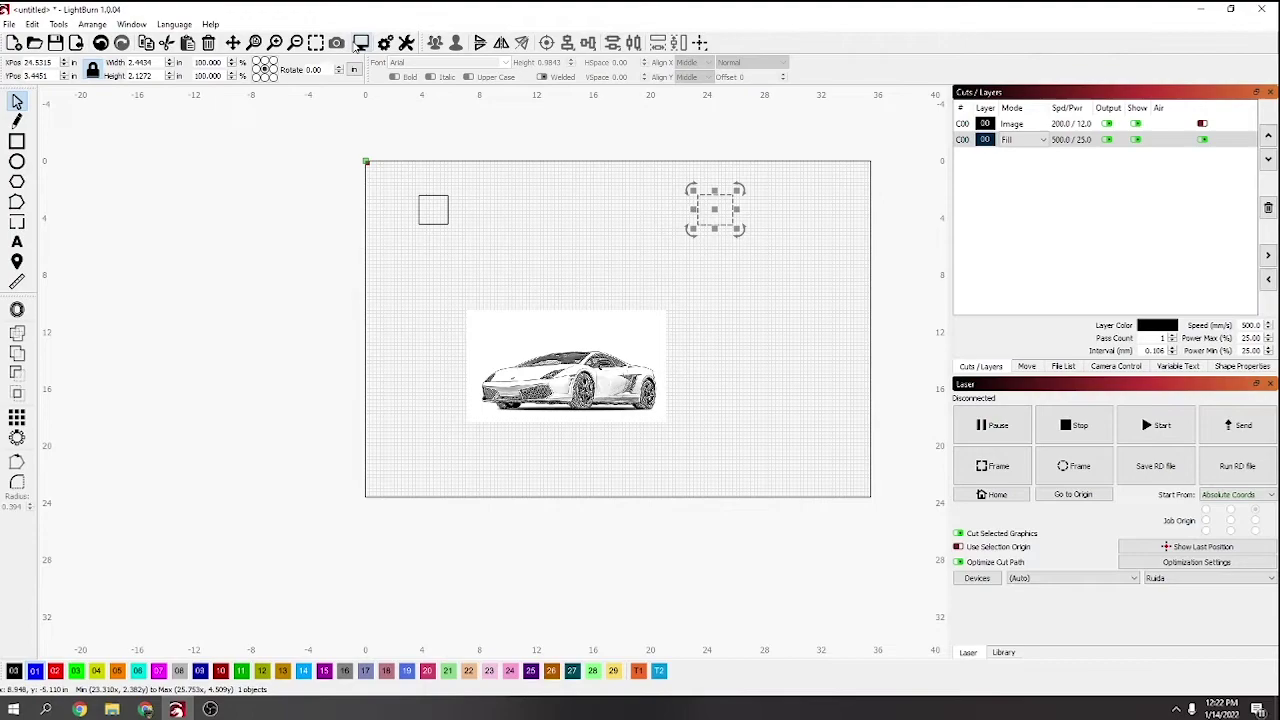
left_click(359, 44)
left_click(869, 160)
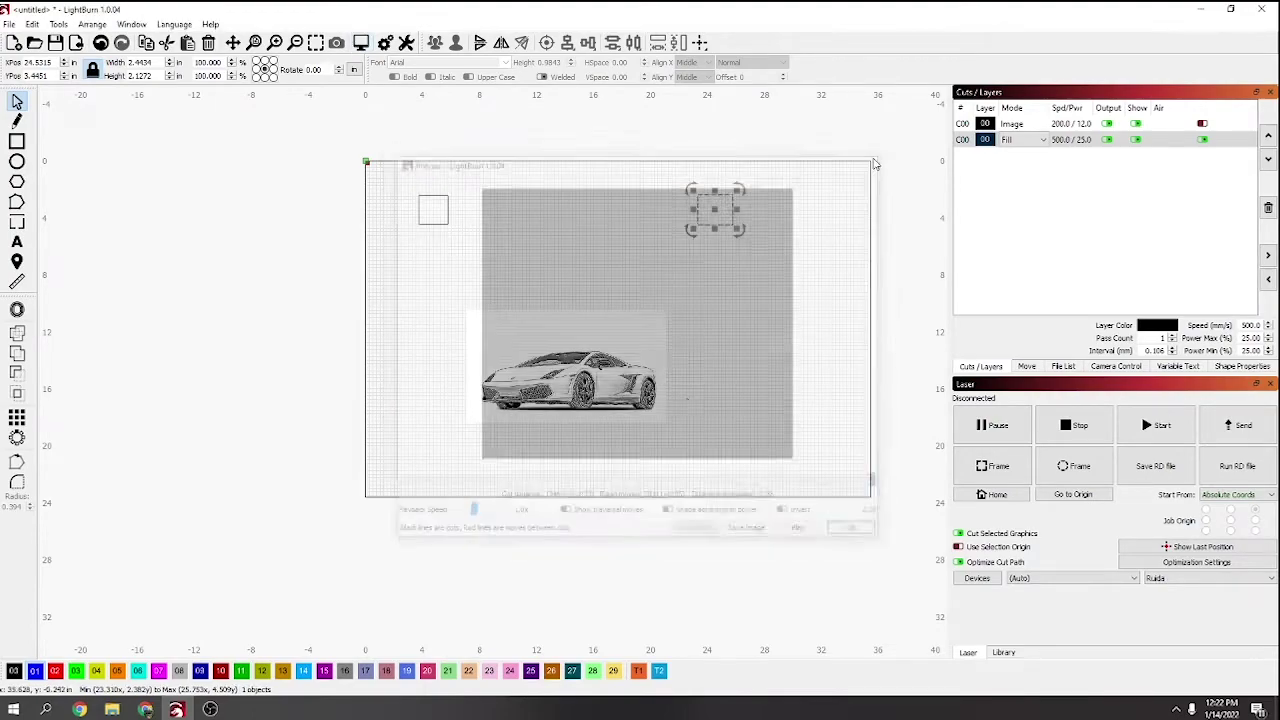
Preview the selected car image's output, then turn off Cut Selected Graphics.
left_click(565, 365)
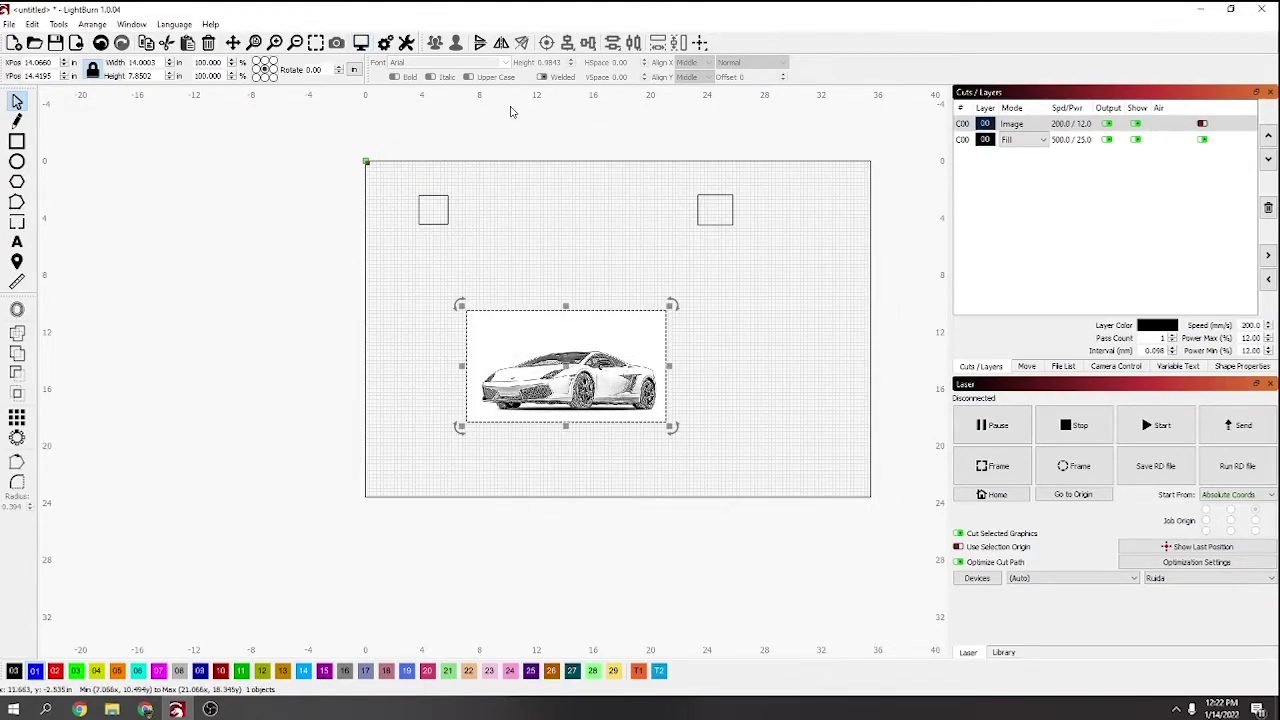
left_click(361, 44)
left_click(870, 160)
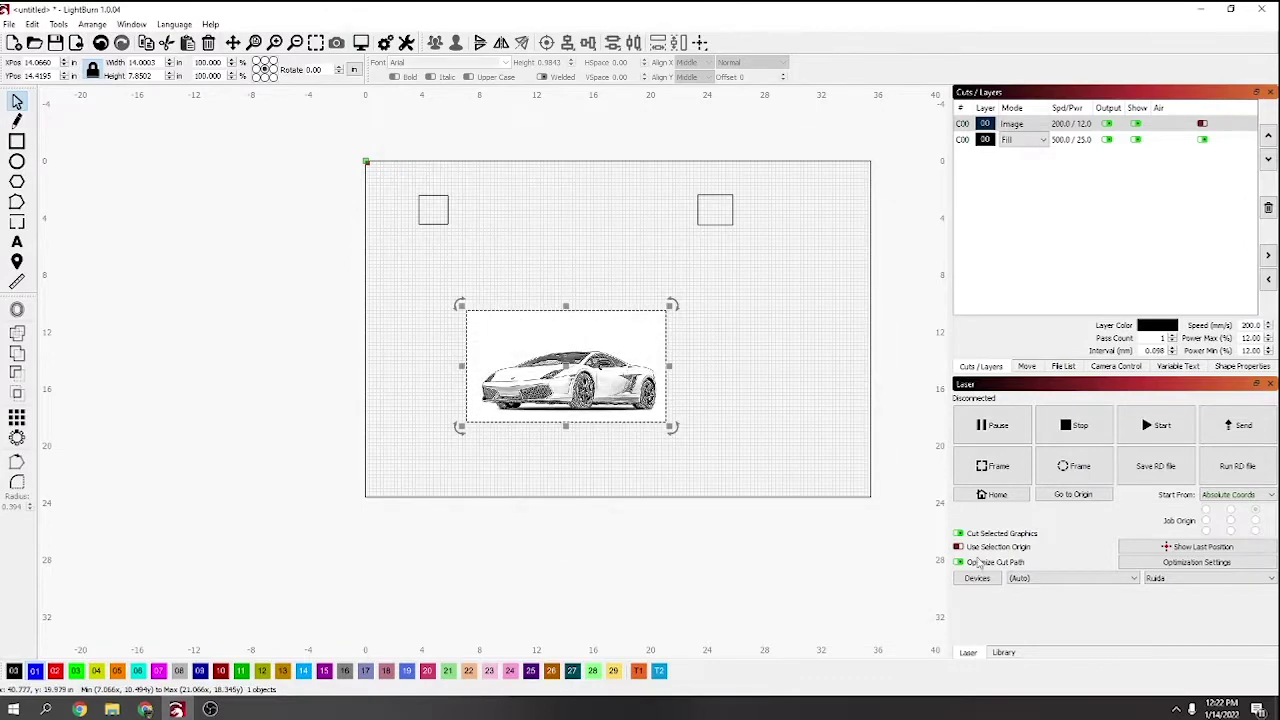
left_click(958, 533)
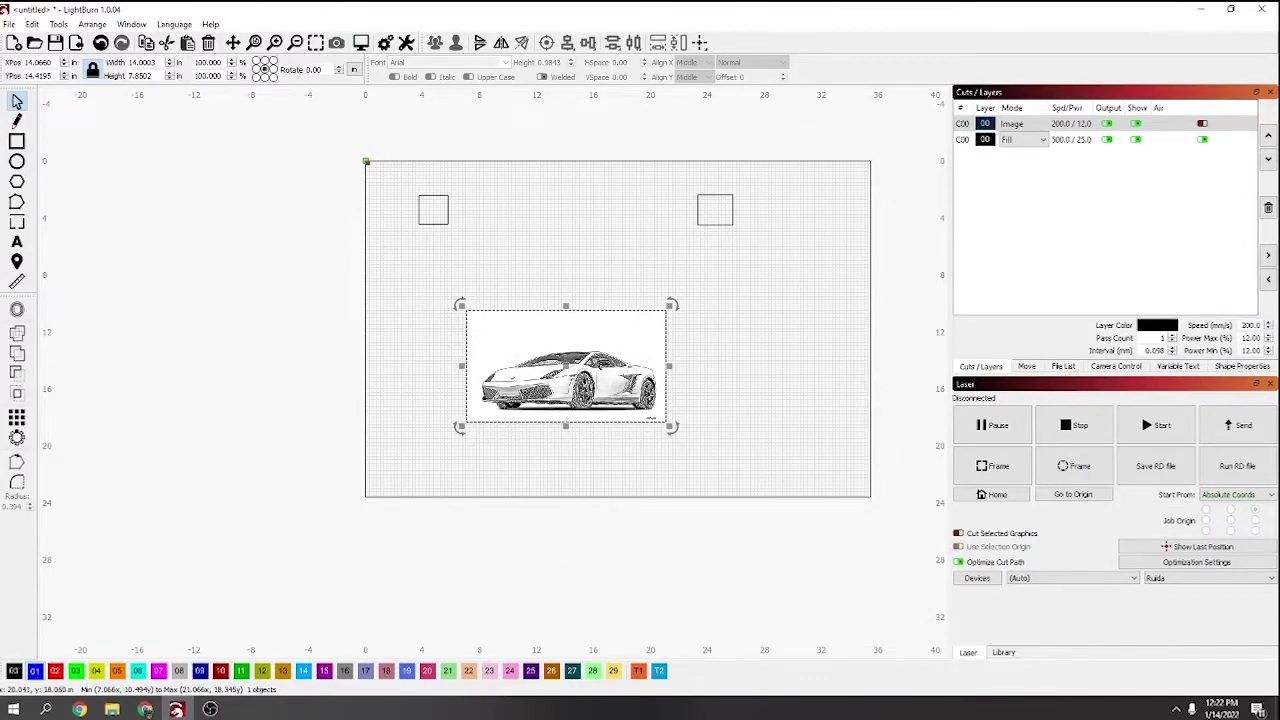
Preview the full job with both squares and the car, then dismiss both mail notifications.
left_click(361, 44)
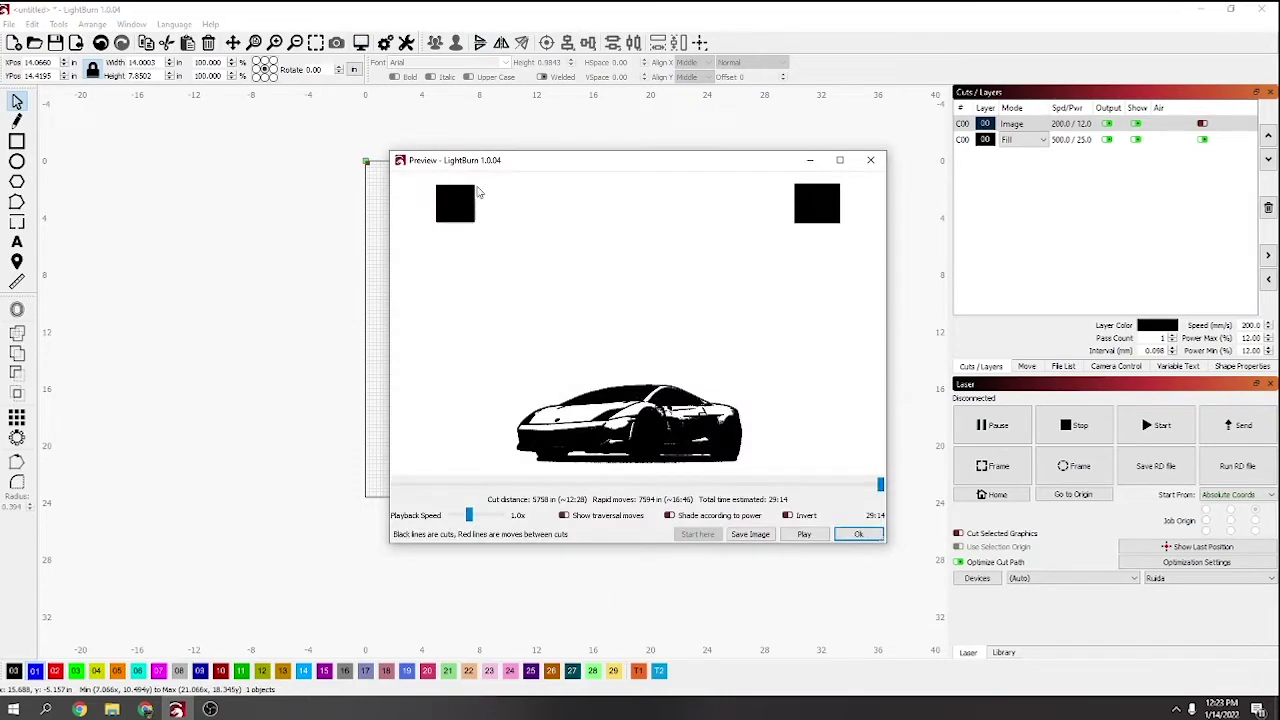
left_click(870, 160)
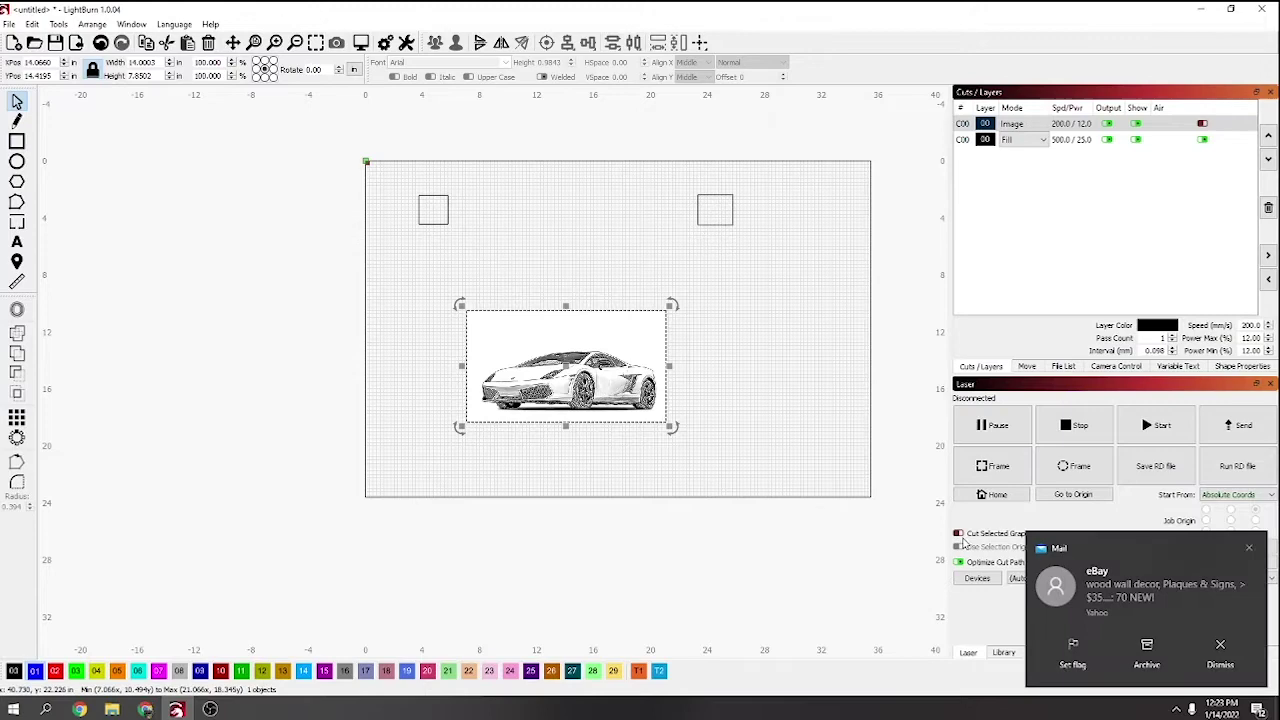
left_click(1153, 555)
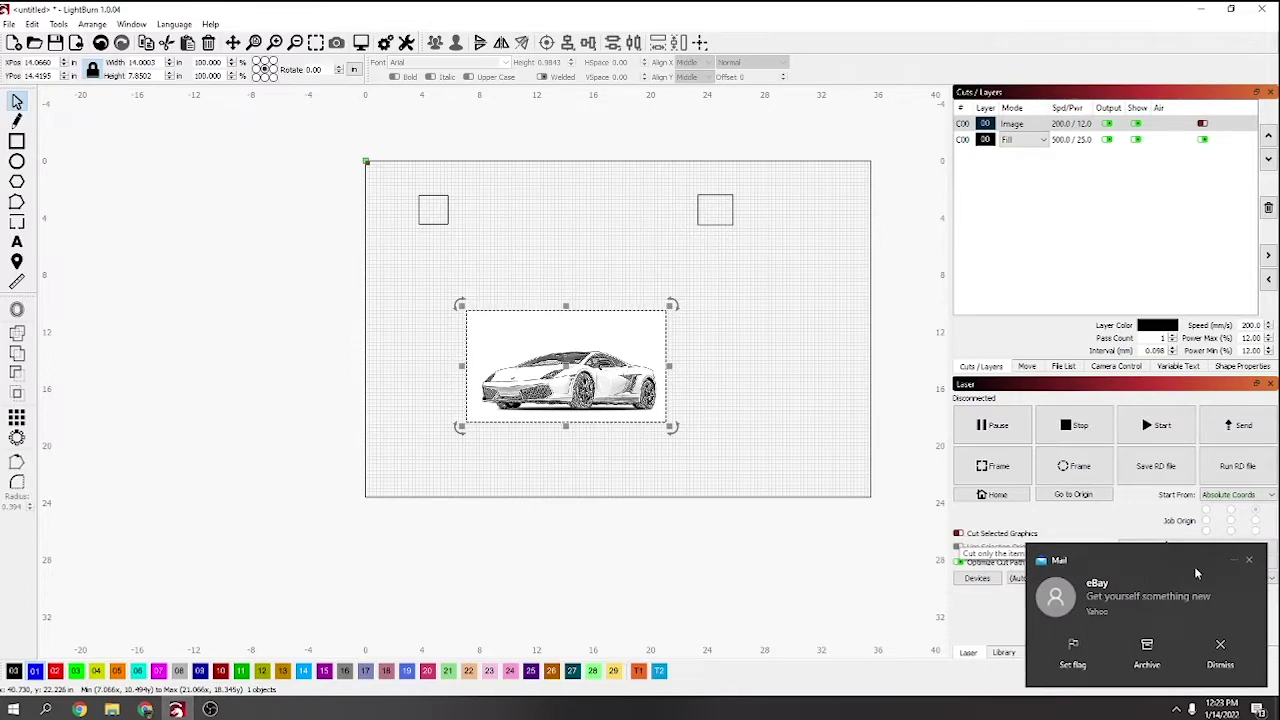
left_click(1251, 562)
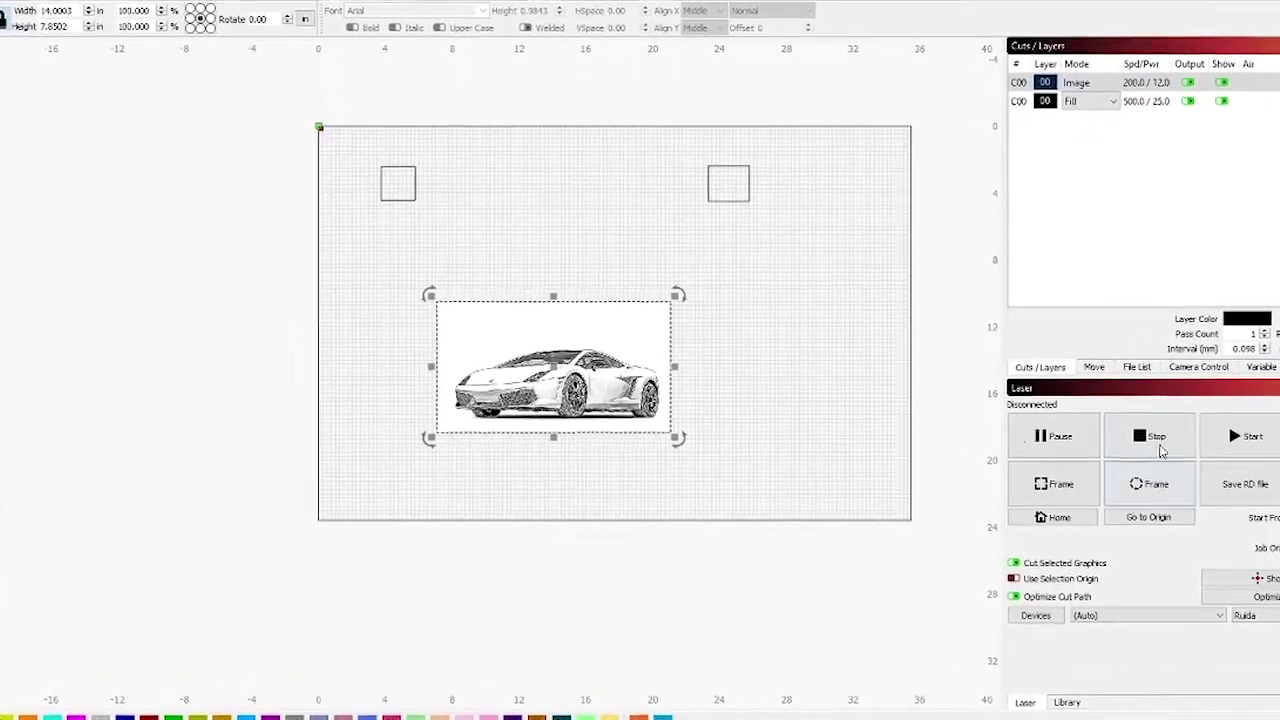
Check the image layer settings, then select the two small squares and preview them.
double_click(1090, 76)
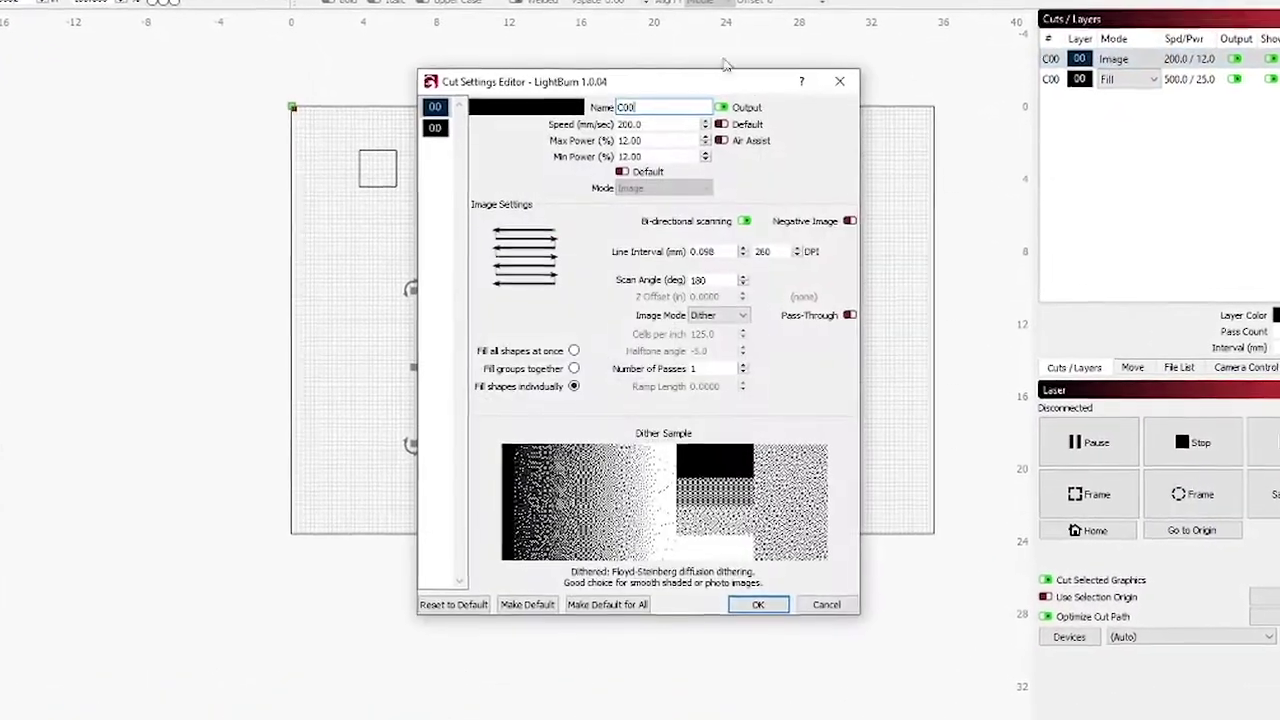
left_click_drag(603, 80, 1033, 33)
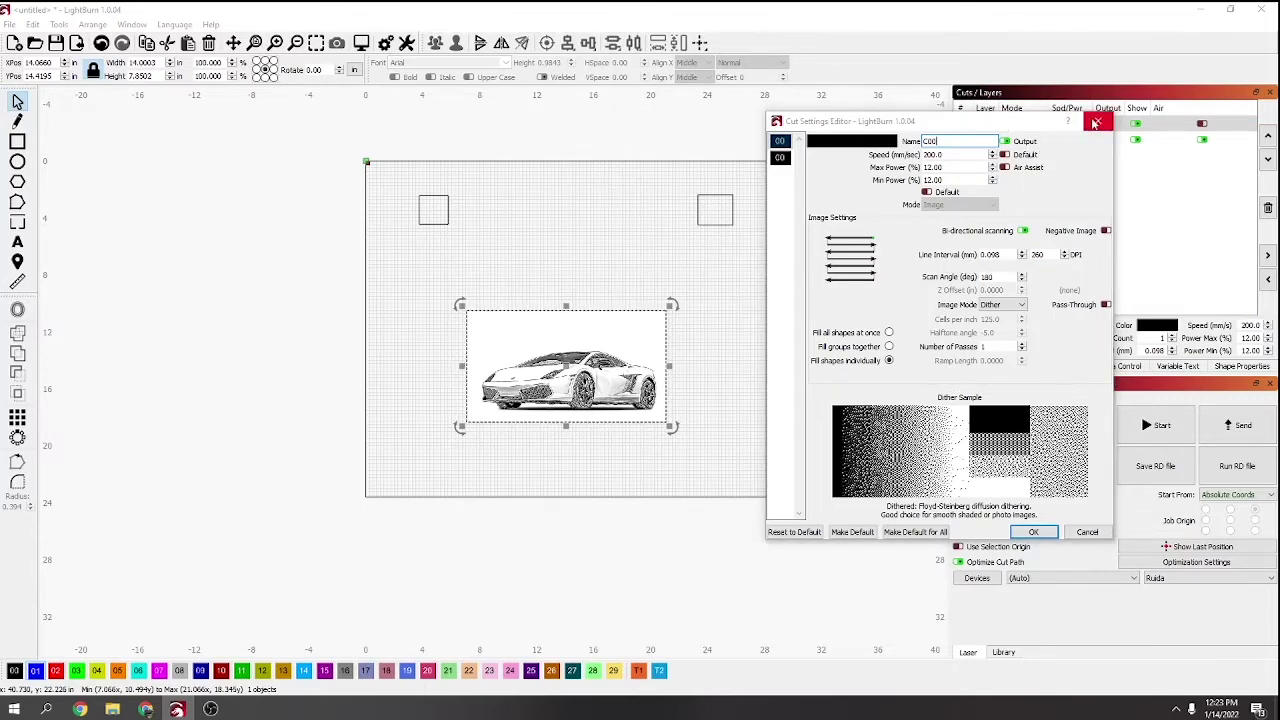
left_click(1095, 123)
left_click_drag(743, 176, 418, 210)
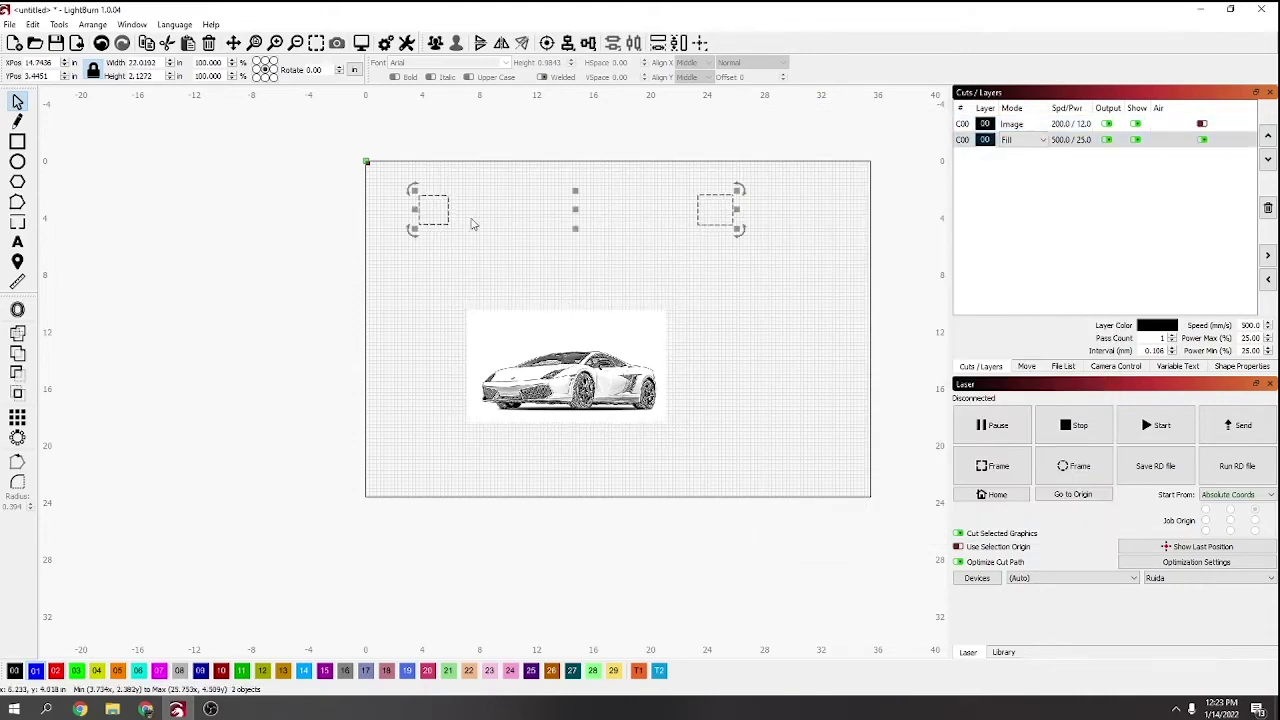
left_click(362, 43)
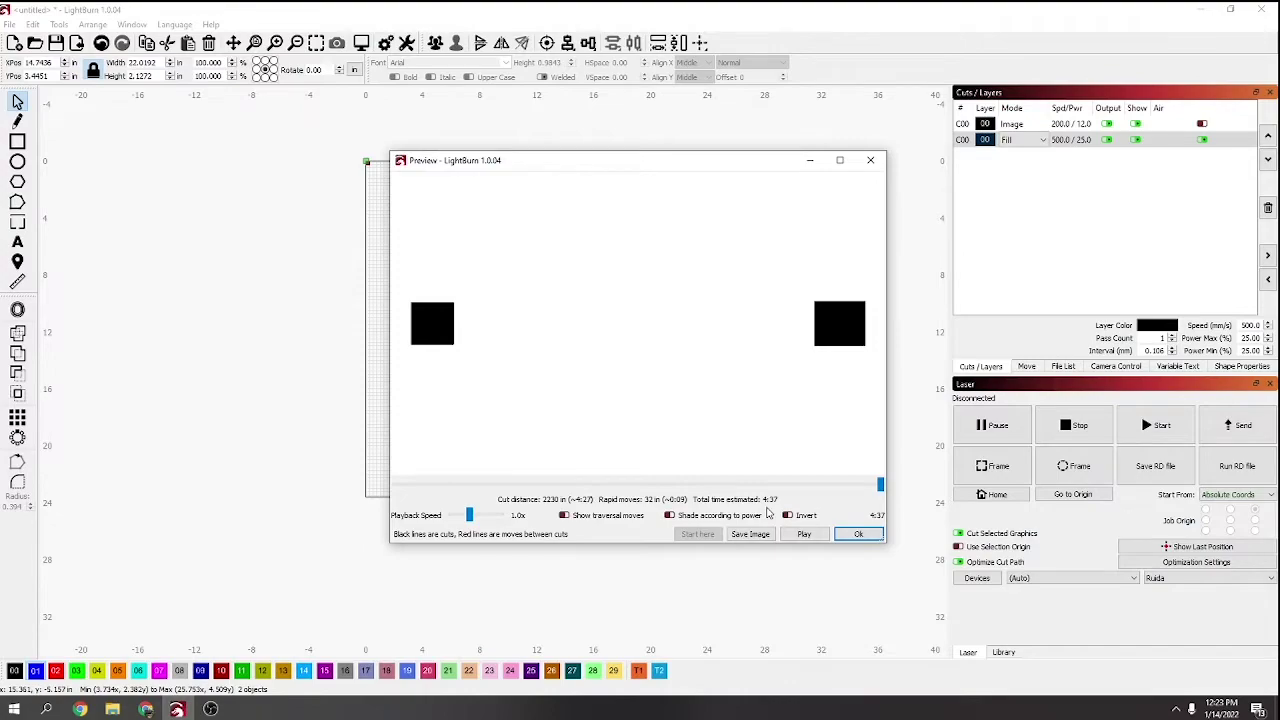
left_click(870, 161)
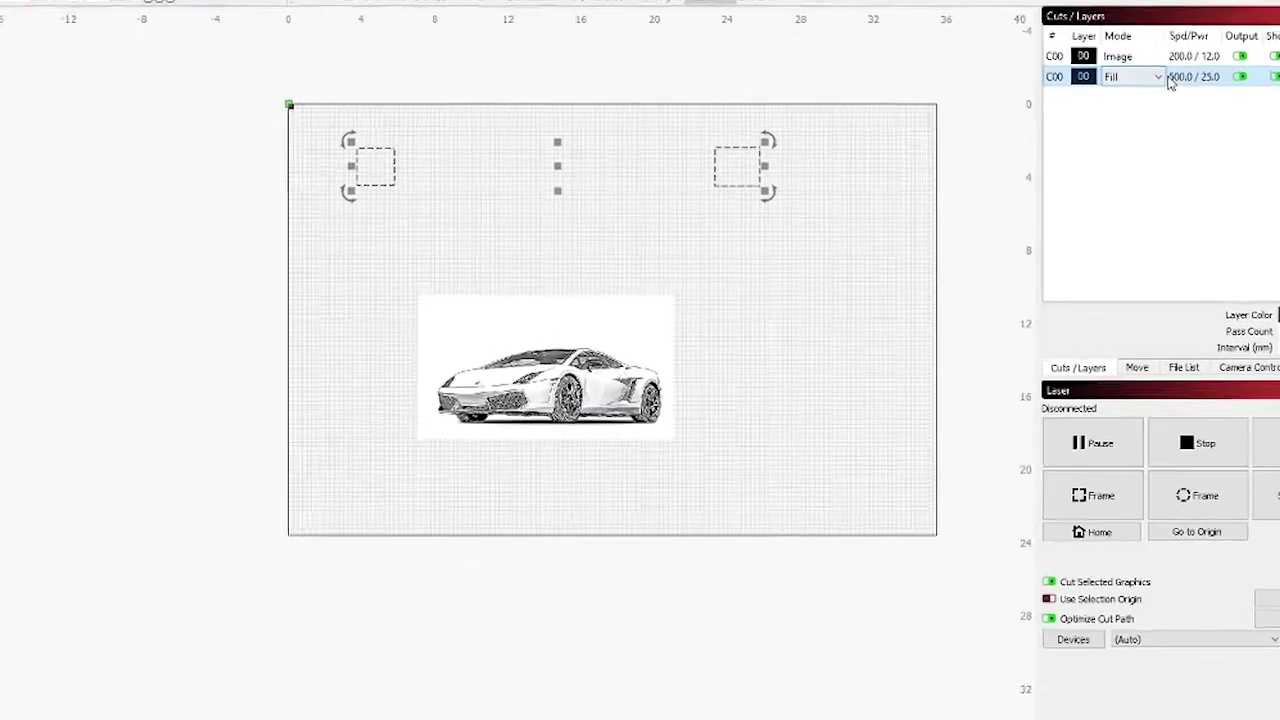
Set the Fill layer to Fill all shapes at once and preview the squares at 10:30.
double_click(1050, 140)
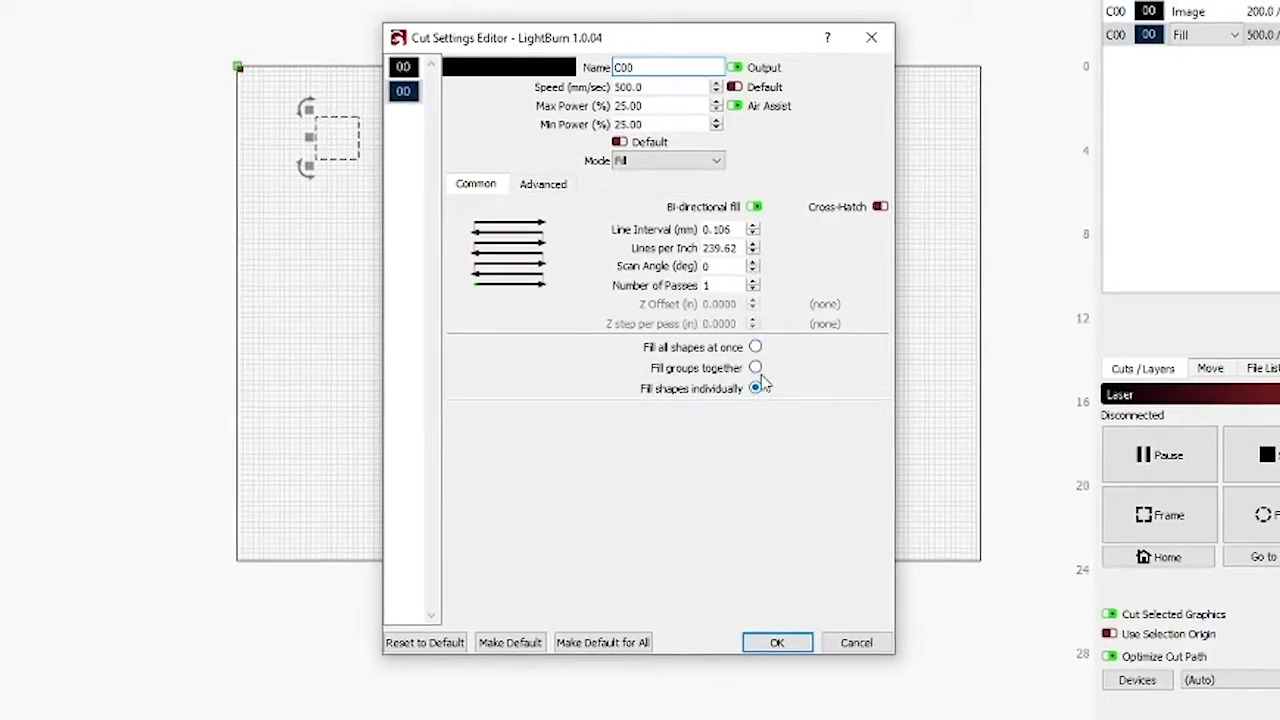
left_click(755, 348)
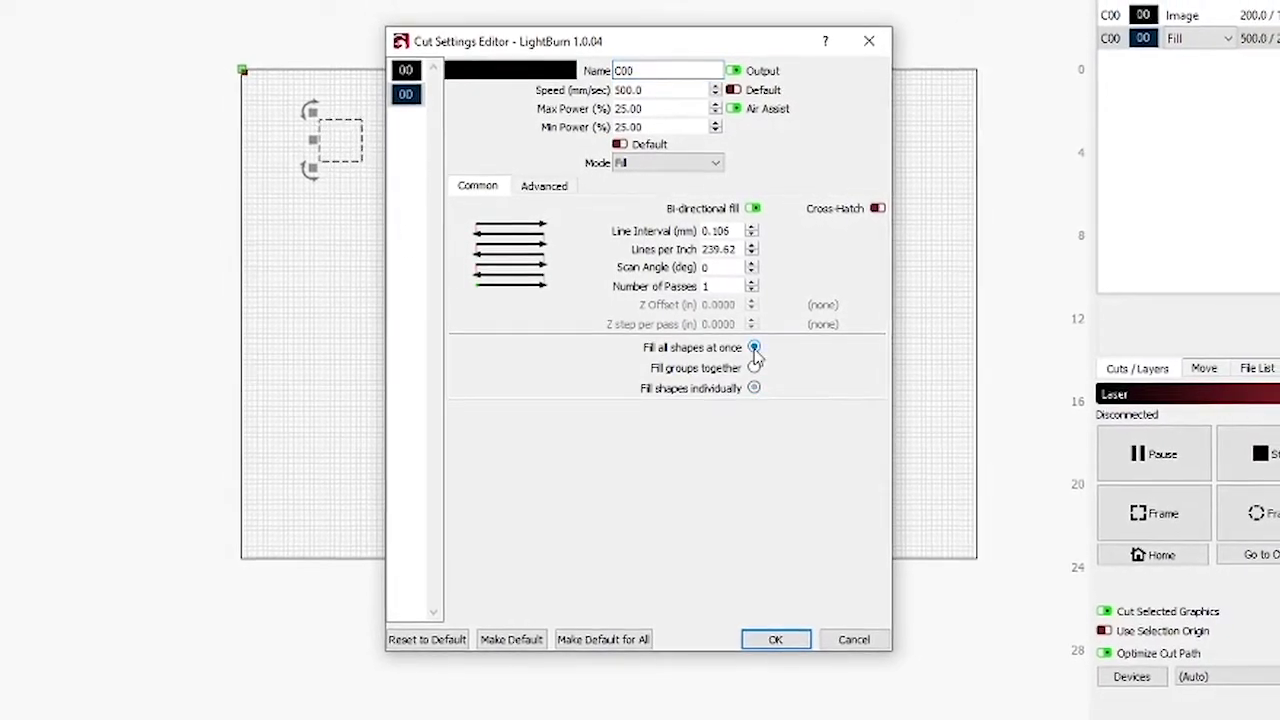
left_click(772, 636)
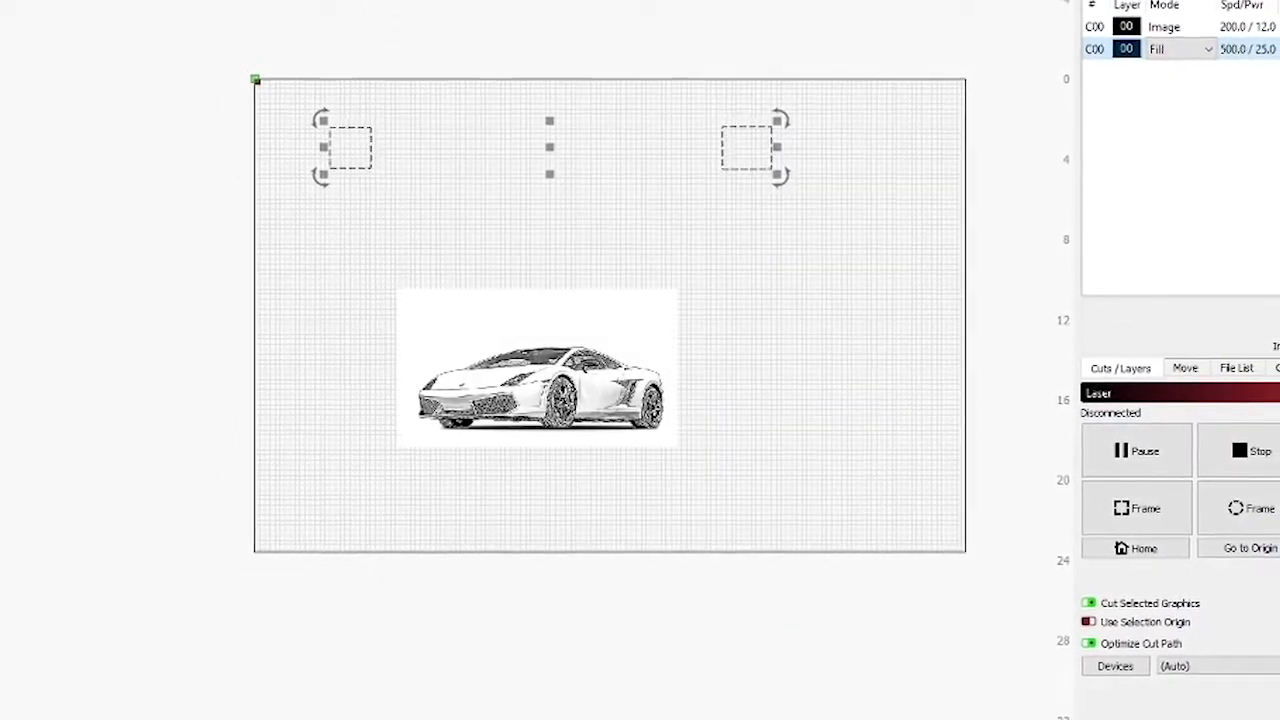
key("alt+p")
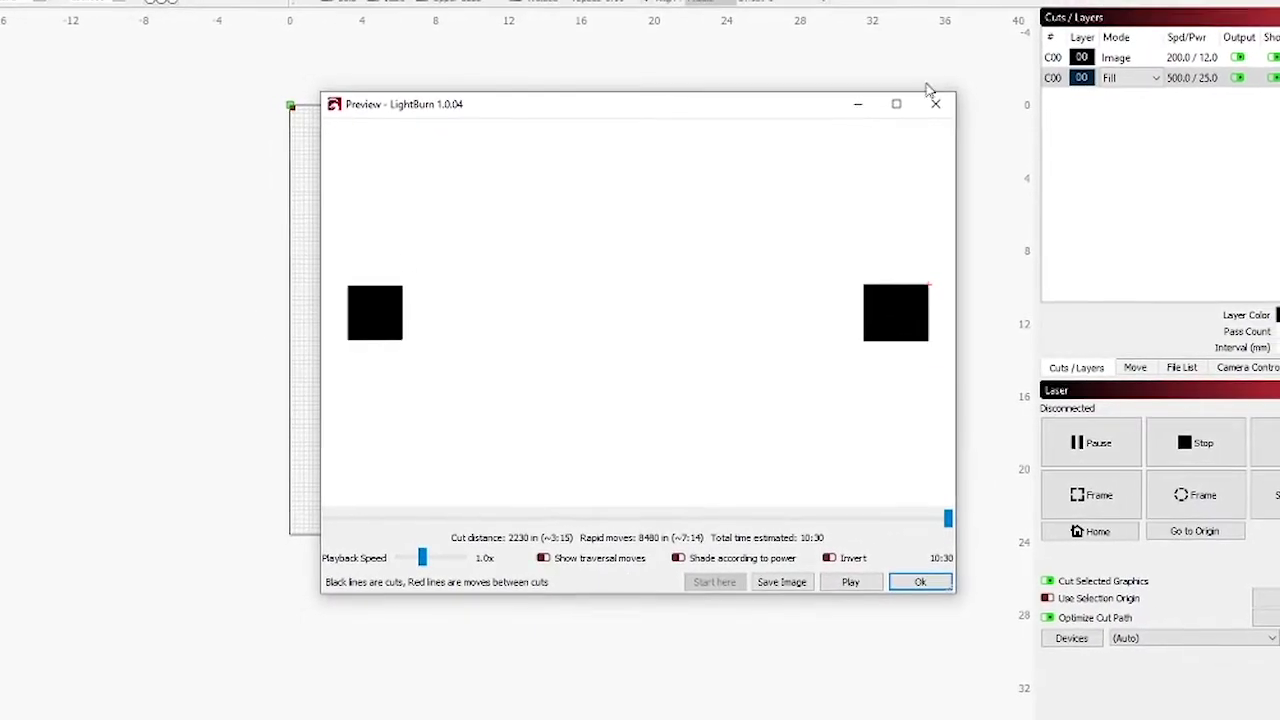
Set the Fill layer to Fill shapes individually and preview the squares, now estimated 4:37.
double_click(1192, 88)
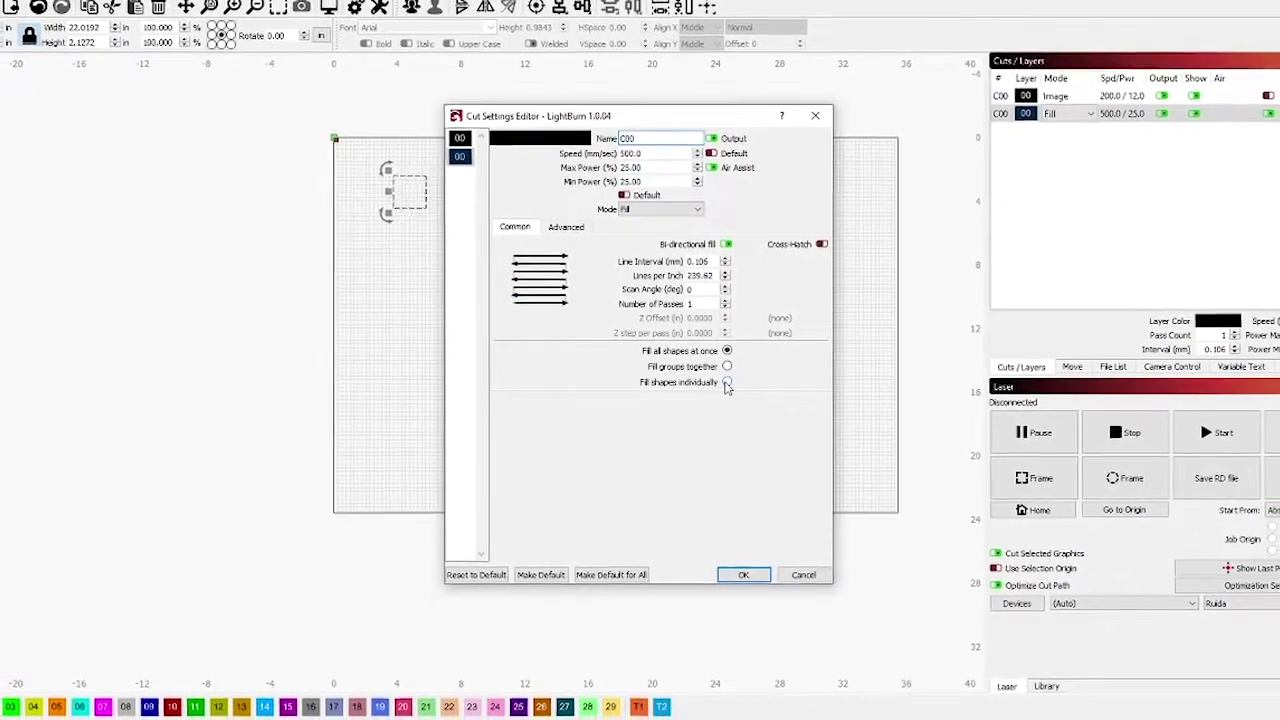
left_click(727, 383)
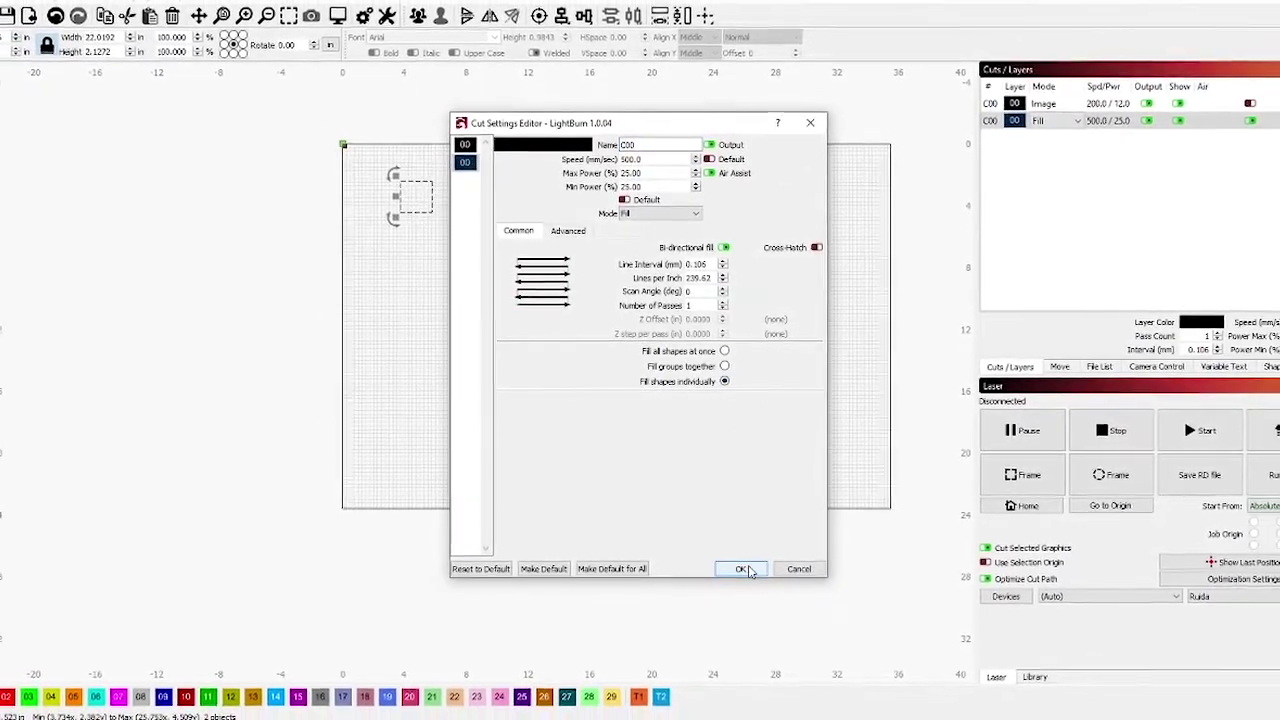
left_click(741, 571)
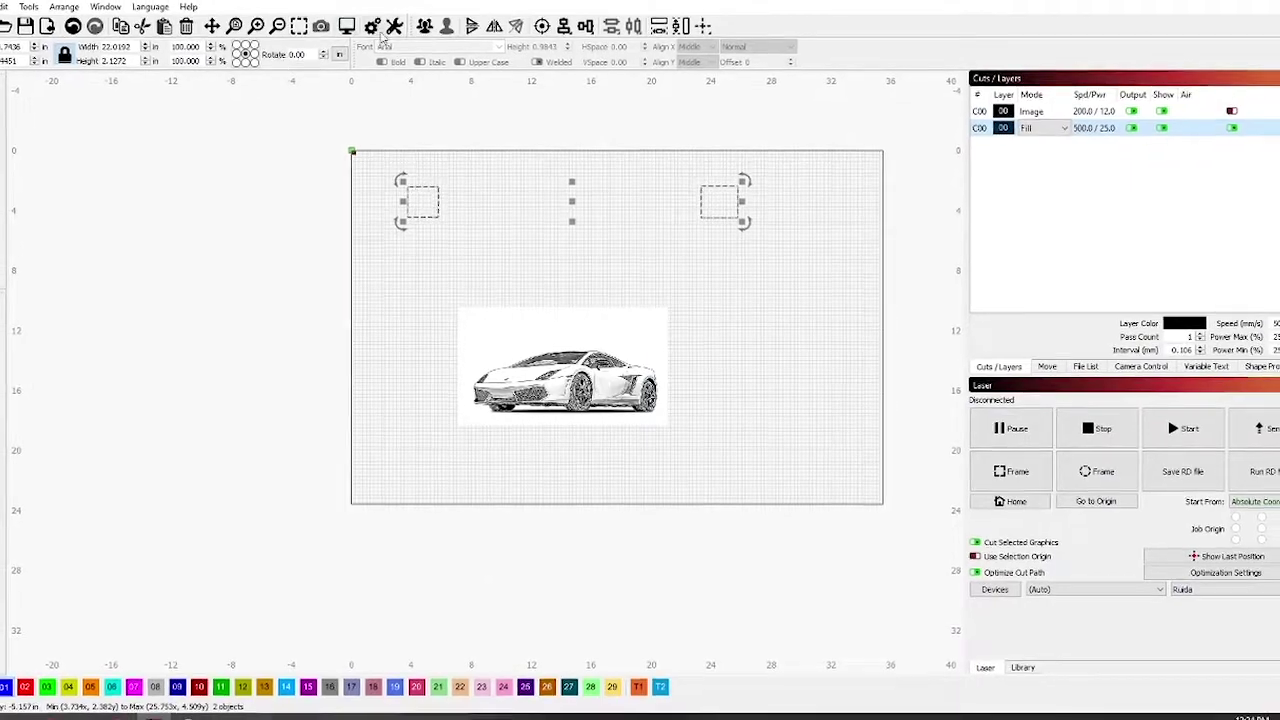
key("alt+p")
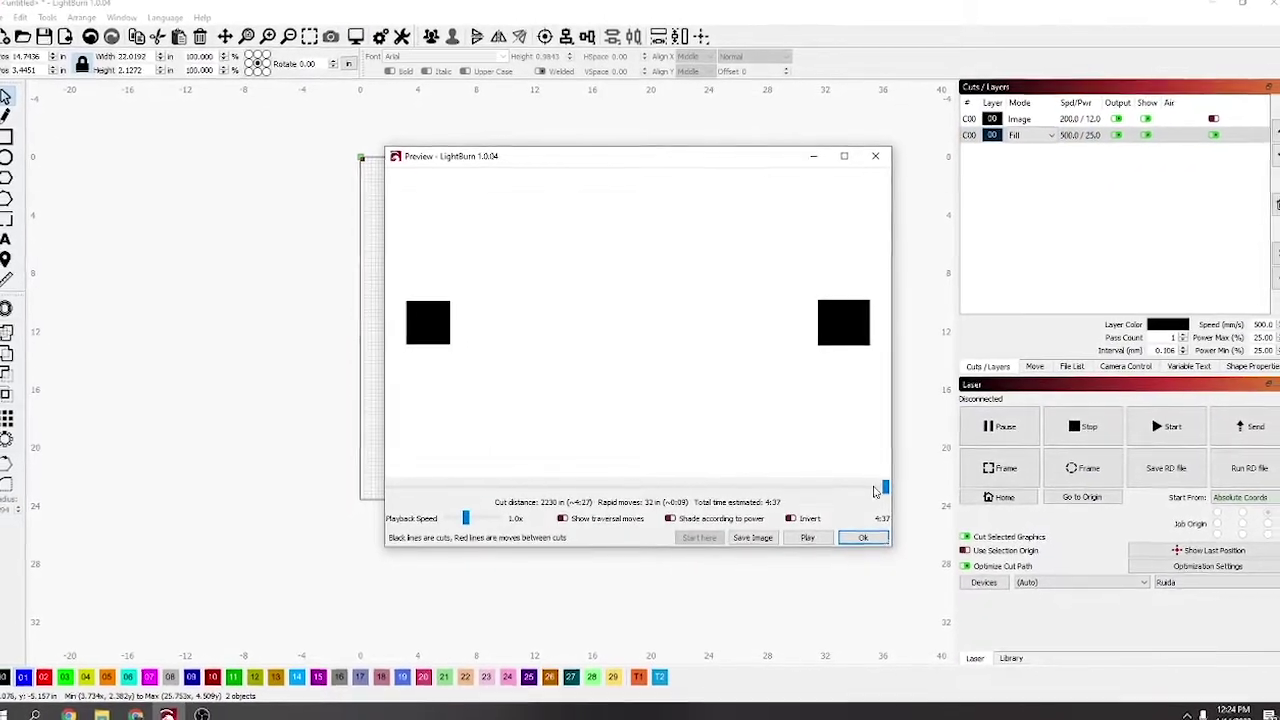
mouse_move(887, 487)
left_mouse_down()
mouse_move(587, 471)
mouse_move(505, 453)
mouse_move(910, 476)
left_mouse_up()
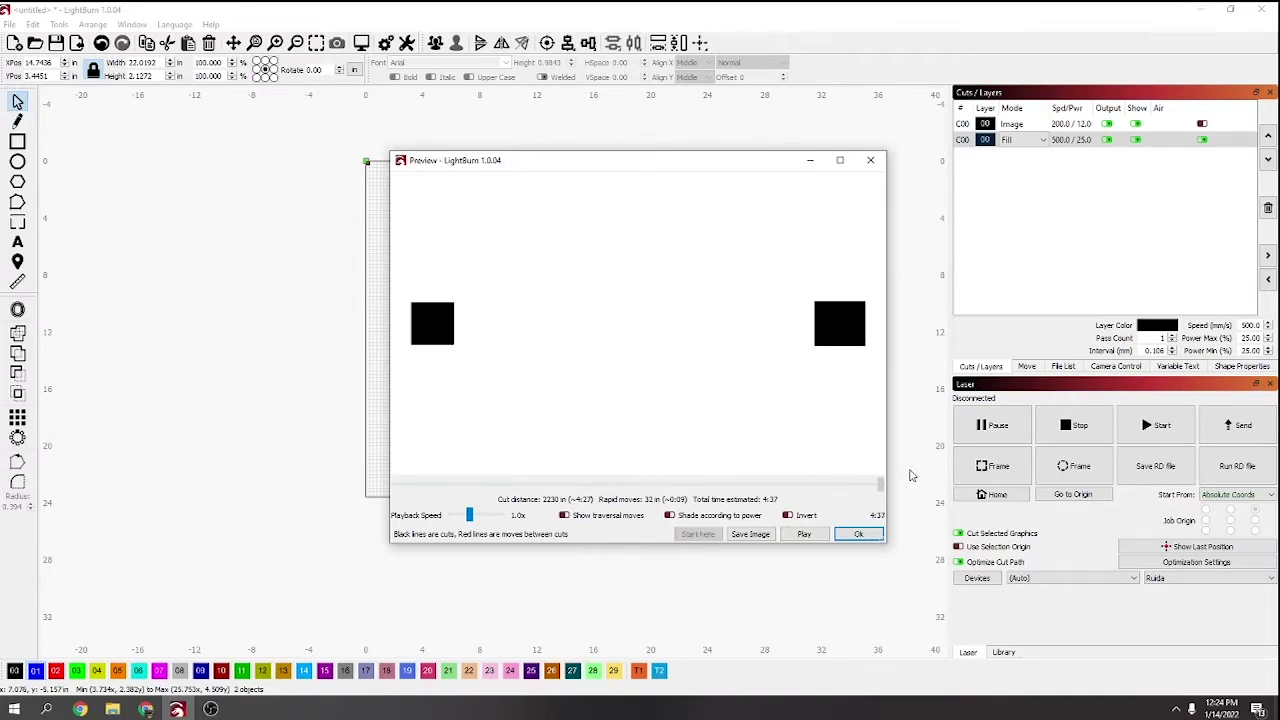
left_click(857, 535)
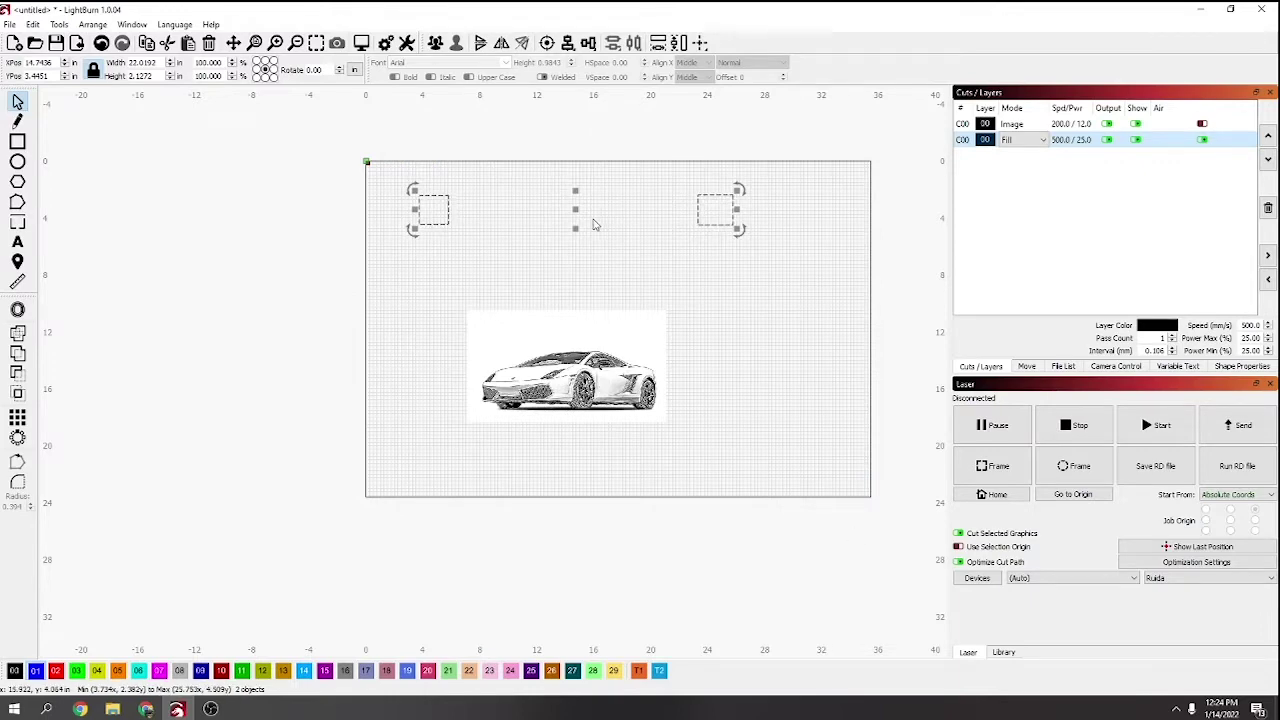
Leave the Fill layer settings unchanged and nudge the car image slightly up and right.
scroll(643, 286, "down", 1)
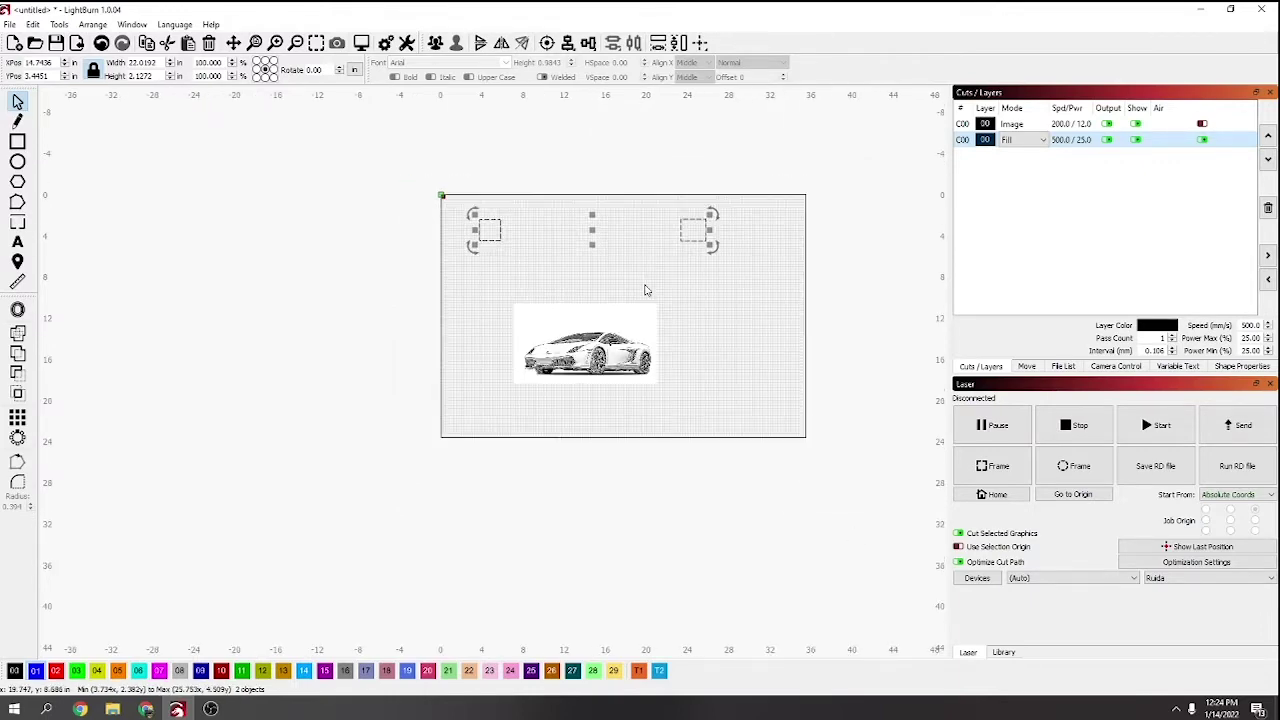
scroll(606, 378, "up", 2)
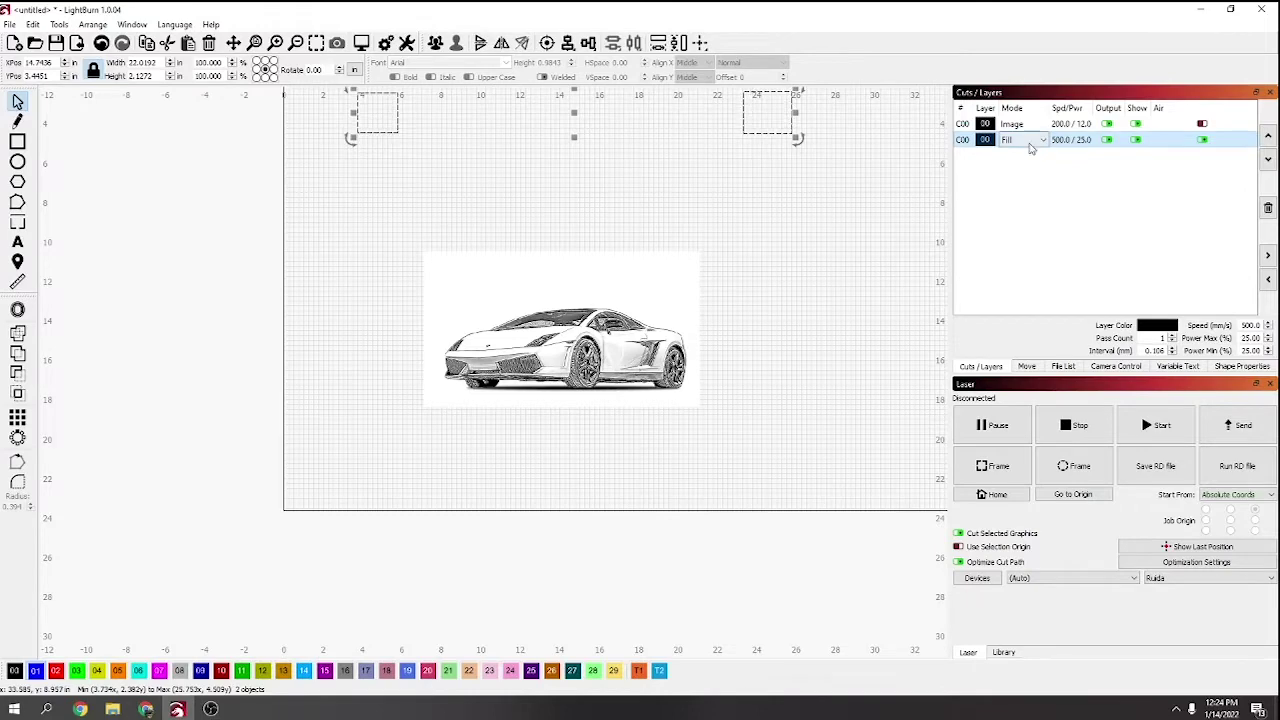
double_click(1070, 145)
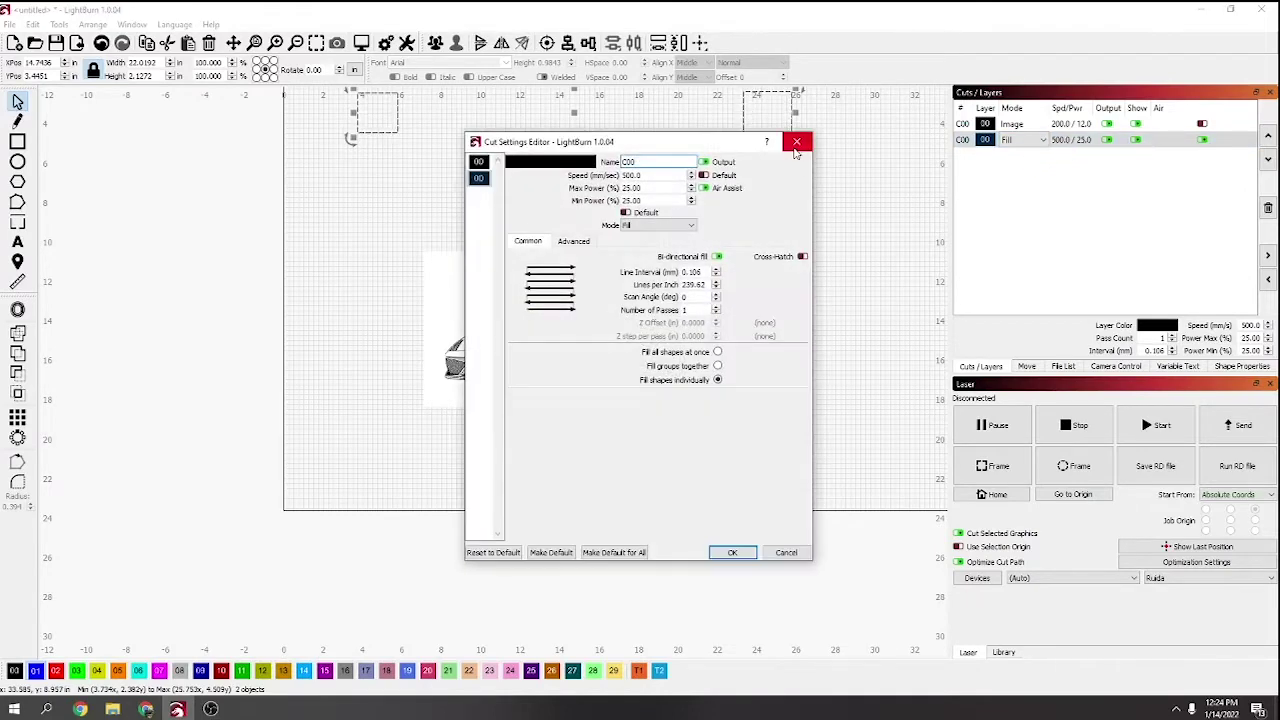
left_click(797, 141)
left_click_drag(570, 333, 588, 323)
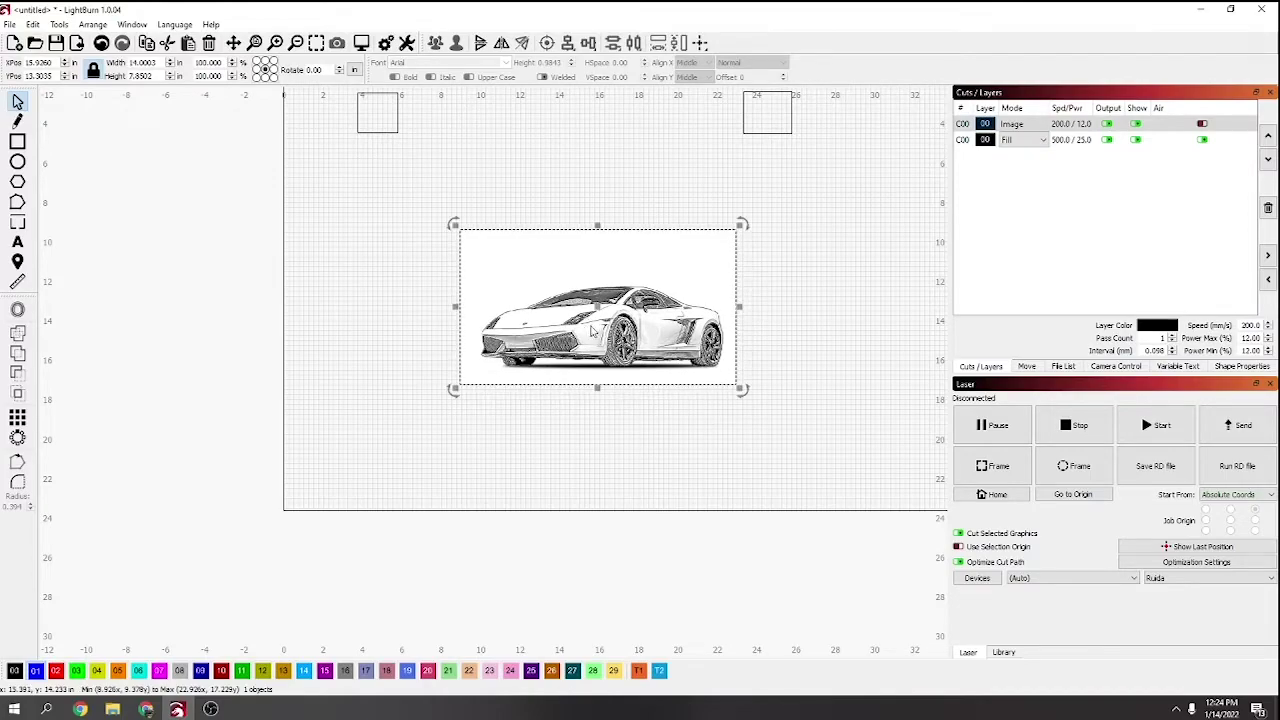
Zoom into the car's front bumper to inspect the dithered dot pattern.
scroll(588, 322, "up", 6)
scroll(585, 382, "up", 2)
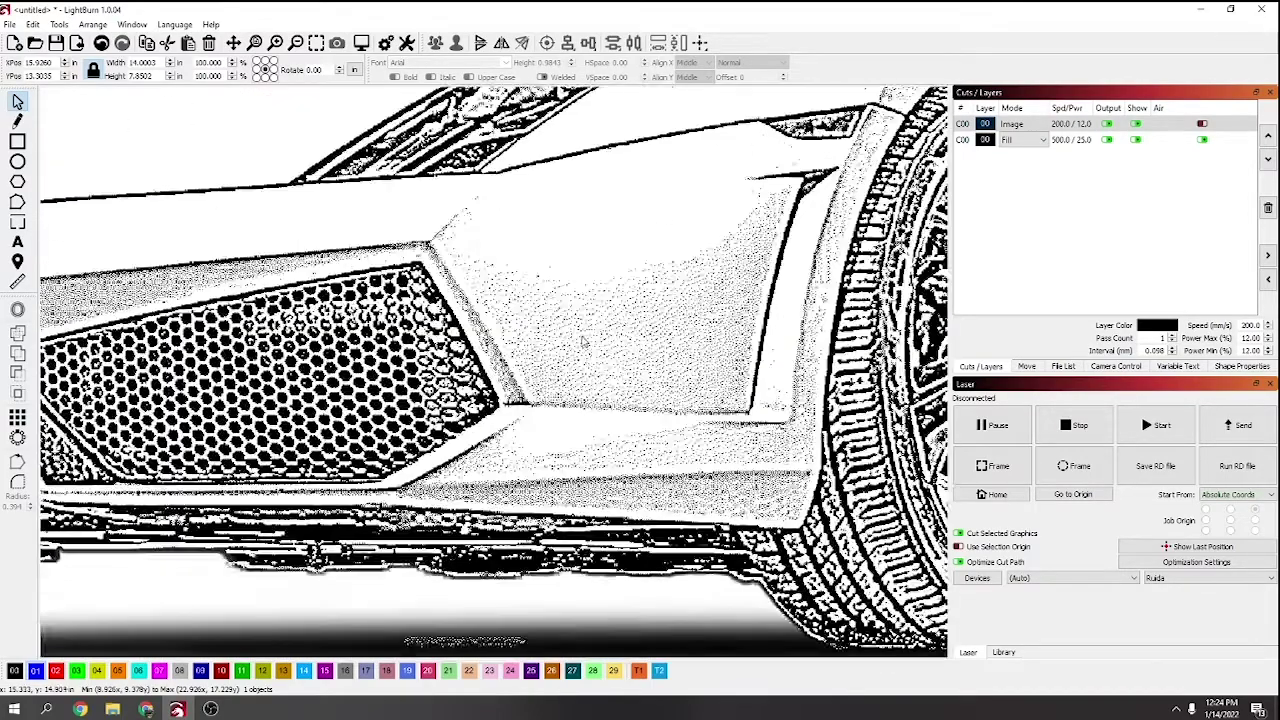
scroll(705, 397, "up", 2)
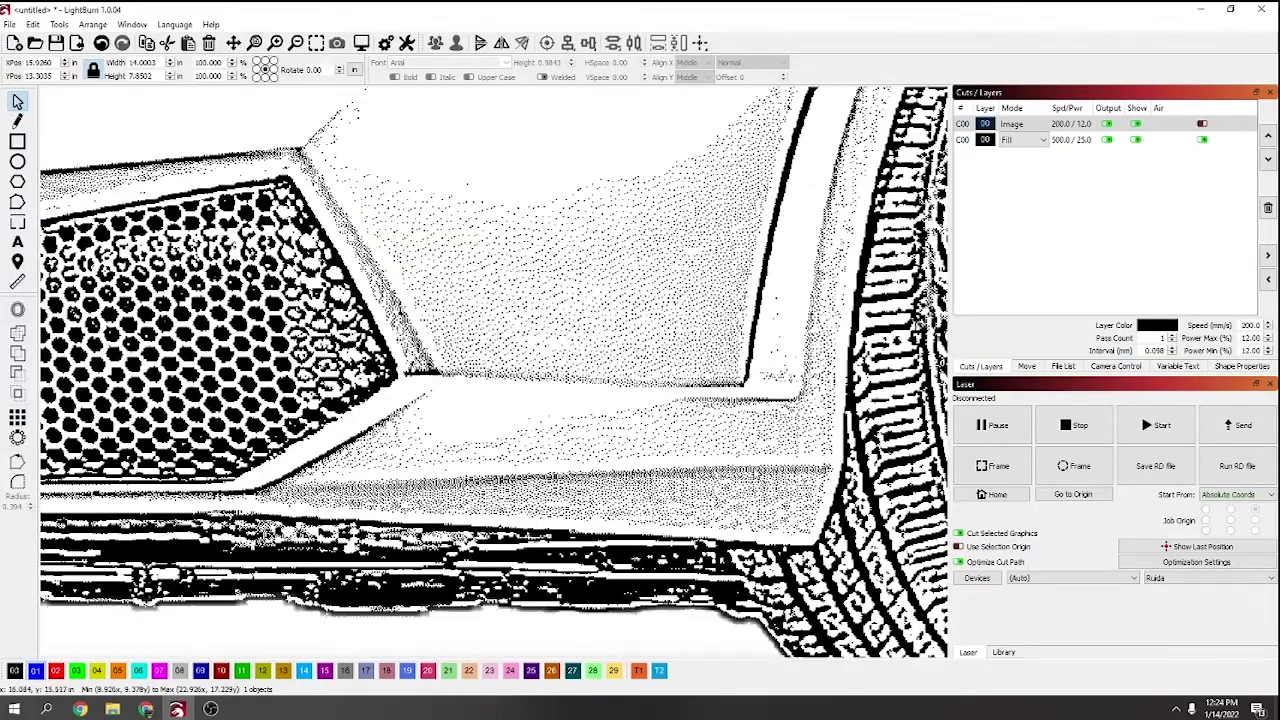
scroll(770, 403, "down", 6)
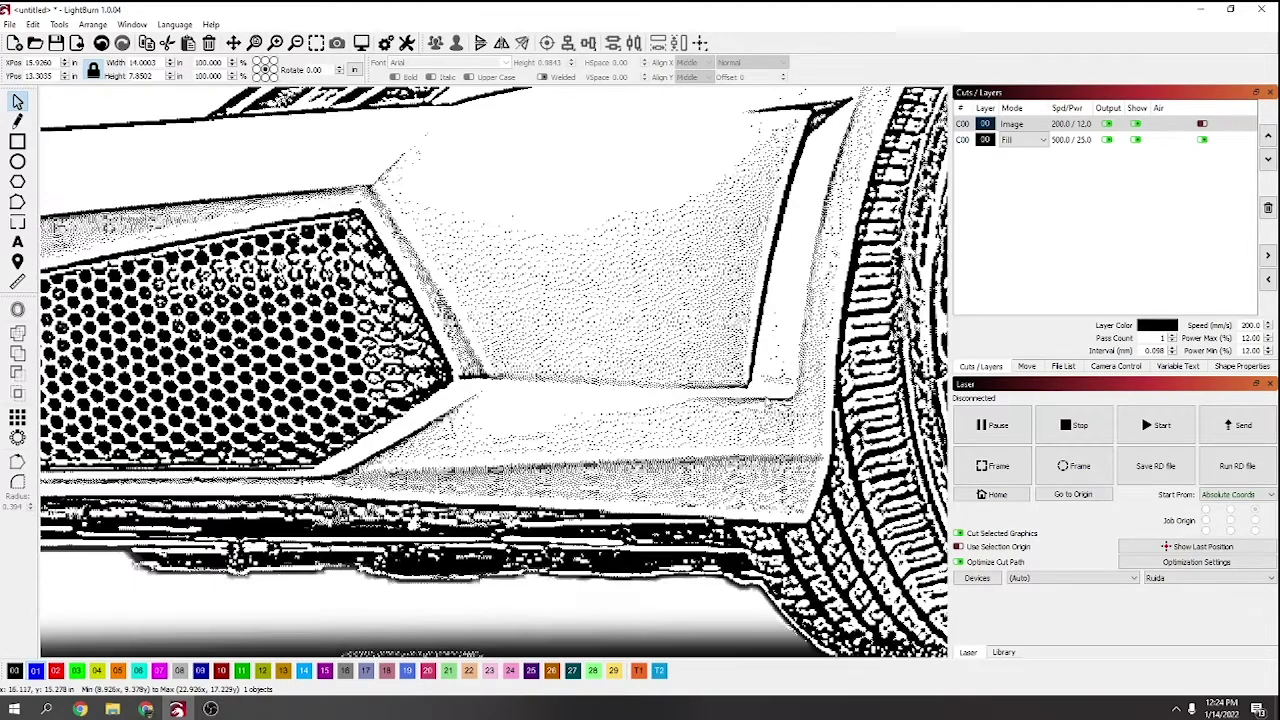
scroll(308, 378, "down", 2)
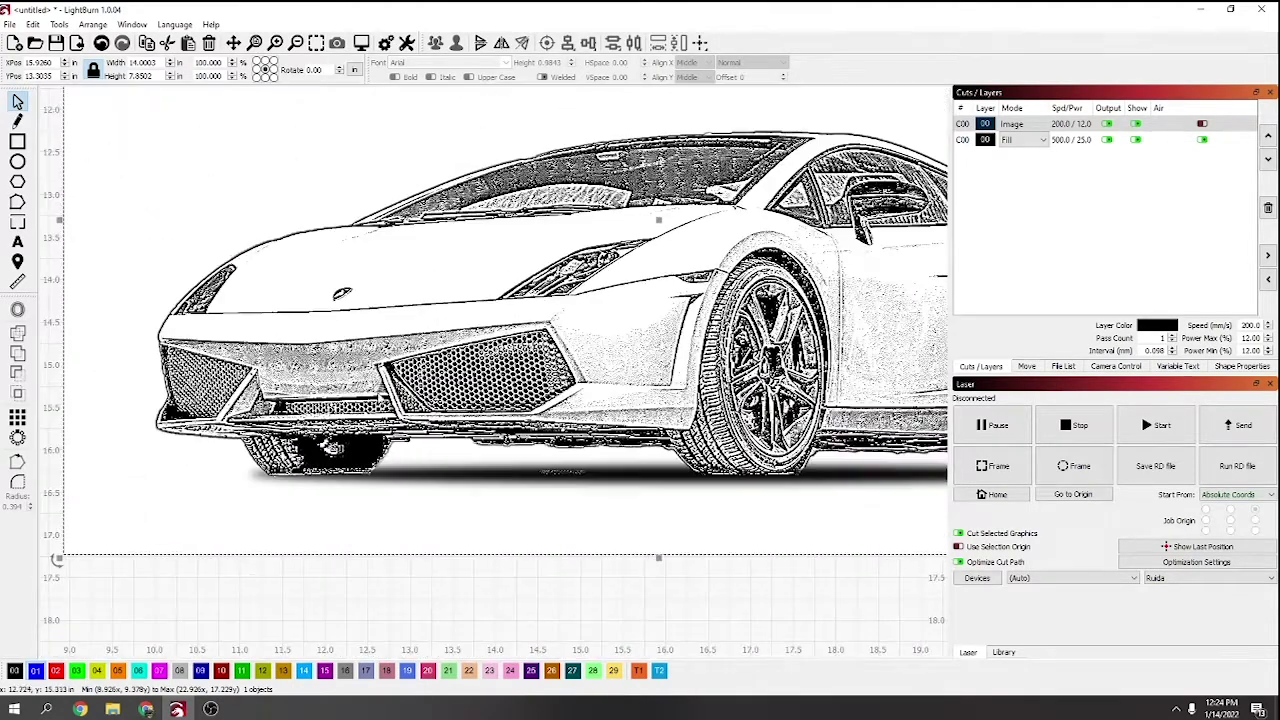
scroll(663, 369, "down", 2)
key("ctrl+shift+a")
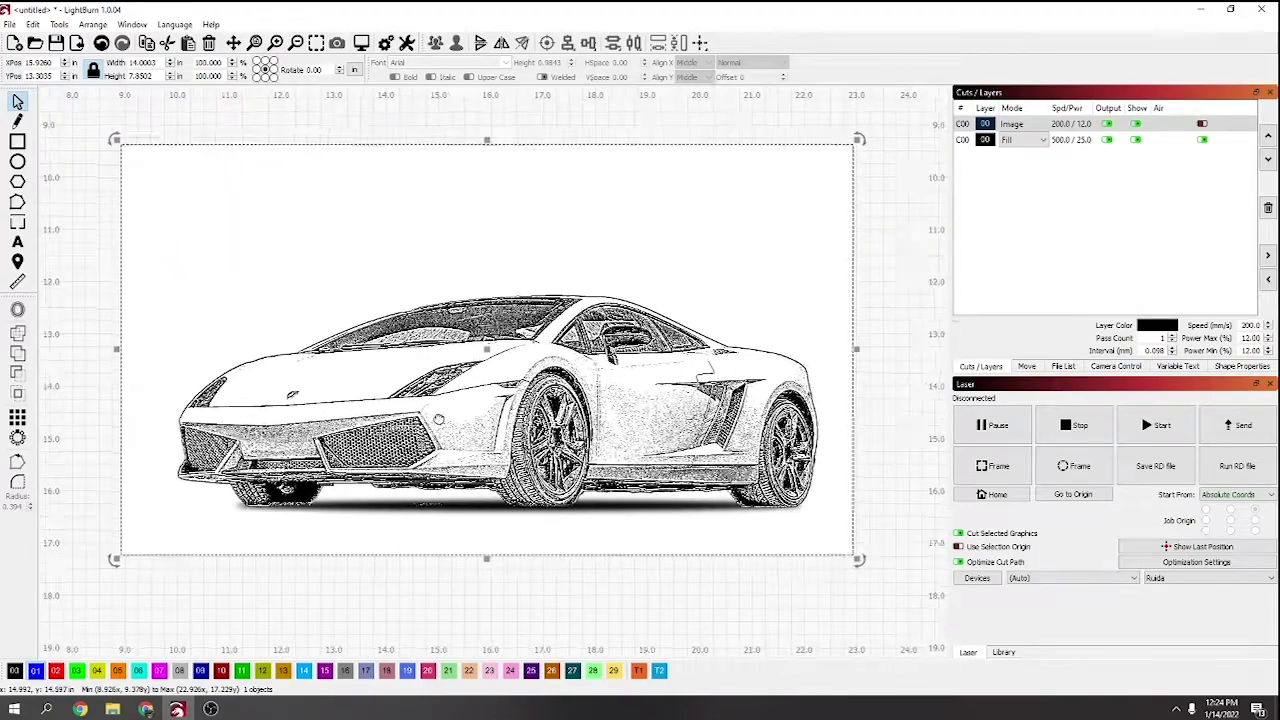
scroll(388, 400, "up", 3)
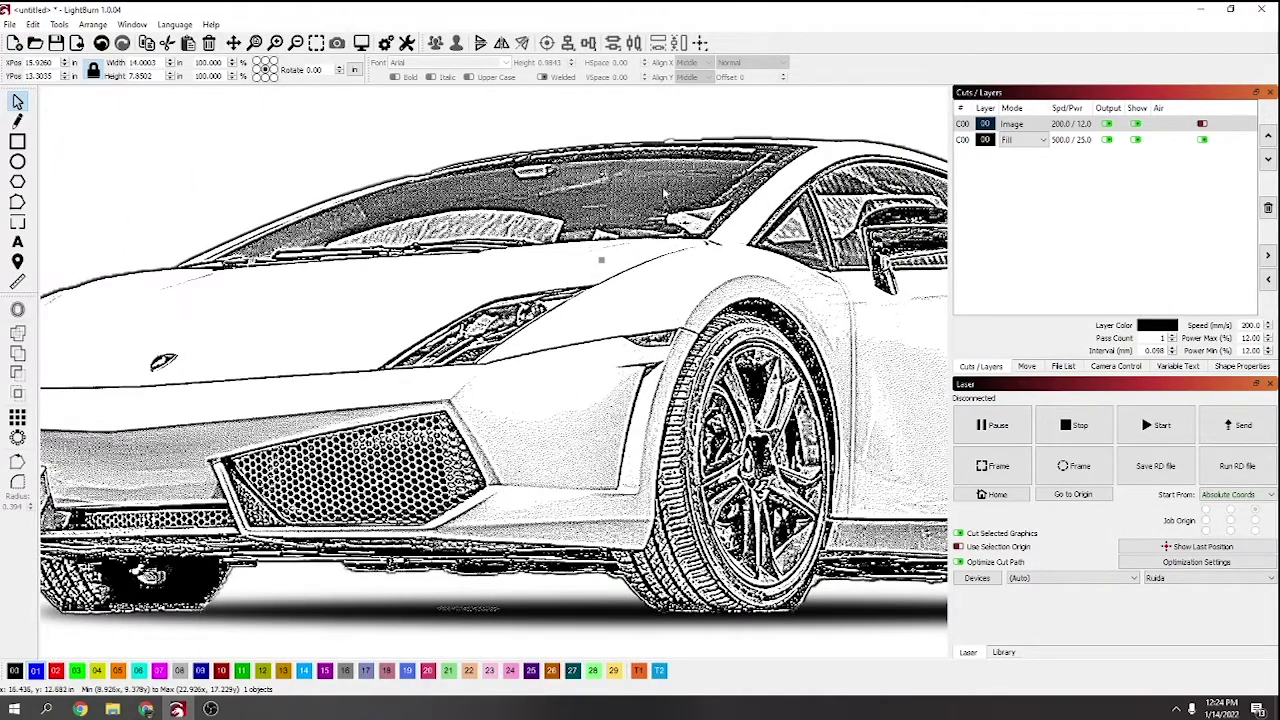
Turn on pass-through for the sketch car's Image layer at 200 mm/s, 12% power.
double_click(1066, 125)
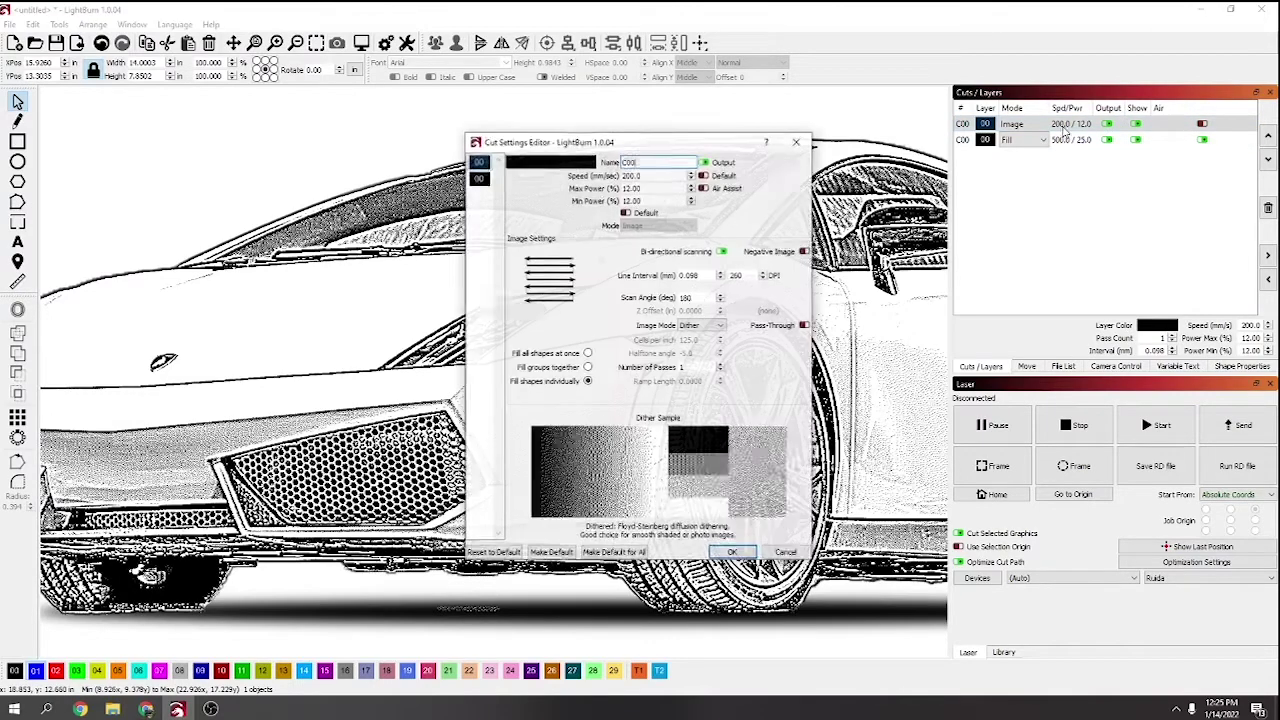
left_click(722, 326)
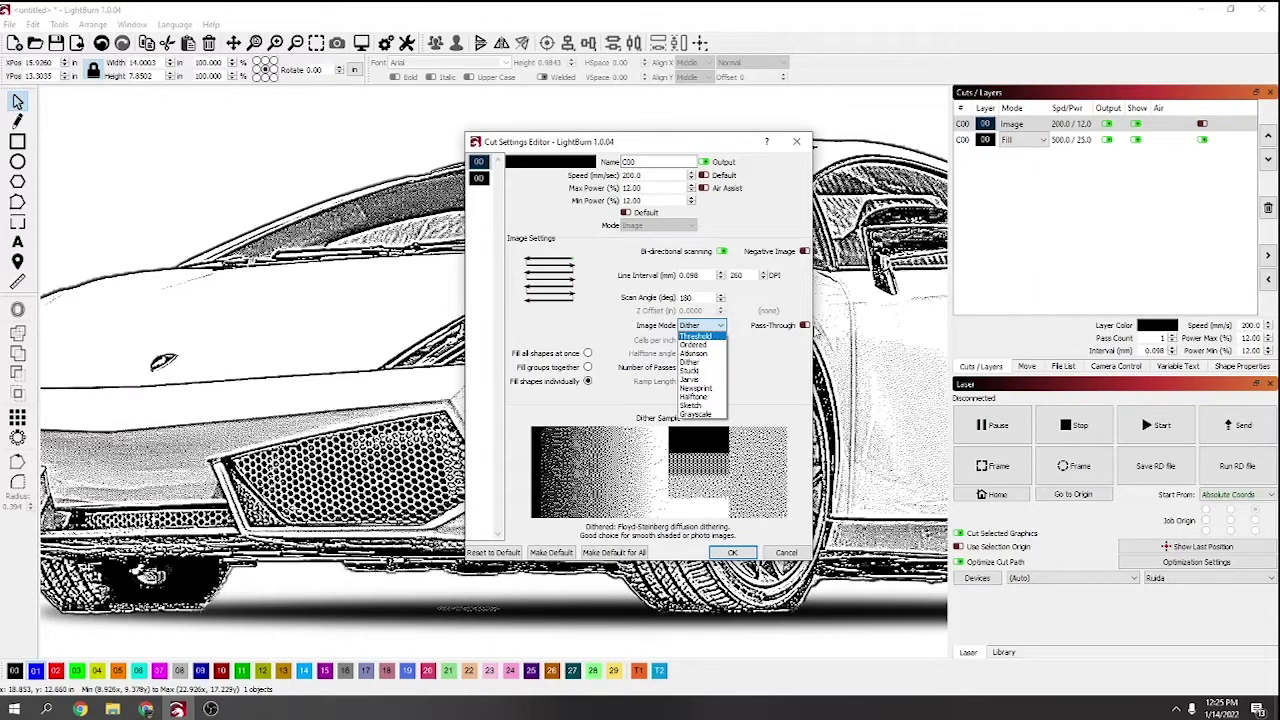
left_click(804, 327)
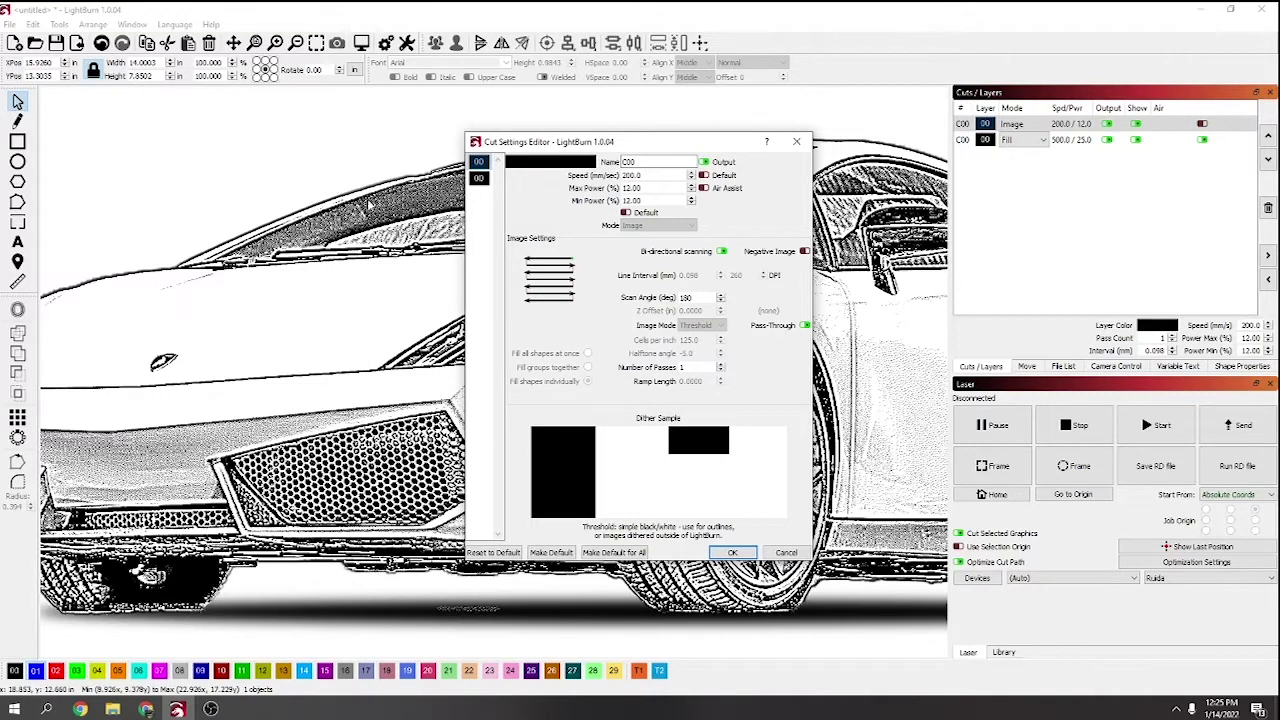
left_click_drag(686, 147, 145, 157)
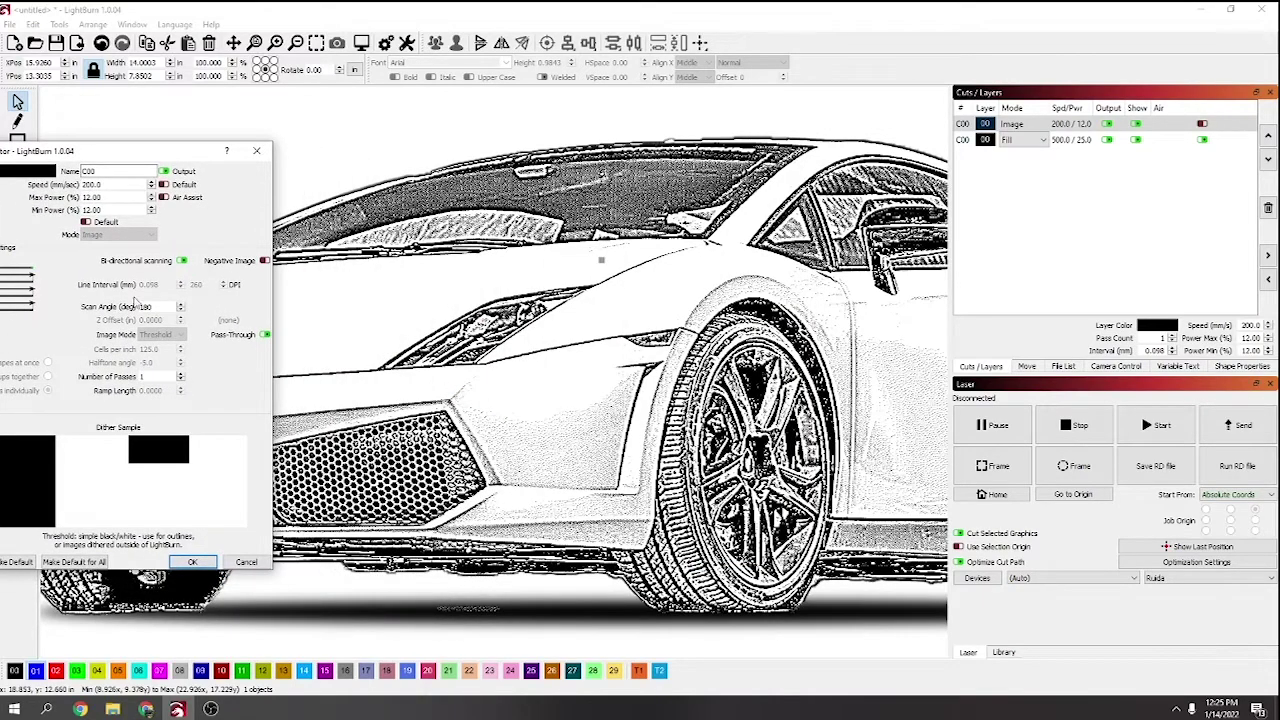
left_click_drag(106, 150, 414, 176)
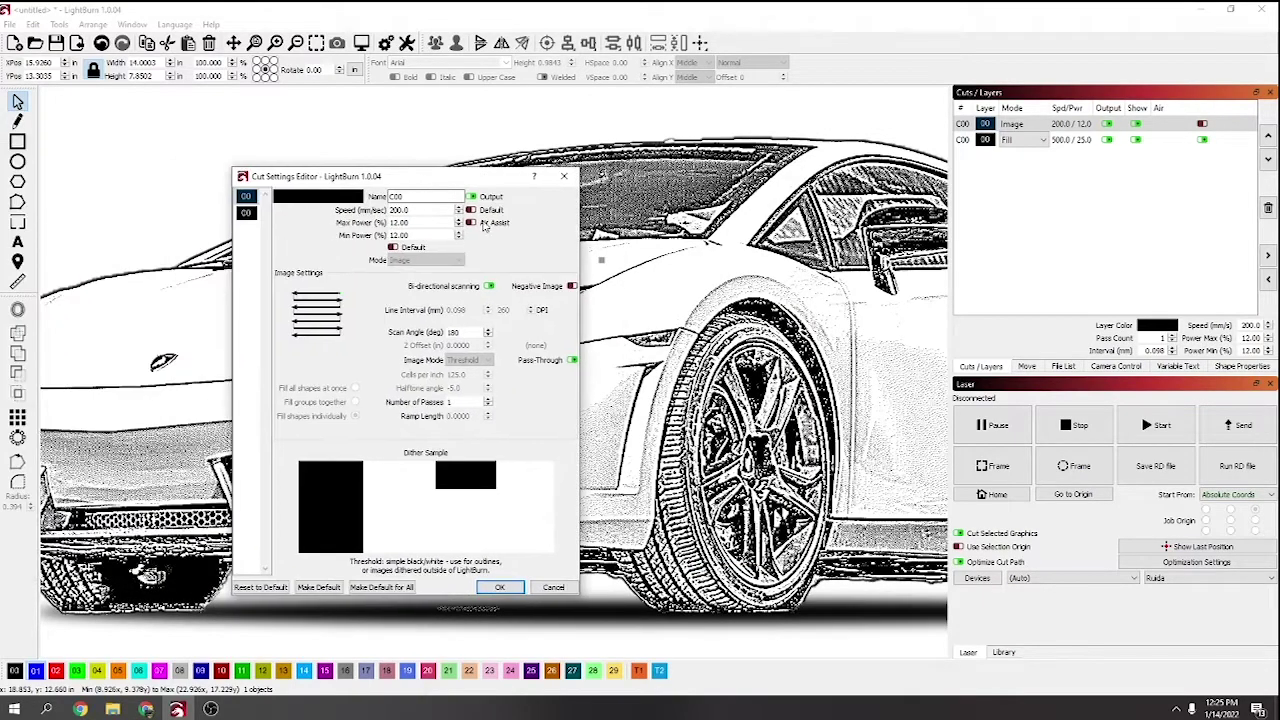
left_click(566, 177)
scroll(340, 300, "down", 5)
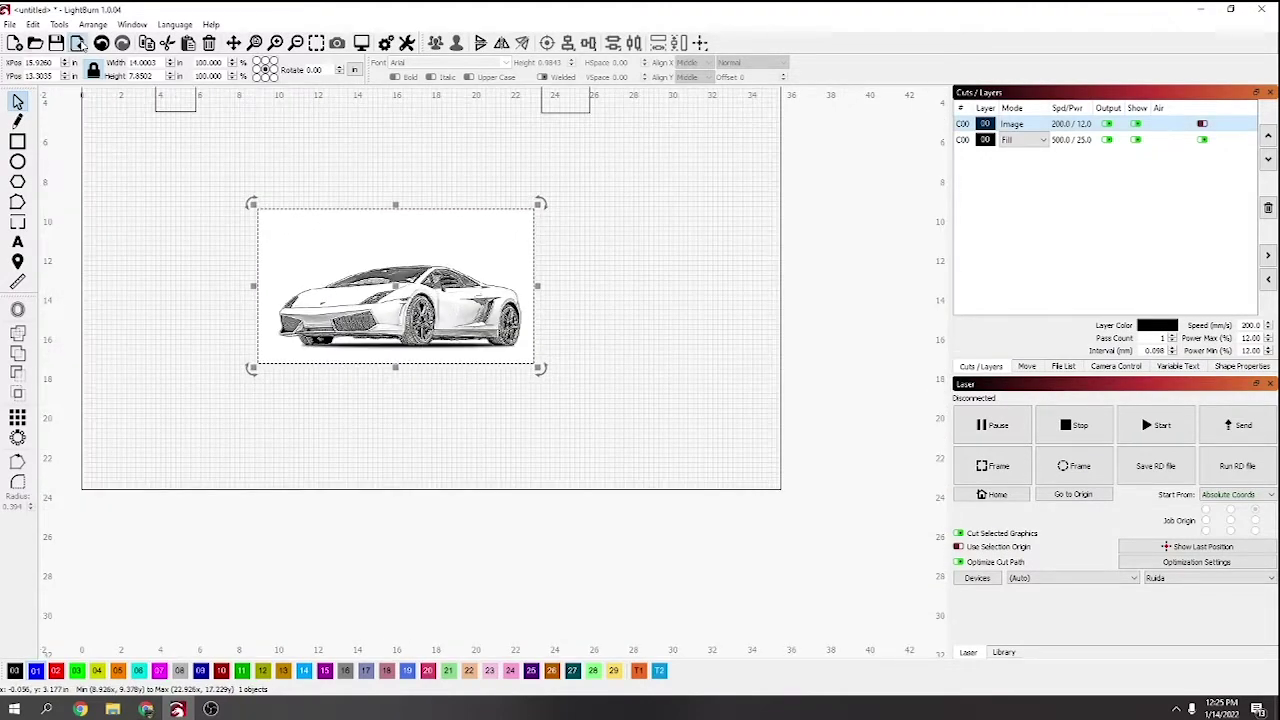
Import the lam car photo and move it to the top of the work area.
left_click(78, 45)
scroll(345, 308, "down", 2)
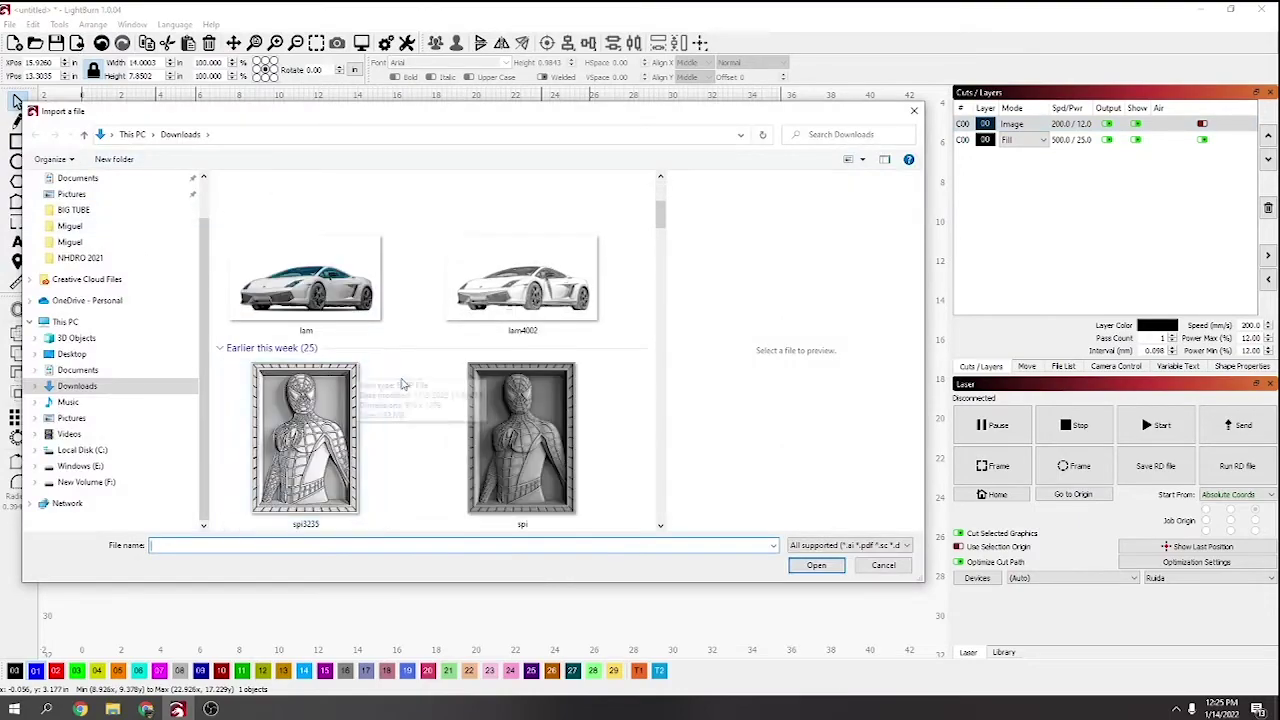
double_click(345, 308)
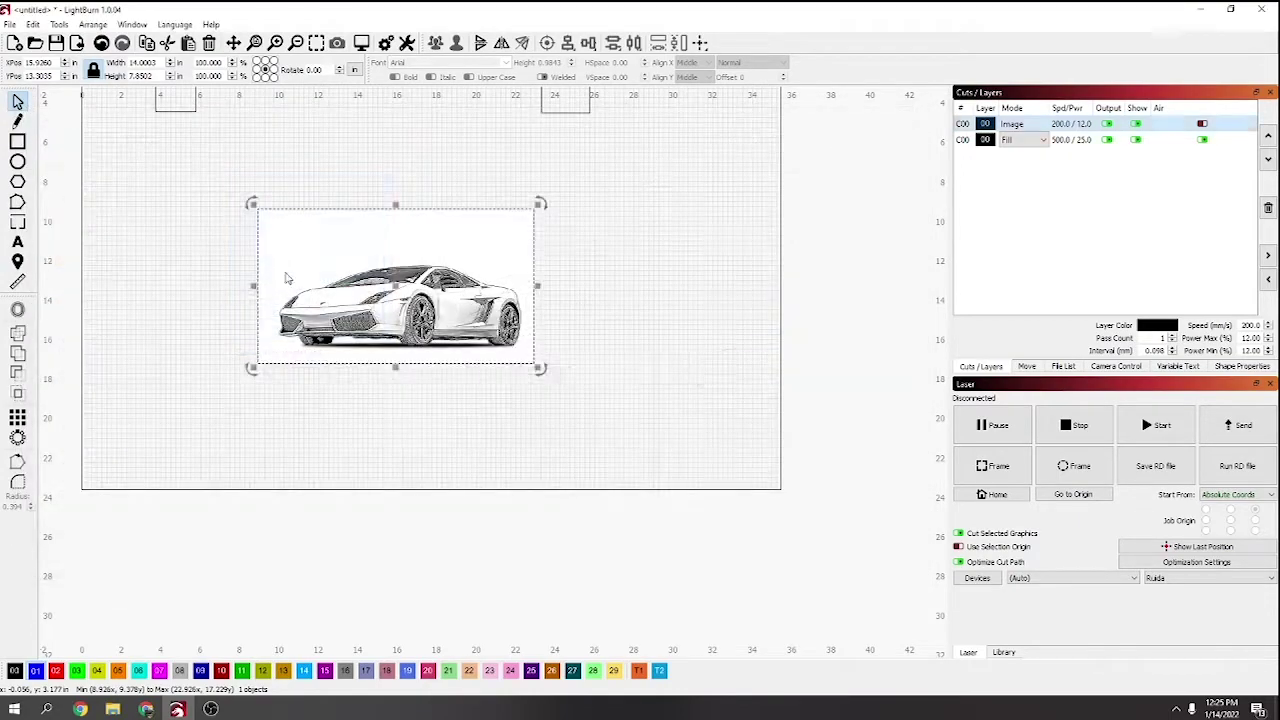
left_click_drag(521, 413, 416, 185)
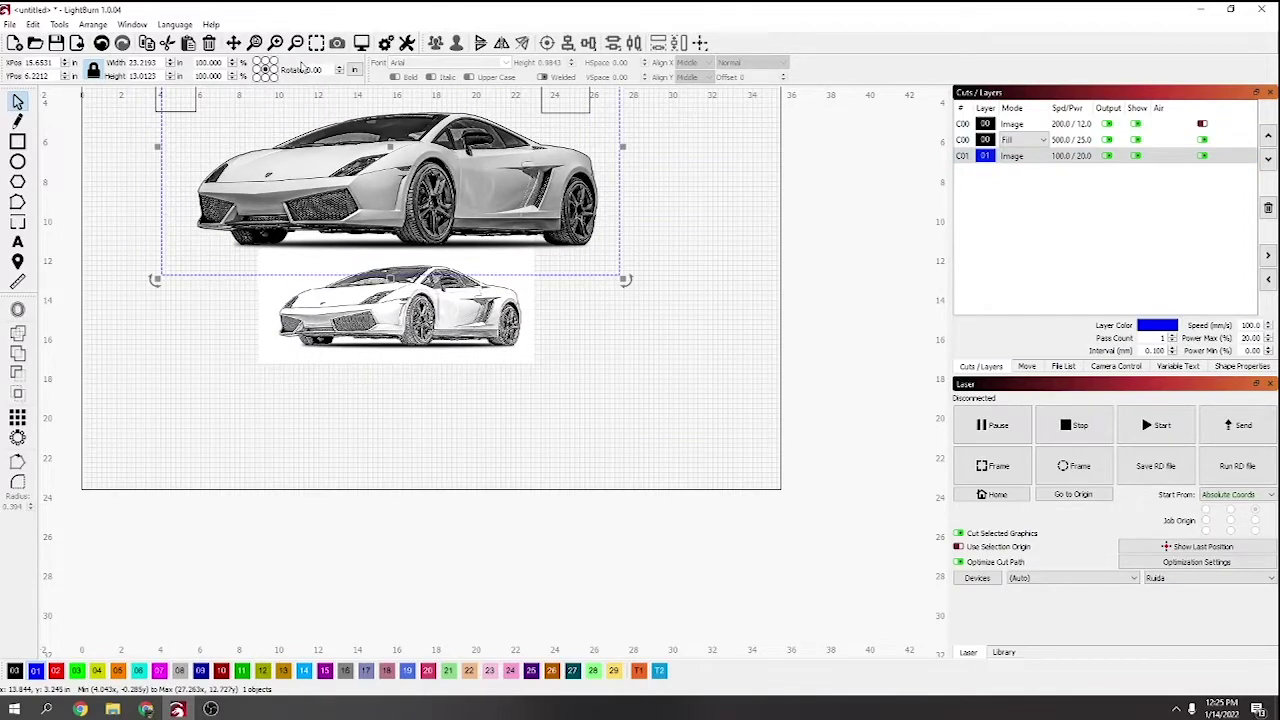
Preview both cars, accept the out-of-bounds warning, and move the photo over the sketch.
left_click(364, 44)
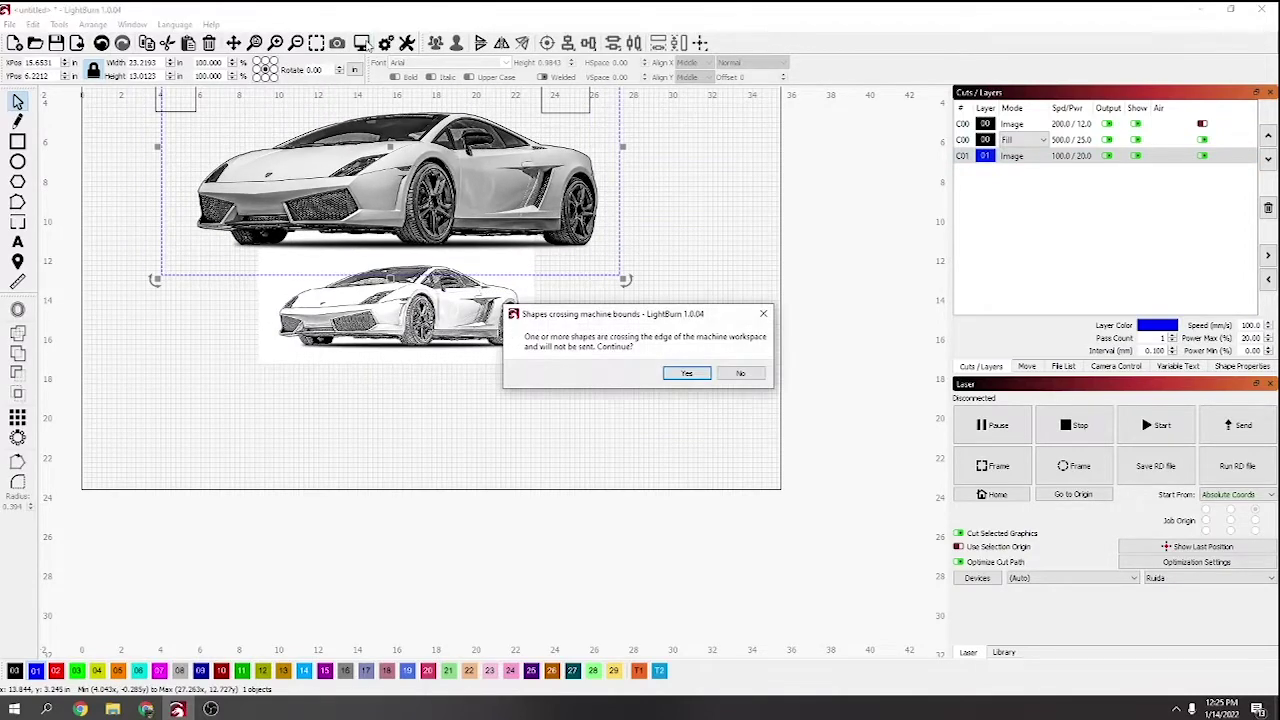
left_click(686, 373)
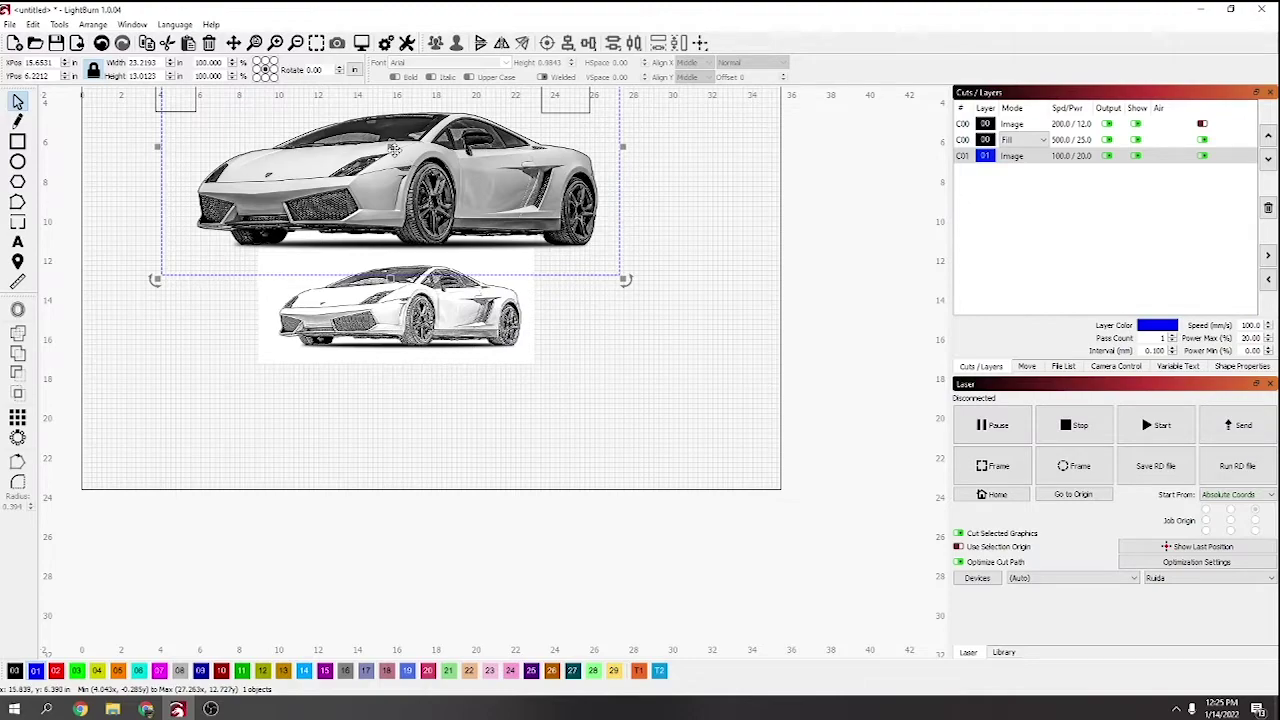
left_click_drag(395, 148, 396, 286)
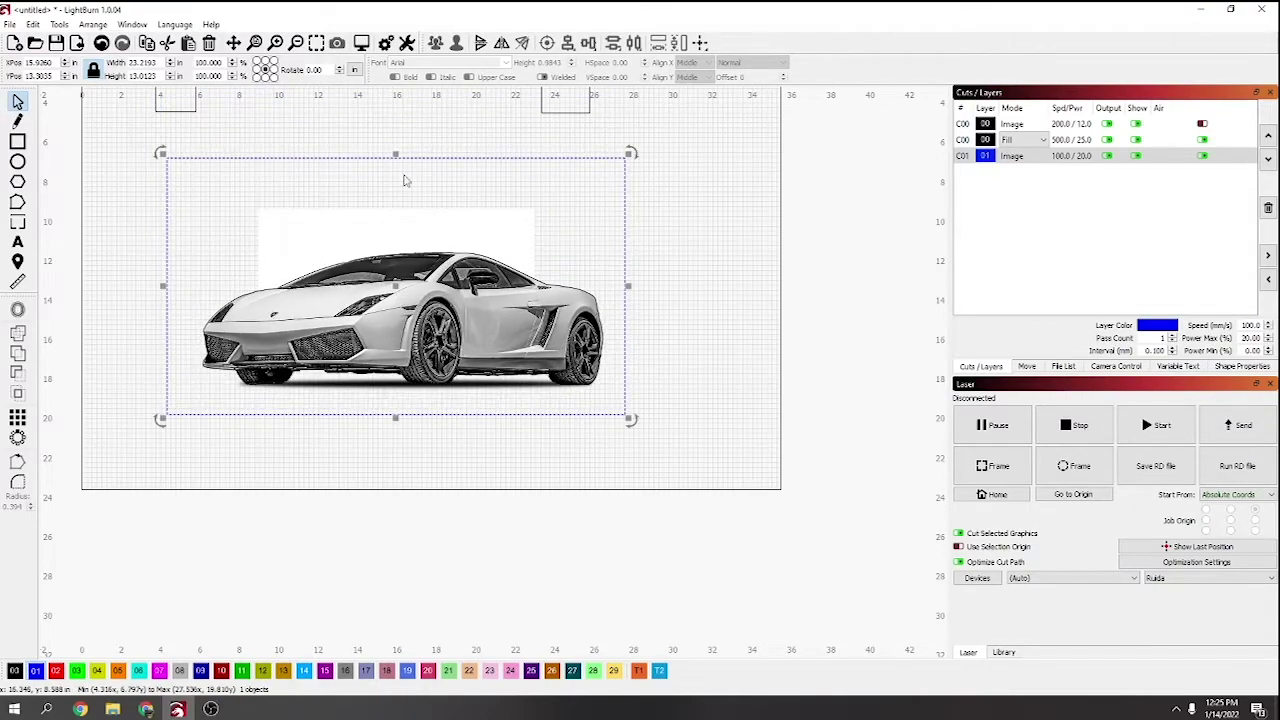
View the dithered car preview full-screen, then open layer C01's cut settings (Dither, 100 mm/s, 20%).
left_click(362, 44)
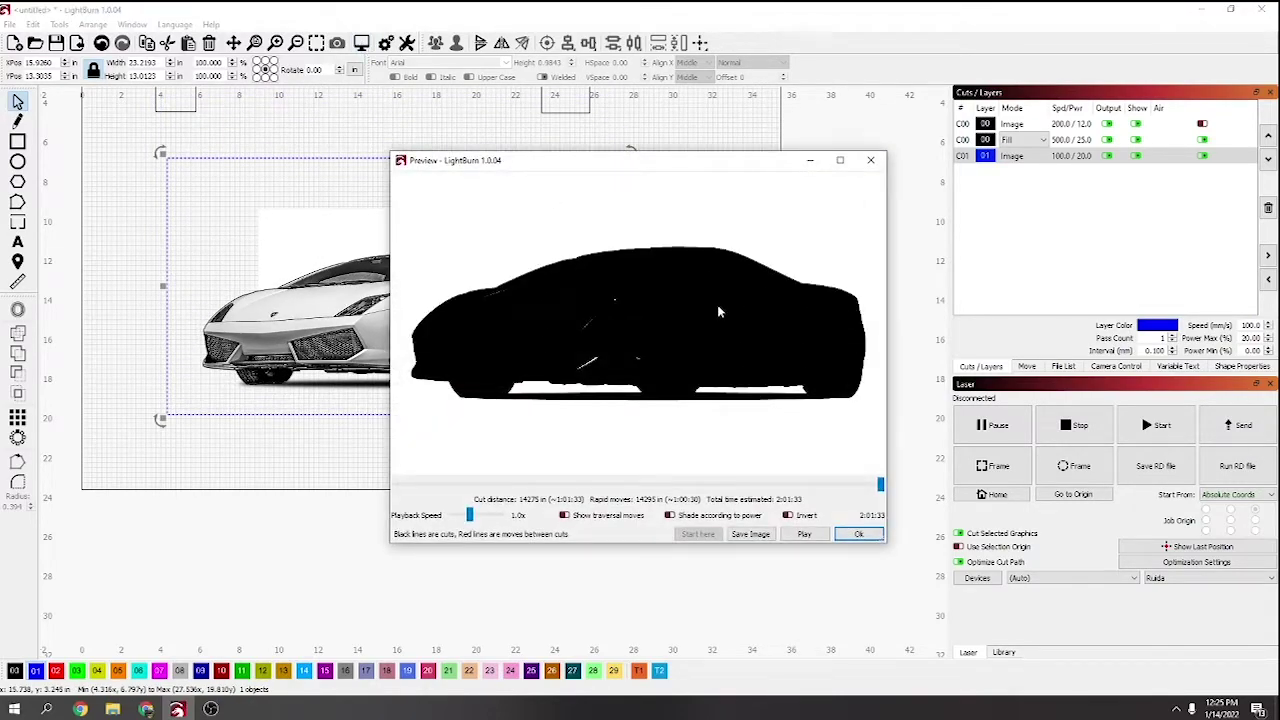
left_click(840, 160)
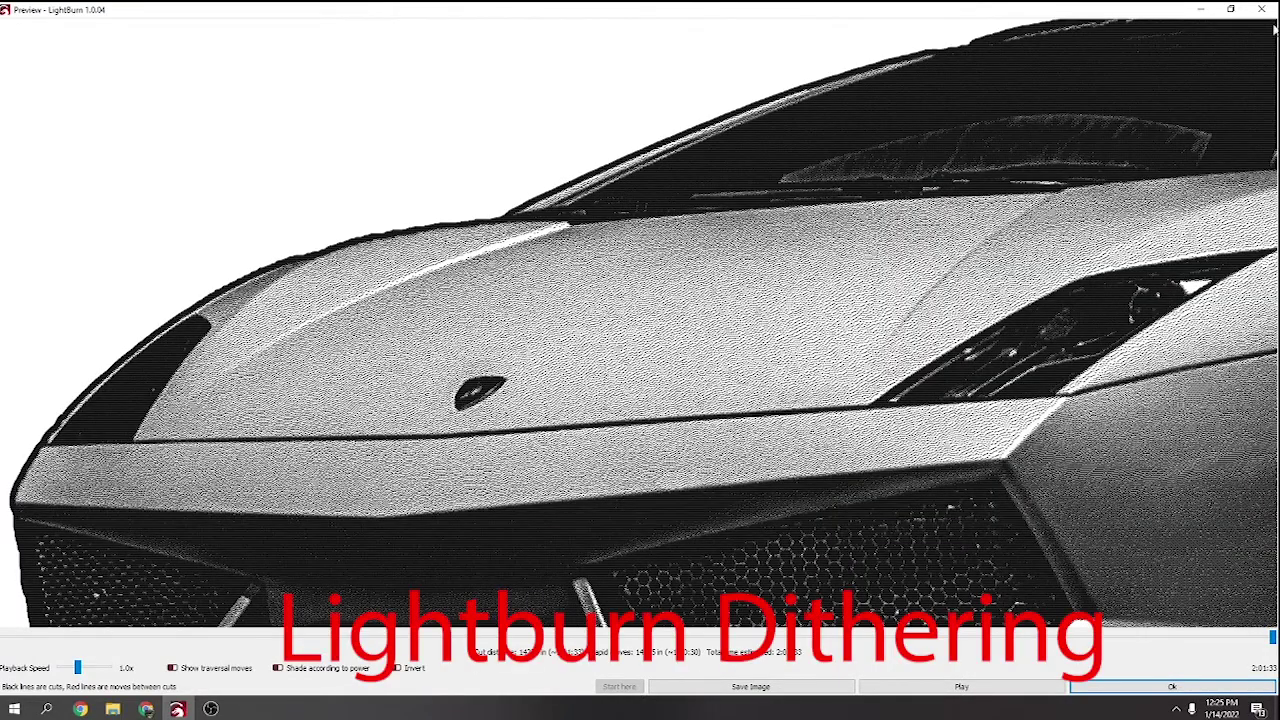
left_click(1265, 12)
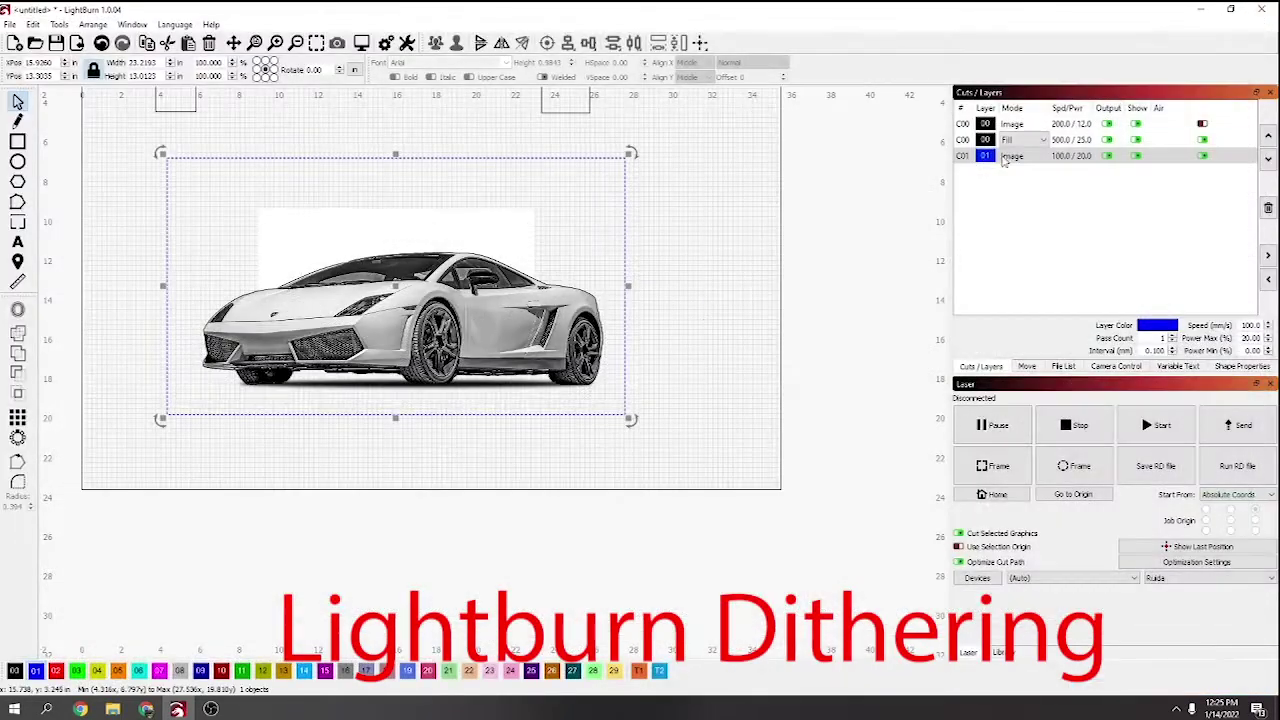
double_click(1087, 157)
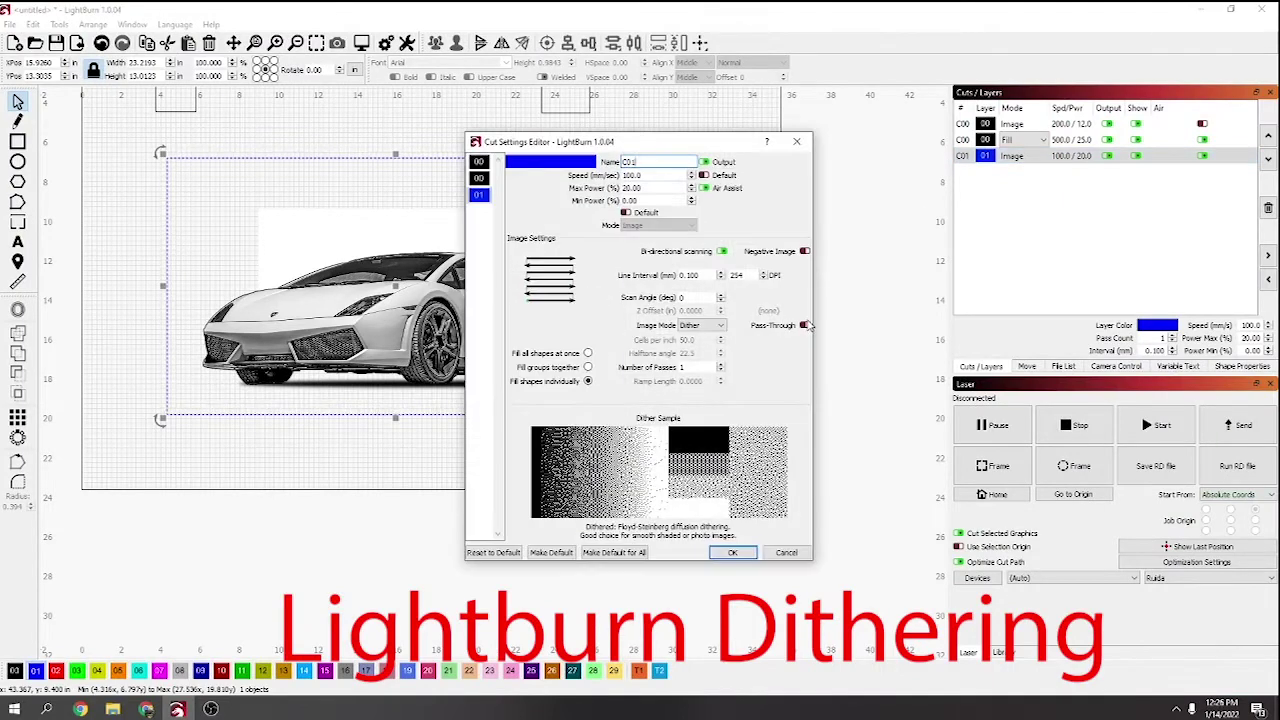
Enable pass-through on layer C01 and zoom through the resulting preview.
left_click(805, 326)
left_click(732, 552)
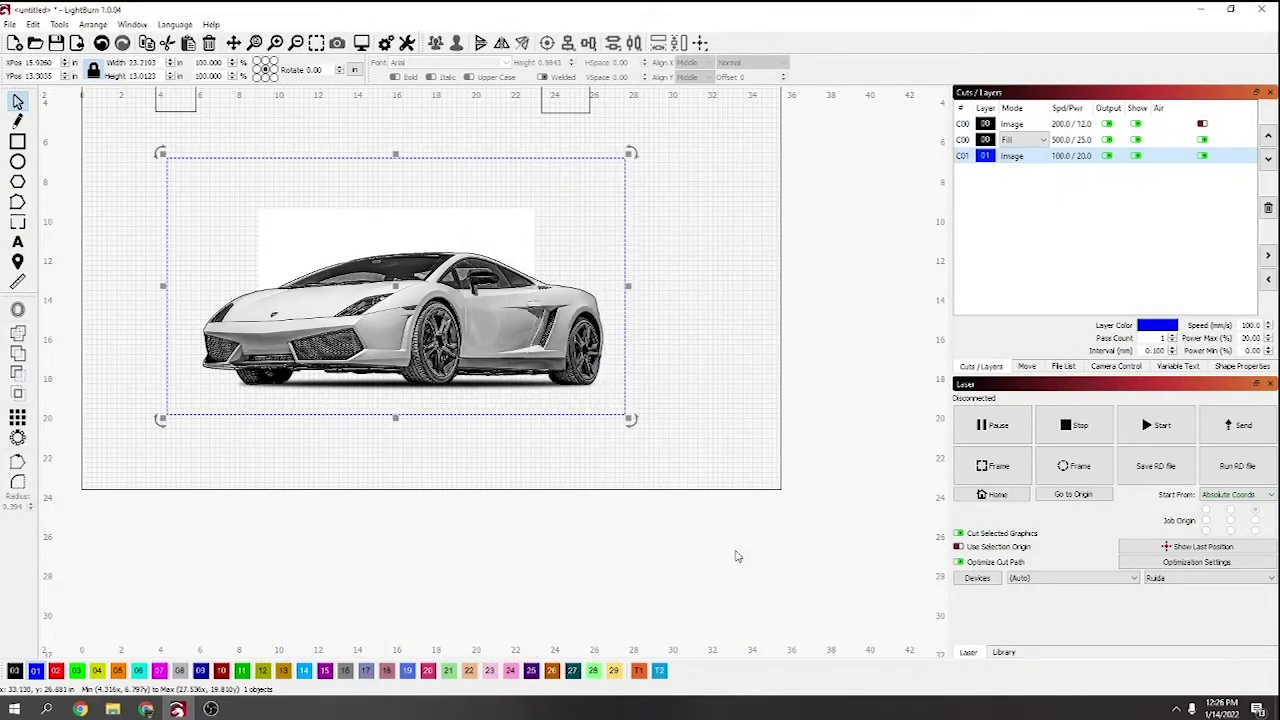
left_click(361, 43)
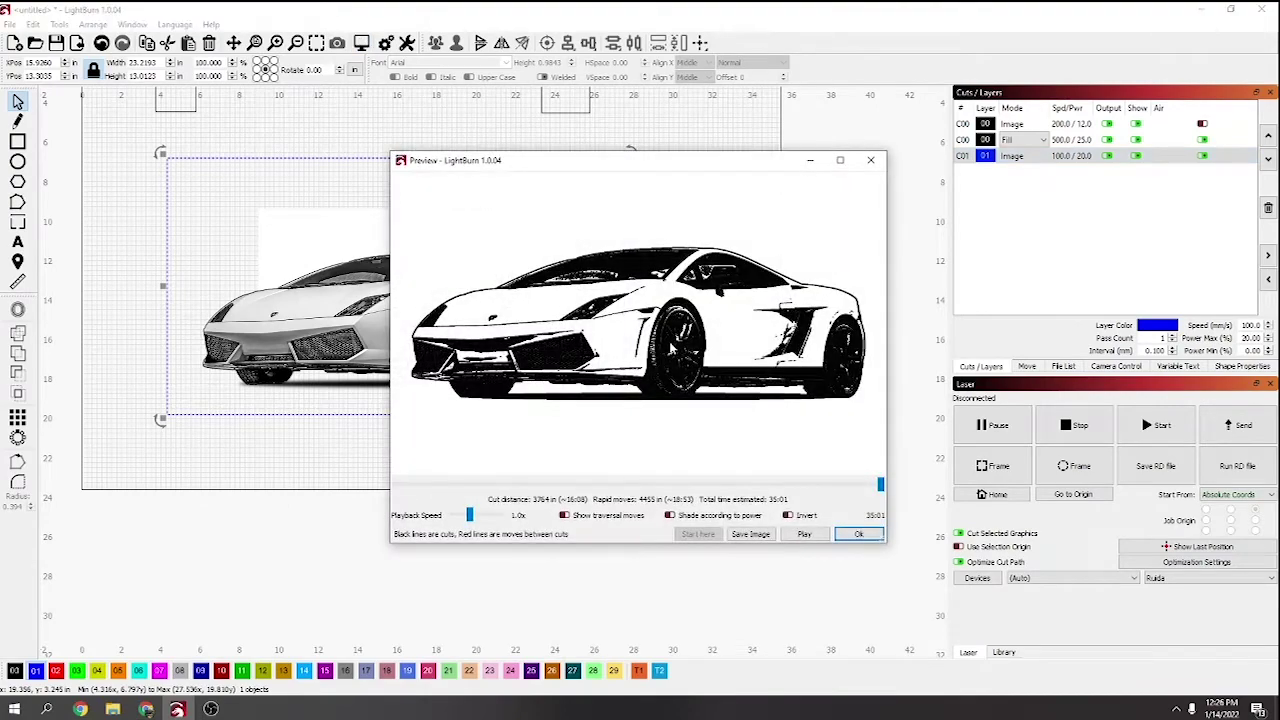
scroll(672, 348, "up", 8)
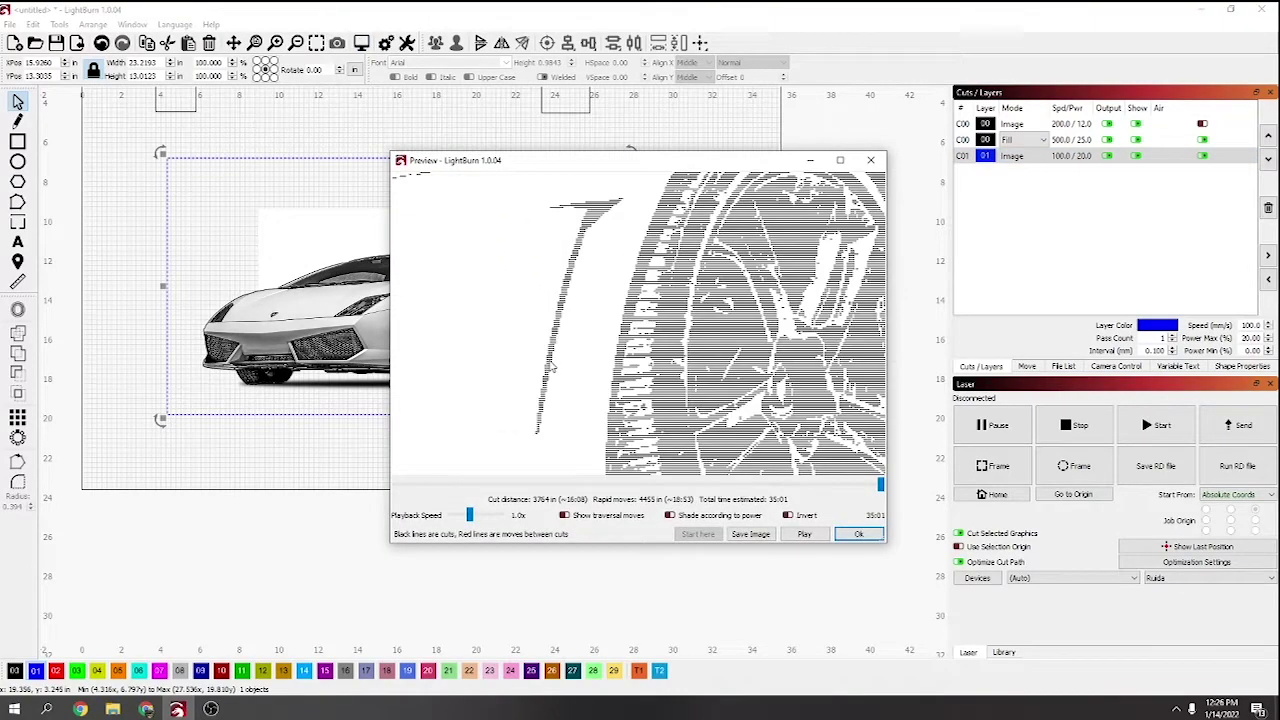
scroll(549, 366, "down", 8)
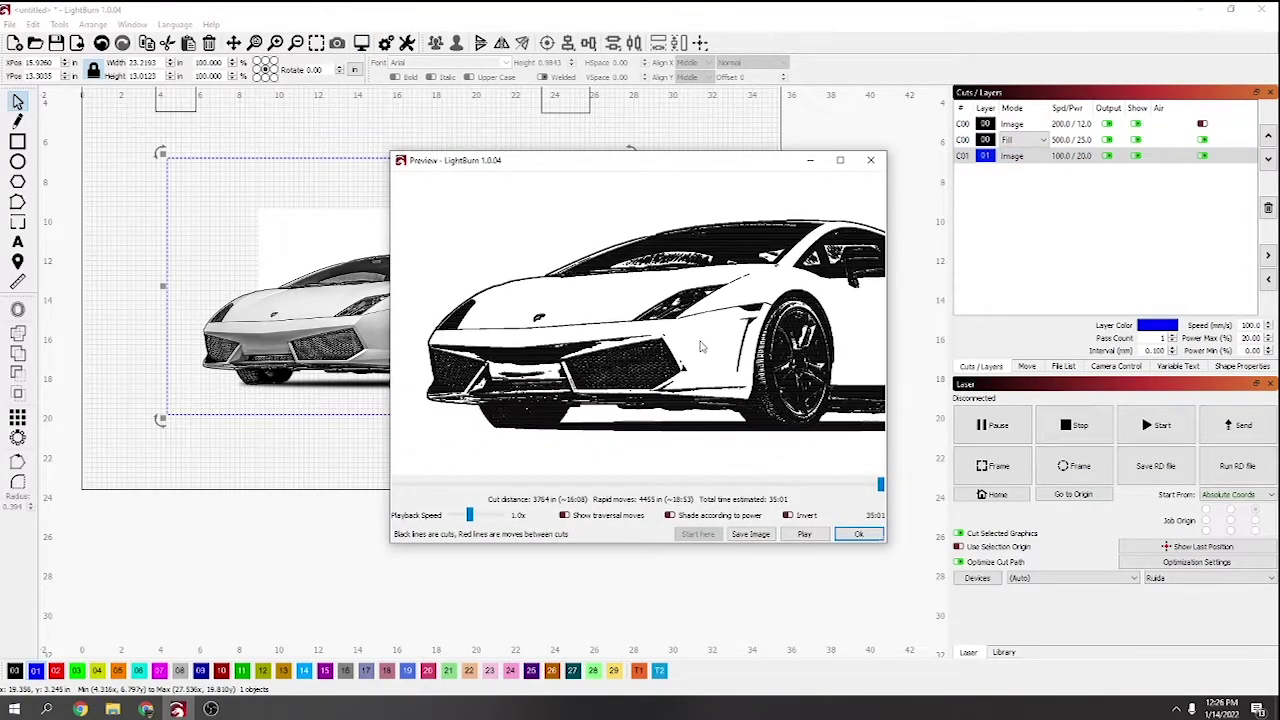
left_click(871, 162)
Turn pass-through off on layer C01, keeping Threshold image mode.
double_click(1088, 157)
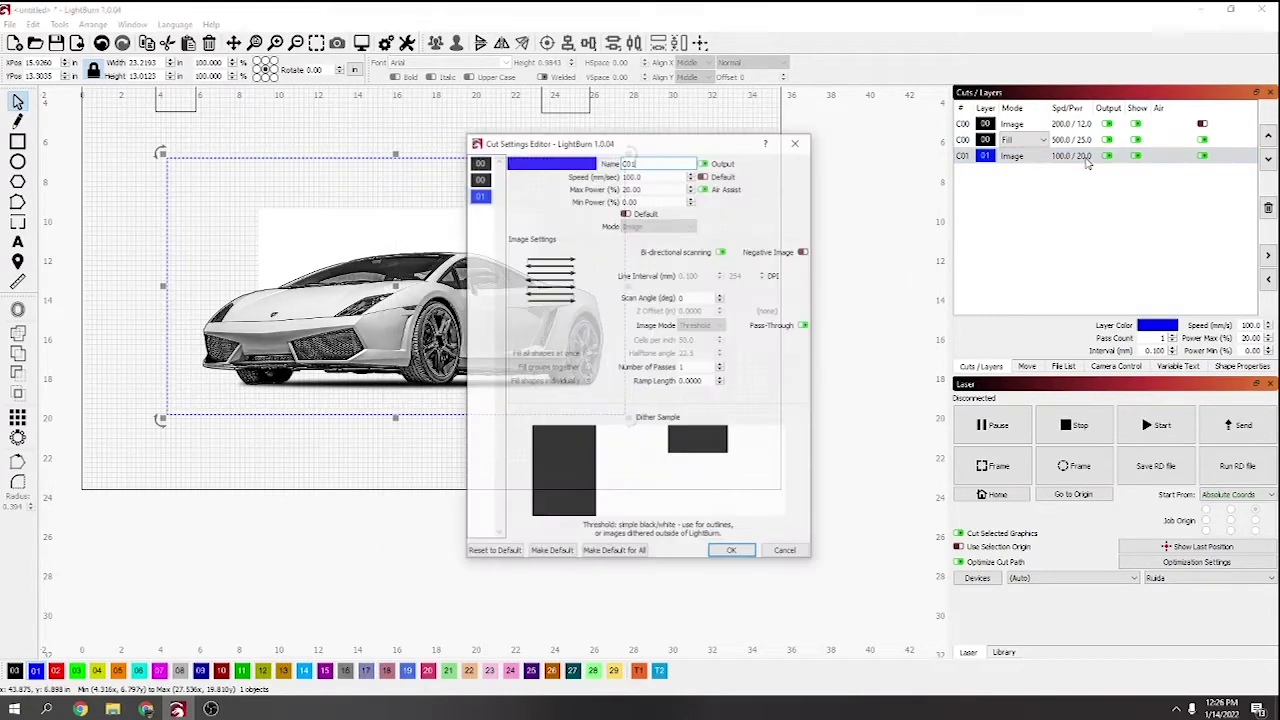
left_click(795, 327)
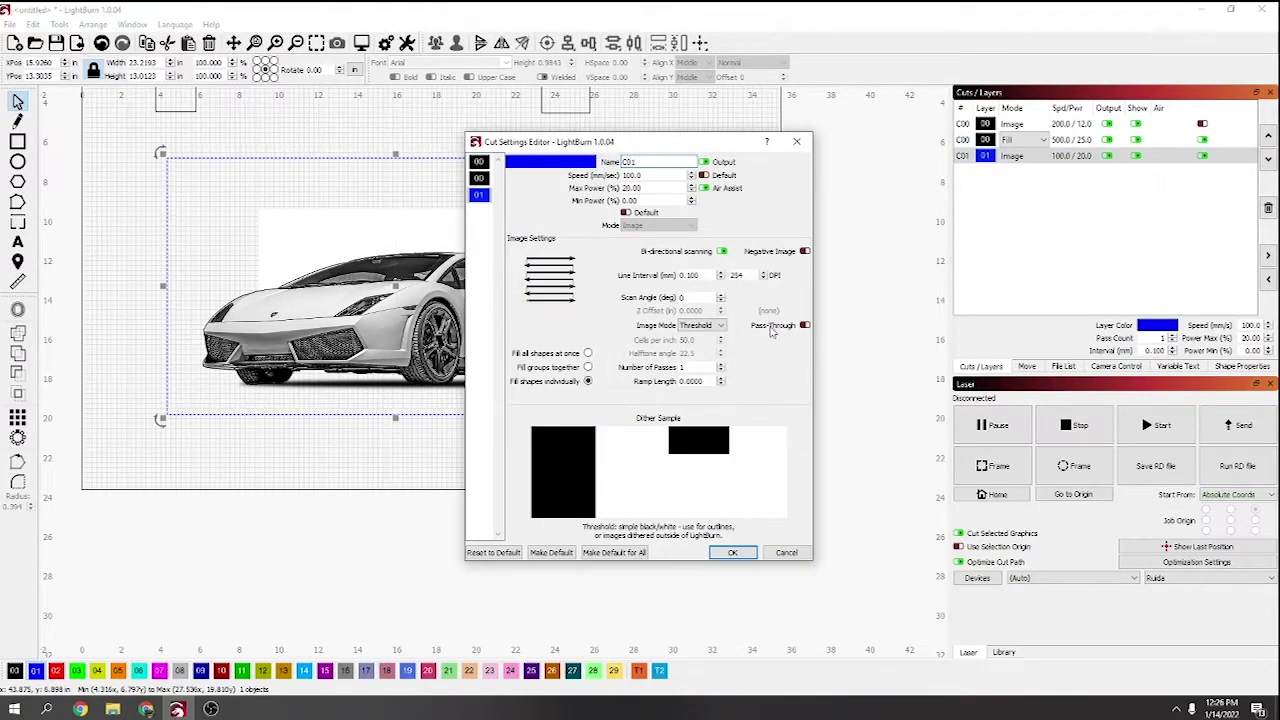
left_click(731, 553)
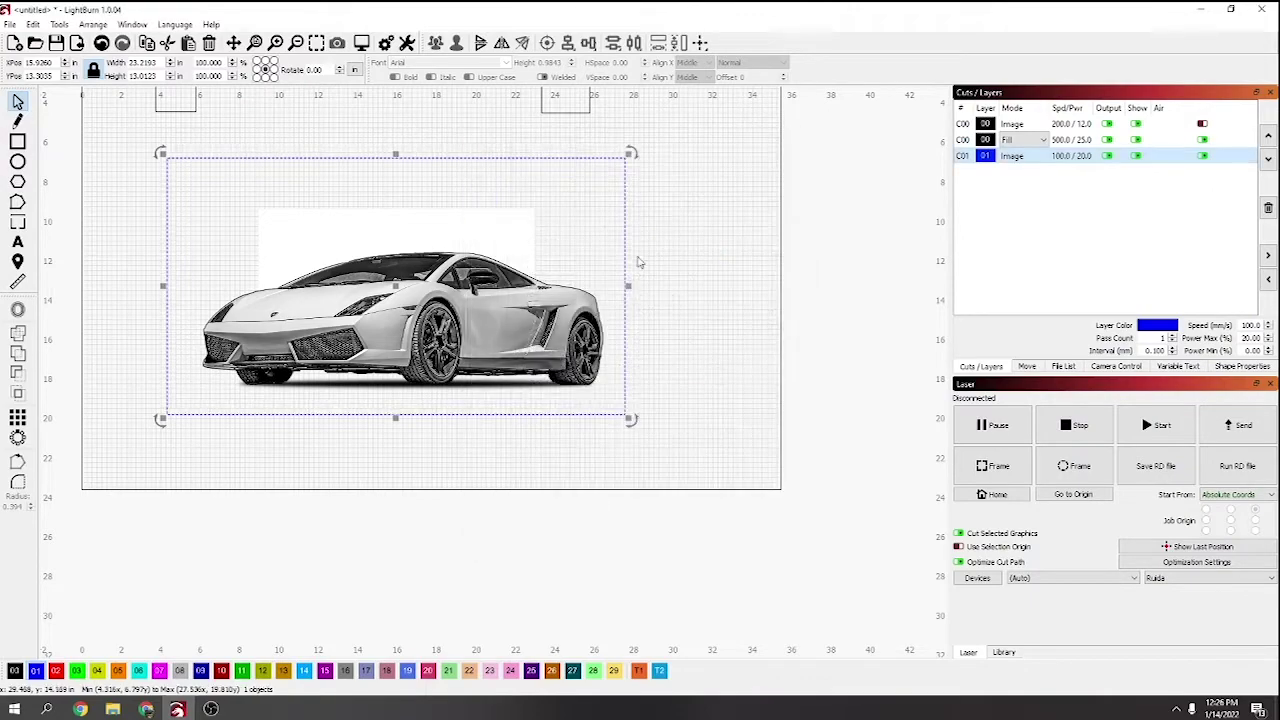
Preview the stark black-and-white Threshold car, zooming in and out.
left_click(362, 43)
scroll(648, 300, "up", 5)
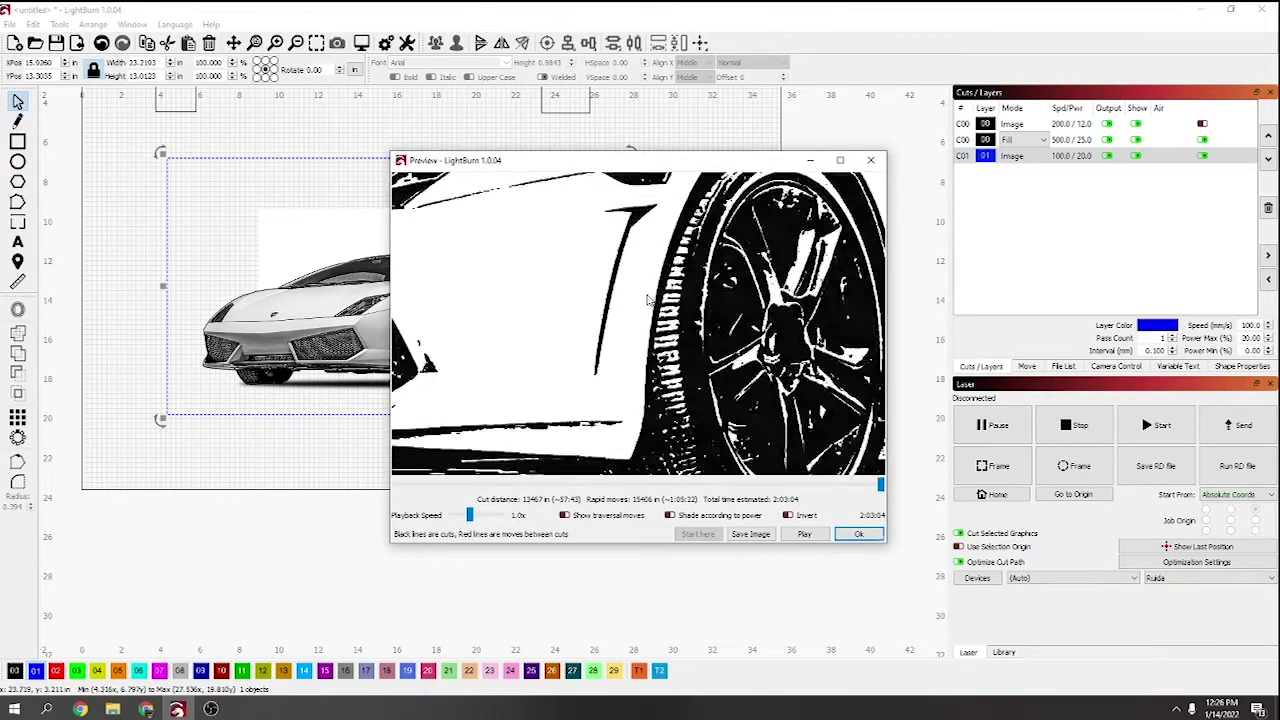
scroll(648, 300, "down", 5)
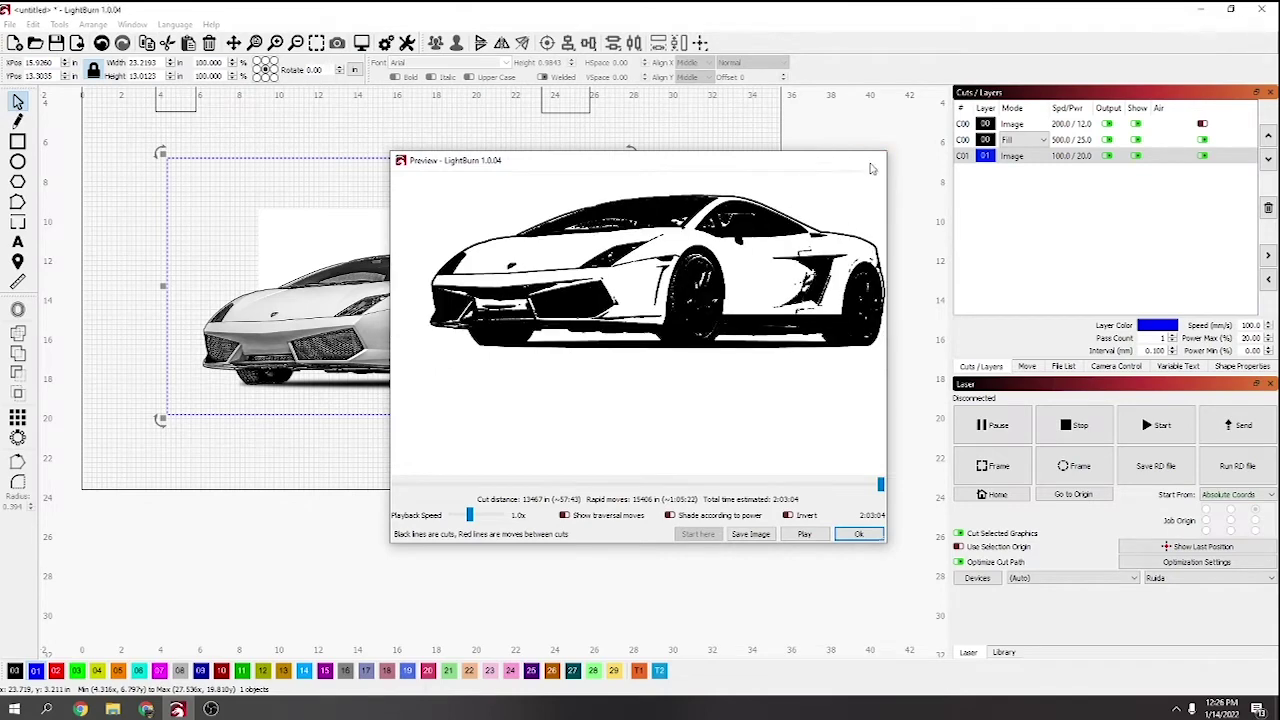
left_click(872, 163)
Re-enable pass-through on layer C01's Threshold mode.
double_click(1072, 160)
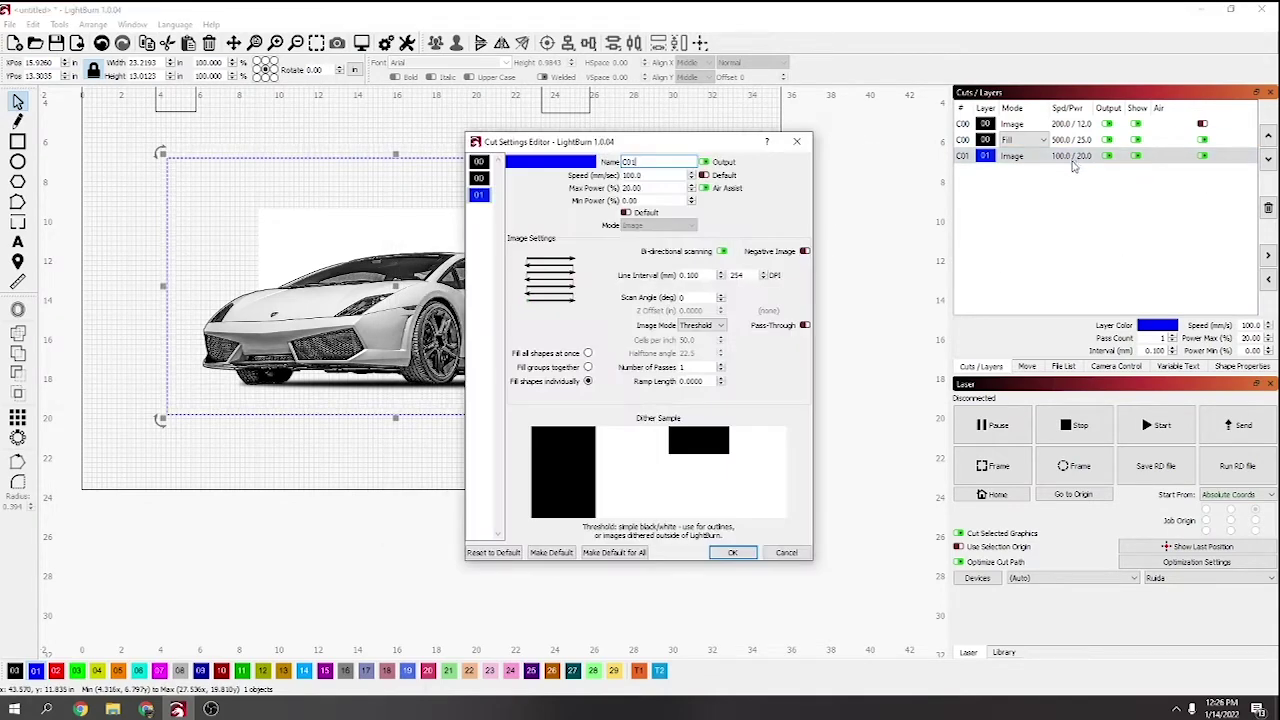
left_click(805, 326)
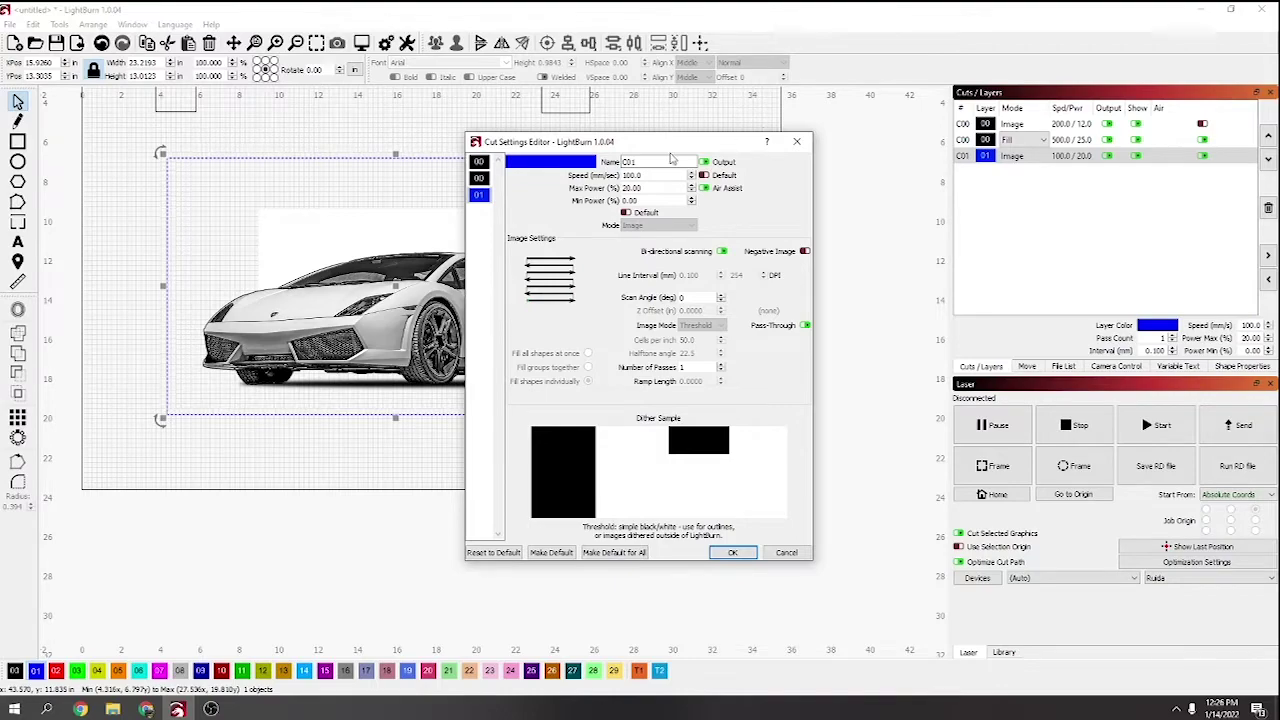
left_click_drag(664, 146, 853, 140)
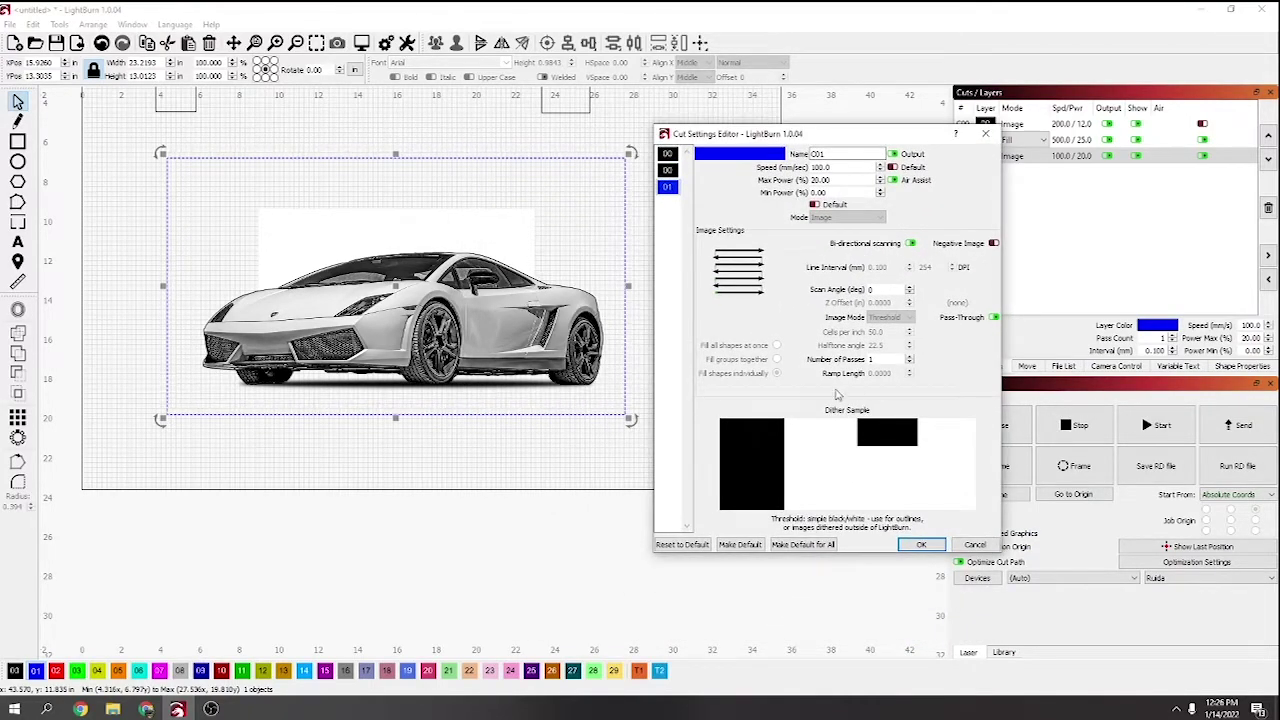
left_click(921, 544)
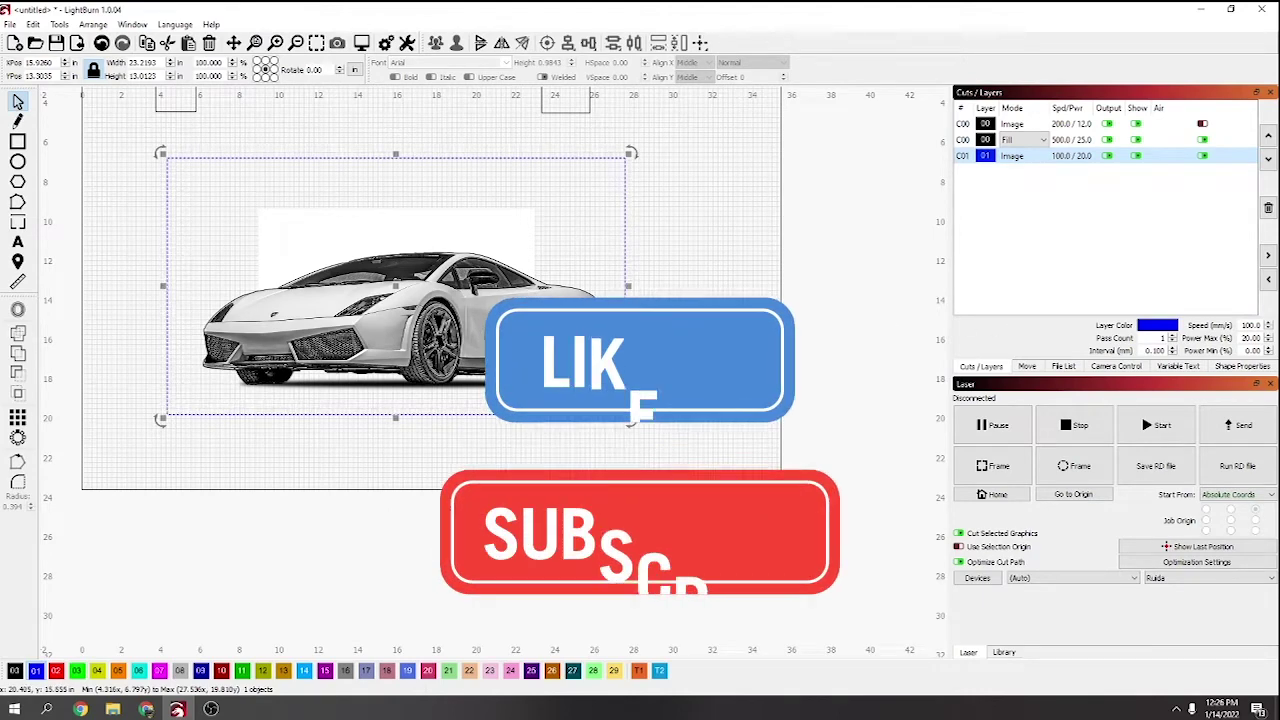
Zoom out to show the whole work area with the car photo.
scroll(494, 335, "down", 2)
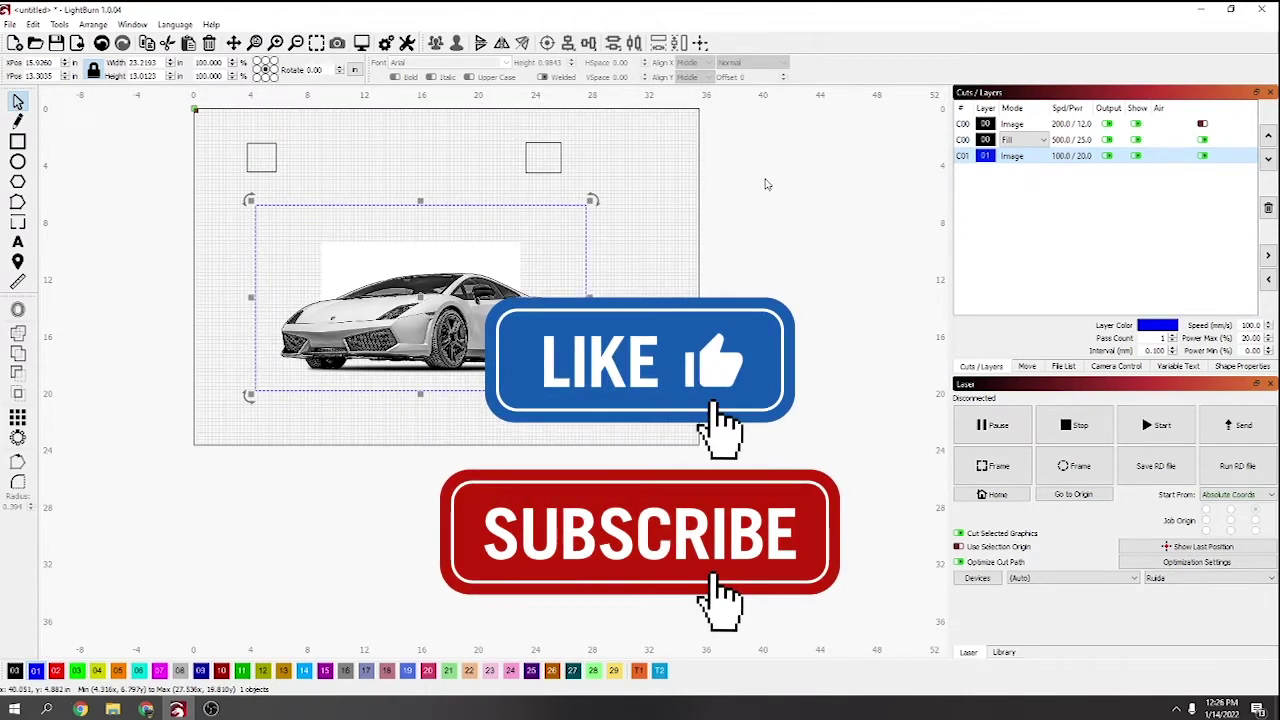